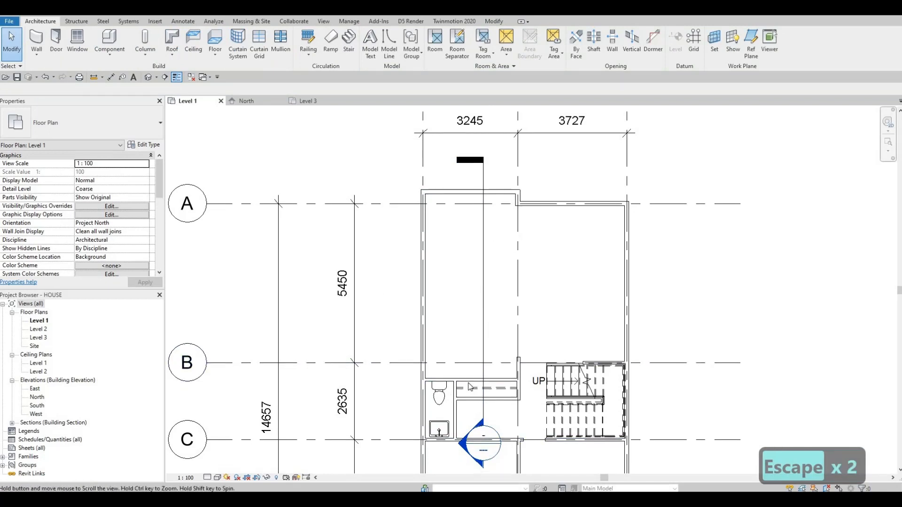
Step: Open the section view from its marker near grid C, inspect it, and return to the Level 1 floor plan
middle_click_drag(463, 450, 471, 370)
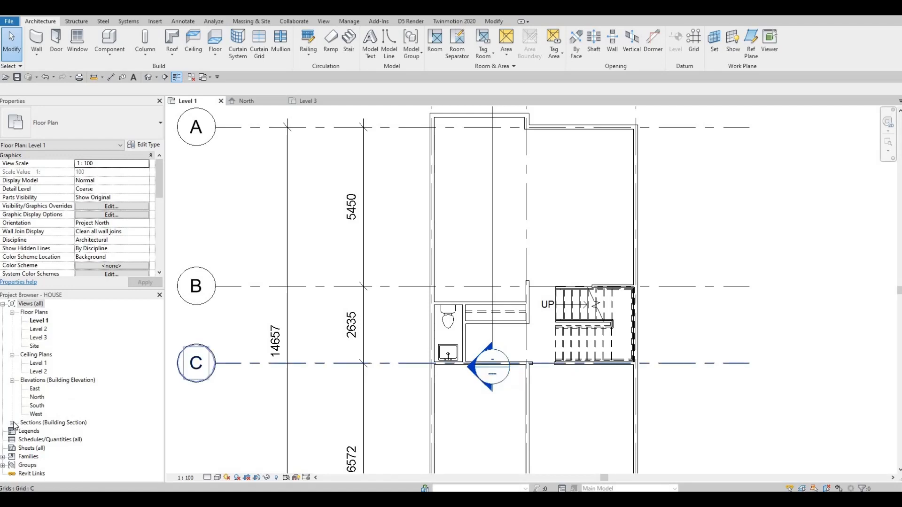
double_click(469, 367)
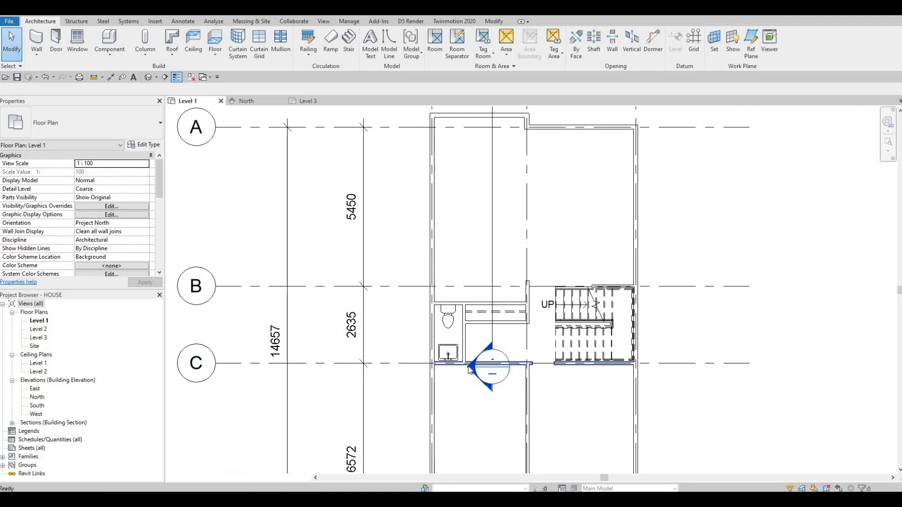
middle_click_drag(424, 349, 398, 329)
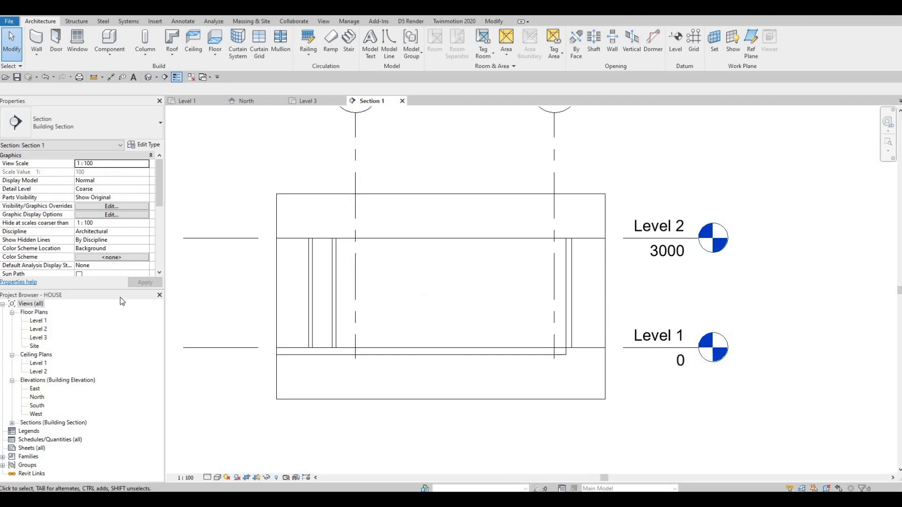
double_click(38, 321)
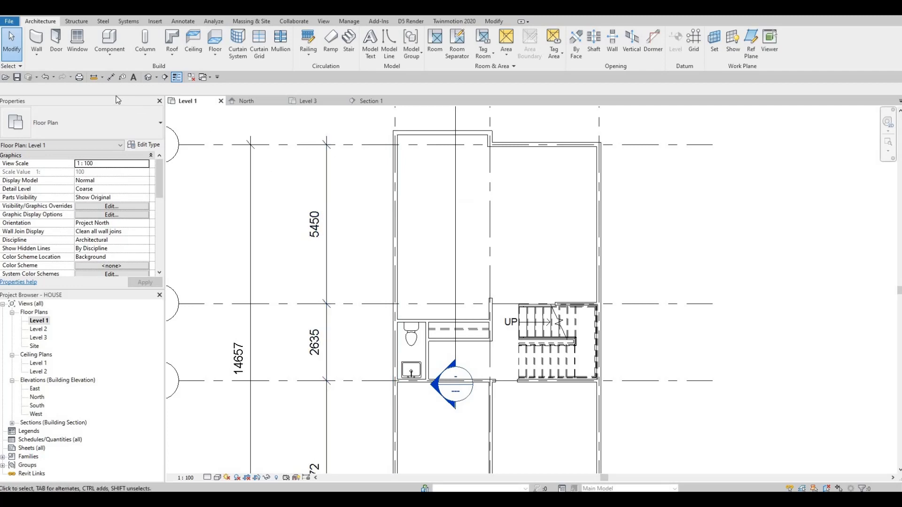
Step: Start an in-place model in the Generic Models category, keeping the default name Generic Models 1
left_click(102, 60)
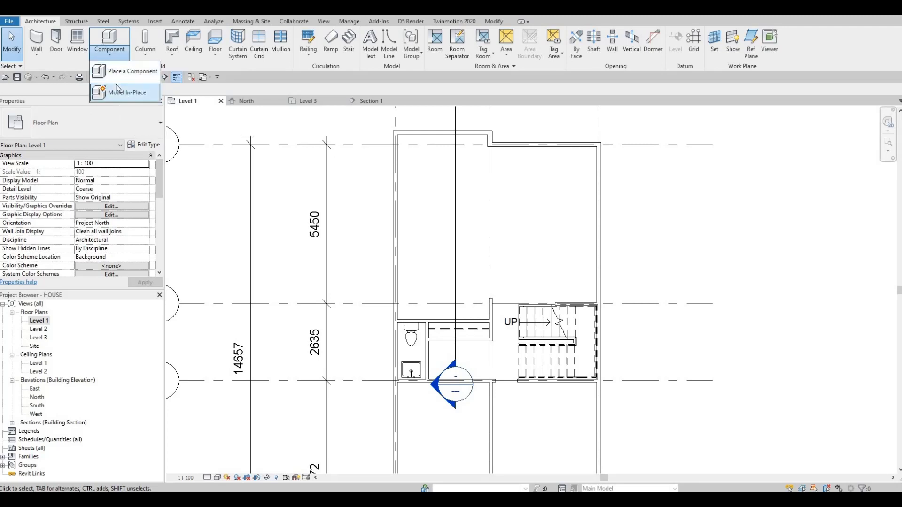
scroll(421, 220, "down", 3)
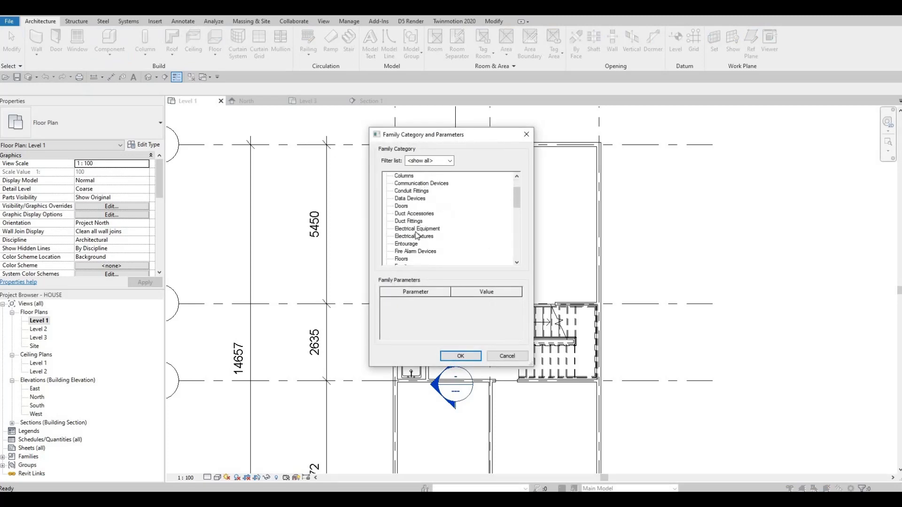
left_click(412, 252)
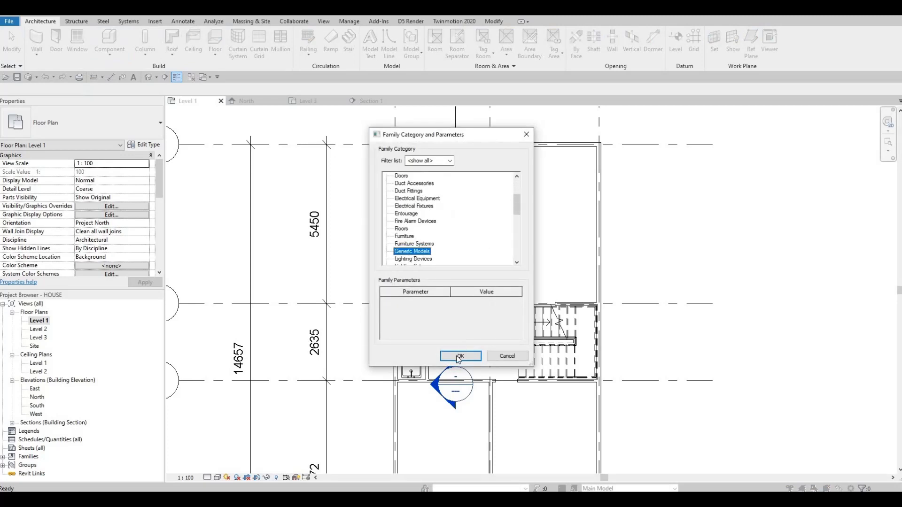
left_click(461, 356)
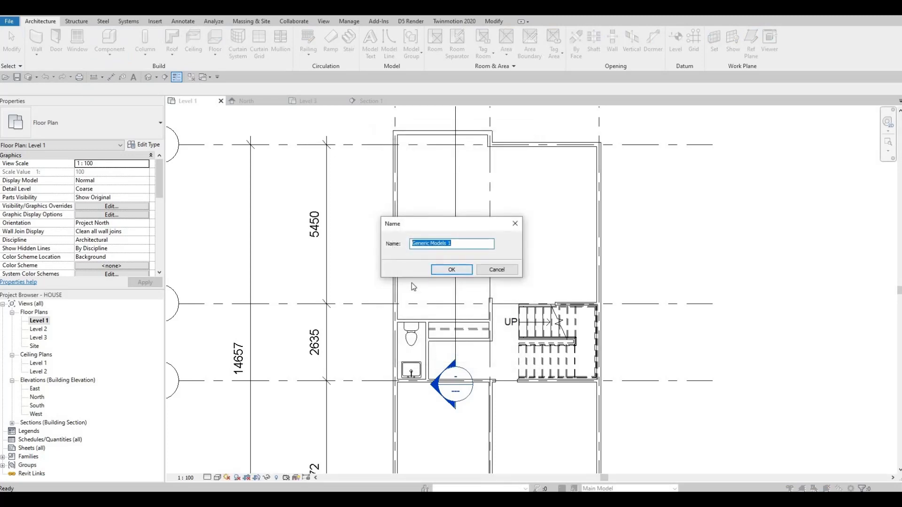
key("Return")
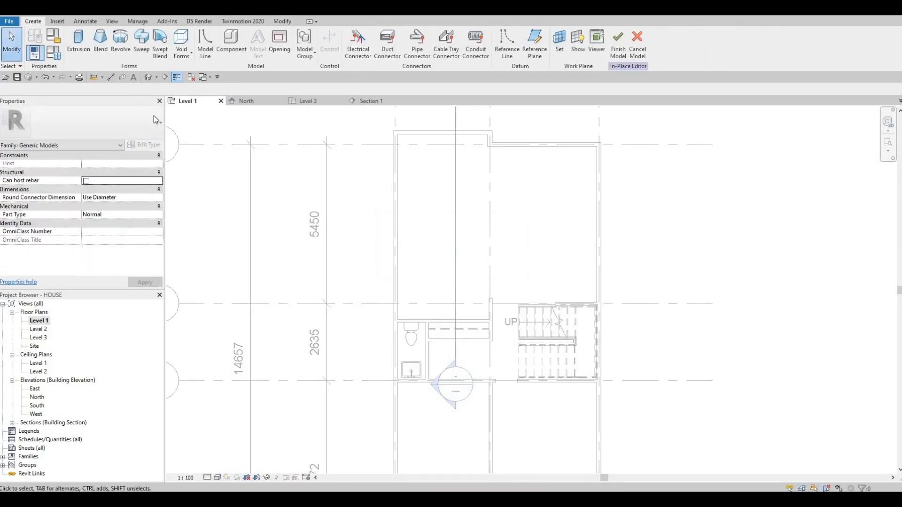
Step: Start an extrusion and sketch a rectangle about 2351 by 728 mm against the exterior wall and the wall behind the toilet
left_click(77, 49)
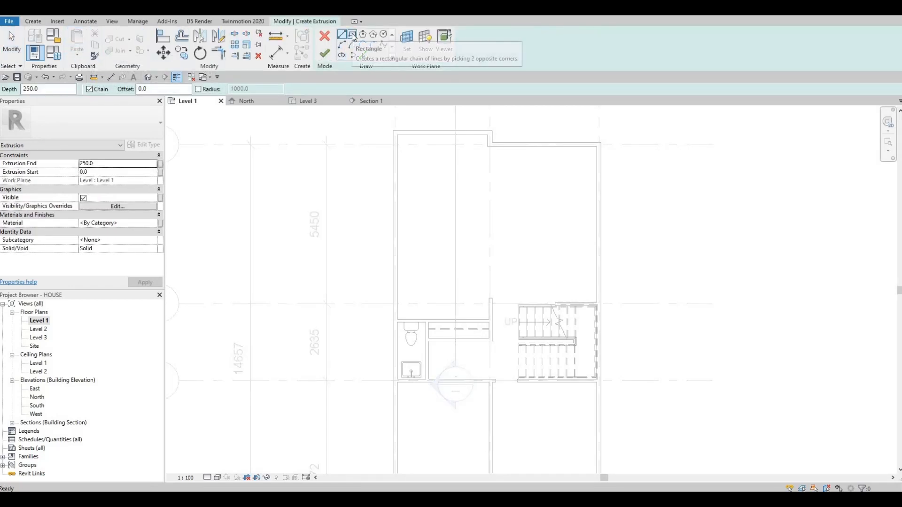
left_click(353, 34)
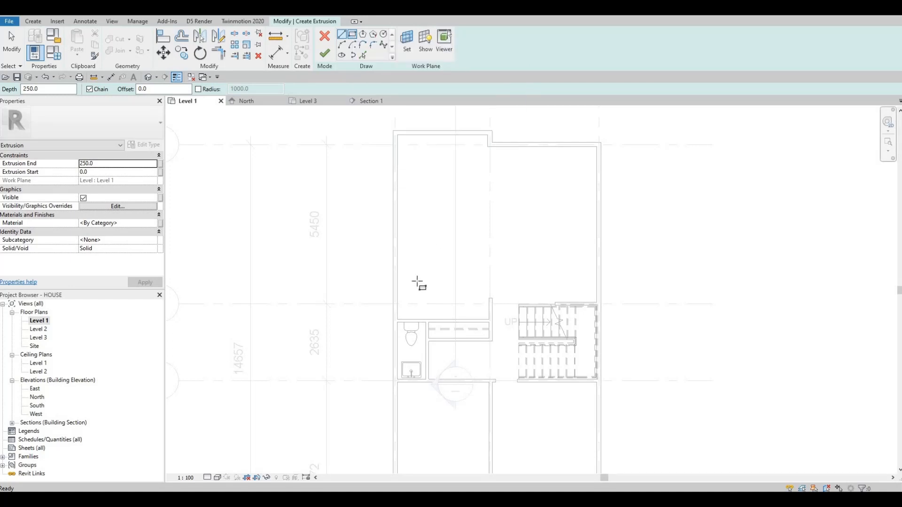
scroll(491, 300, "up", 1)
scroll(489, 294, "up", 3)
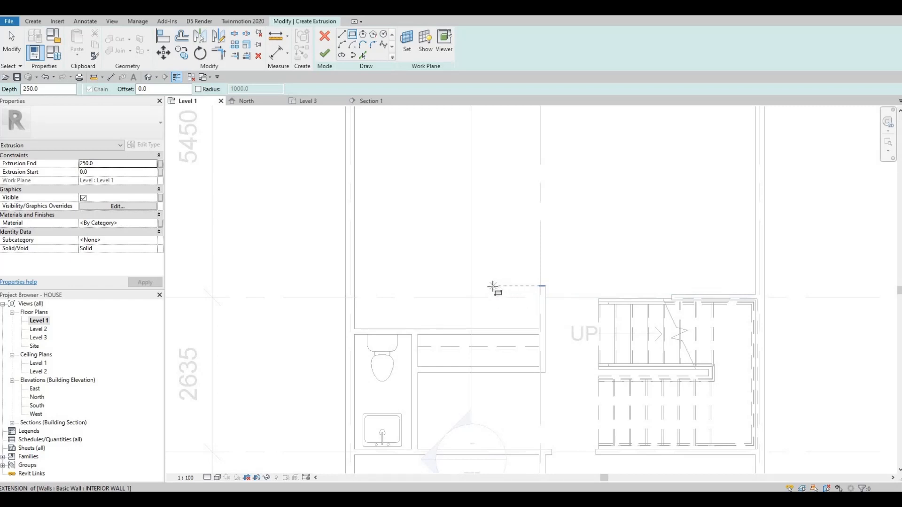
left_click(493, 286)
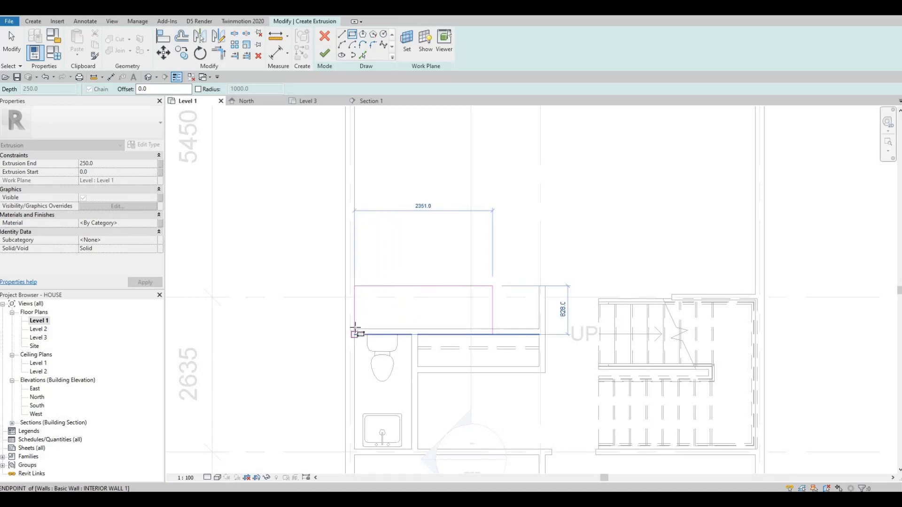
left_click(354, 329)
key("Escape")
key("Escape")
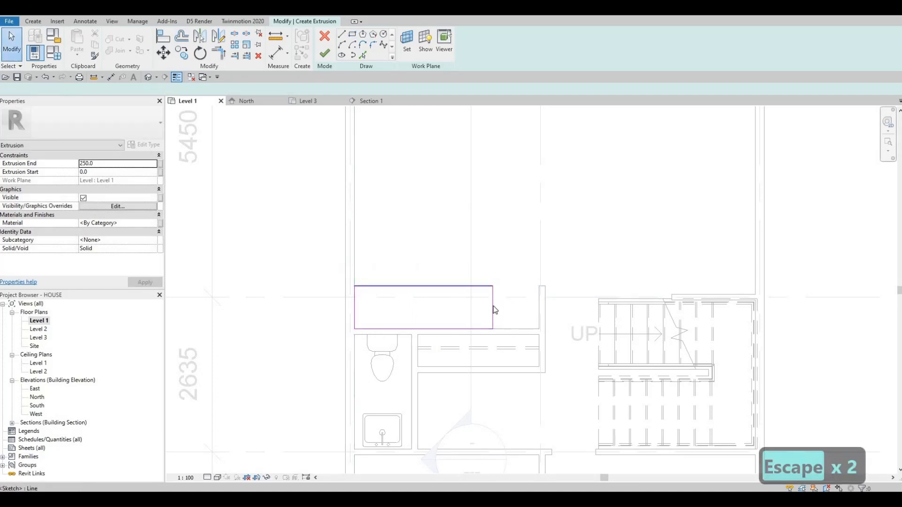
Step: Set the rectangle's depth from the wall behind the toilet to 700 mm
left_click(484, 286)
left_click(500, 307)
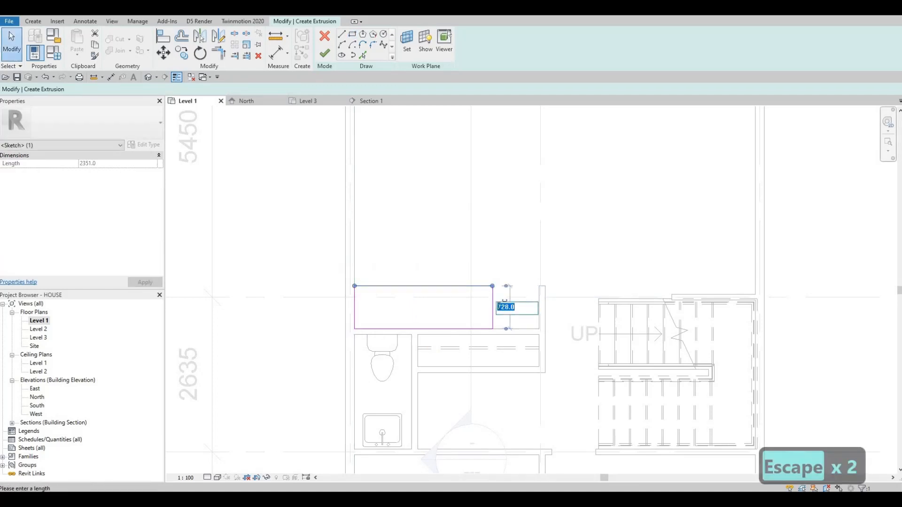
type("6")
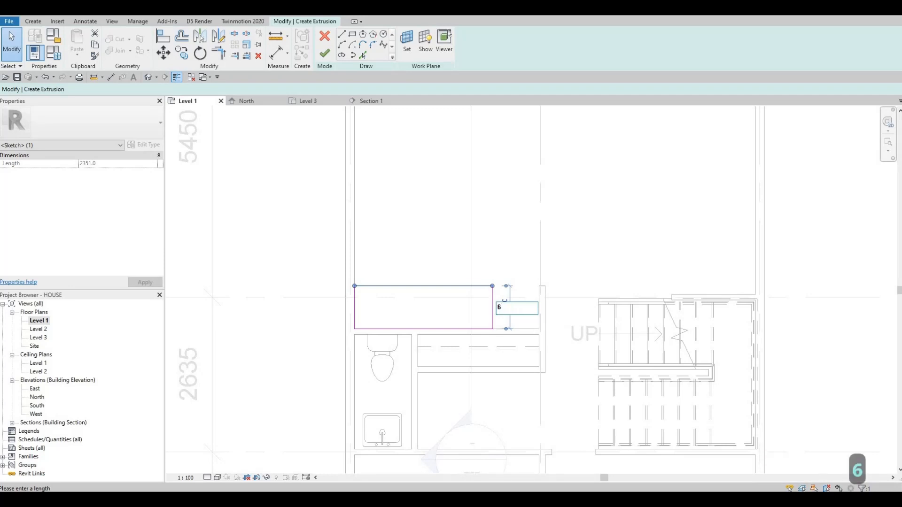
key("BackSpace")
type("700")
key("Return")
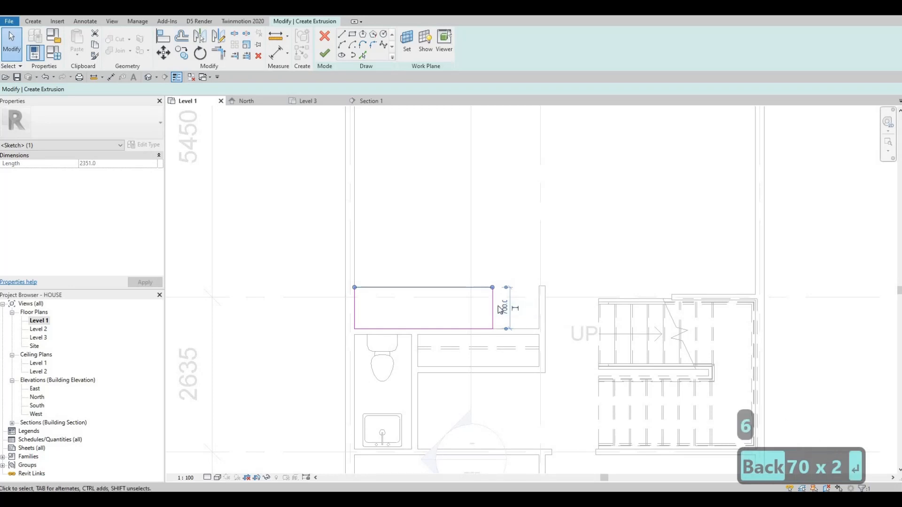
key("Escape")
key("Escape")
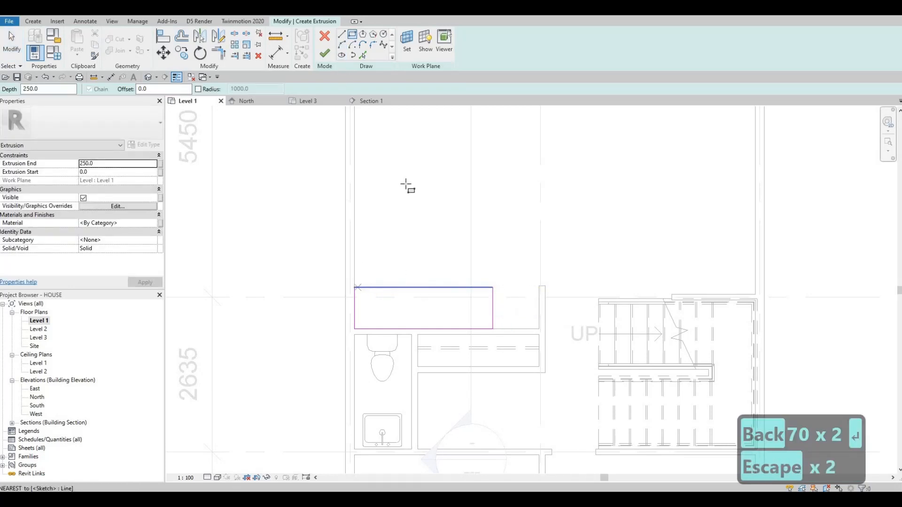
Step: Sketch a second rectangle about 975 mm wide and 3200 mm long along the exterior wall, starting at the first rectangle's upper wall-side corner
left_click(354, 287)
middle_click_drag(408, 197, 402, 309)
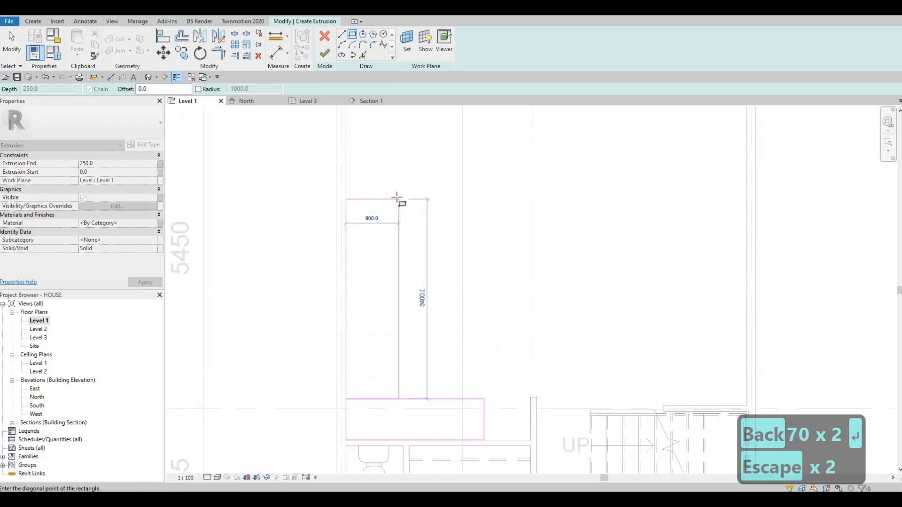
scroll(397, 198, "down", 2)
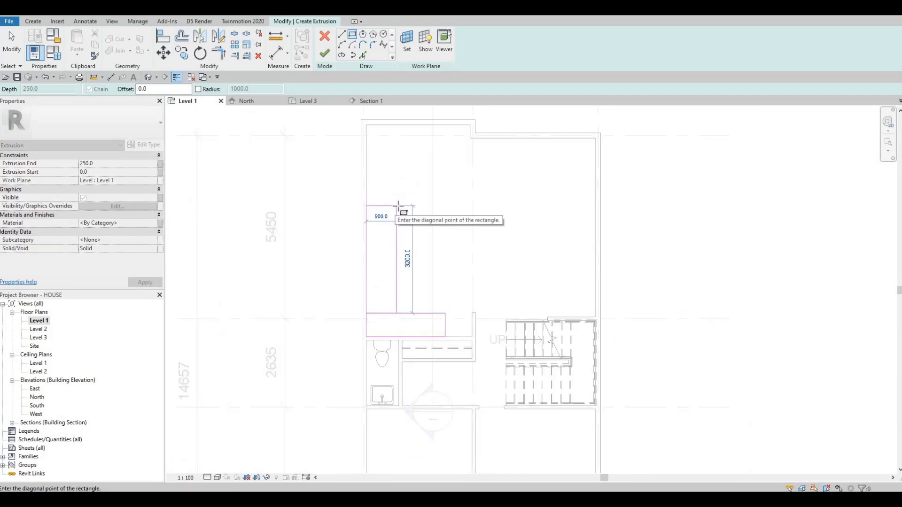
left_click(397, 206)
key("Escape")
key("Escape")
key("Escape")
scroll(400, 221, "up", 2)
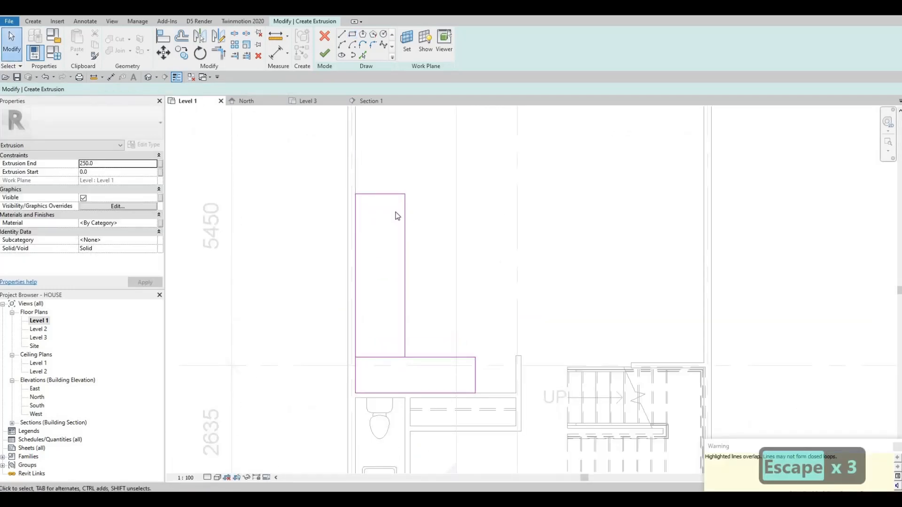
Step: Set the width of the long rectangle along the exterior wall to 700 mm
left_click(403, 216)
left_click(378, 370)
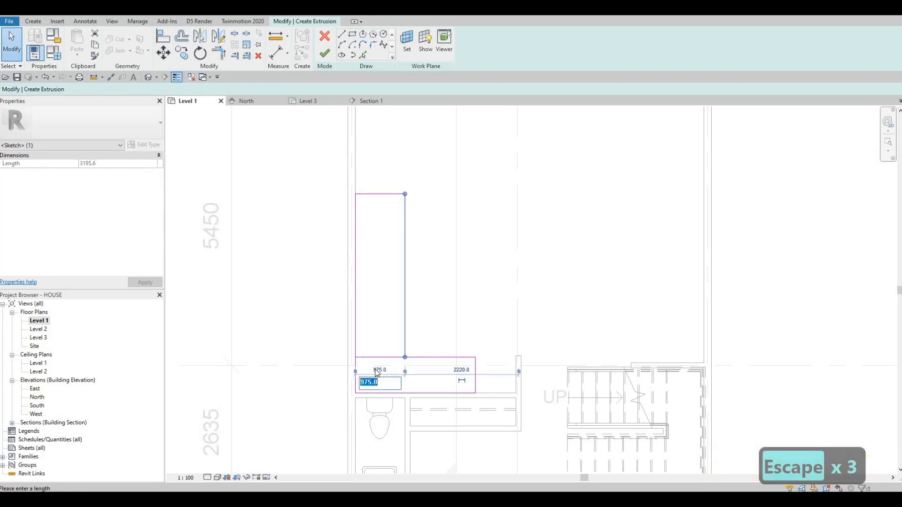
type("700")
key("Return")
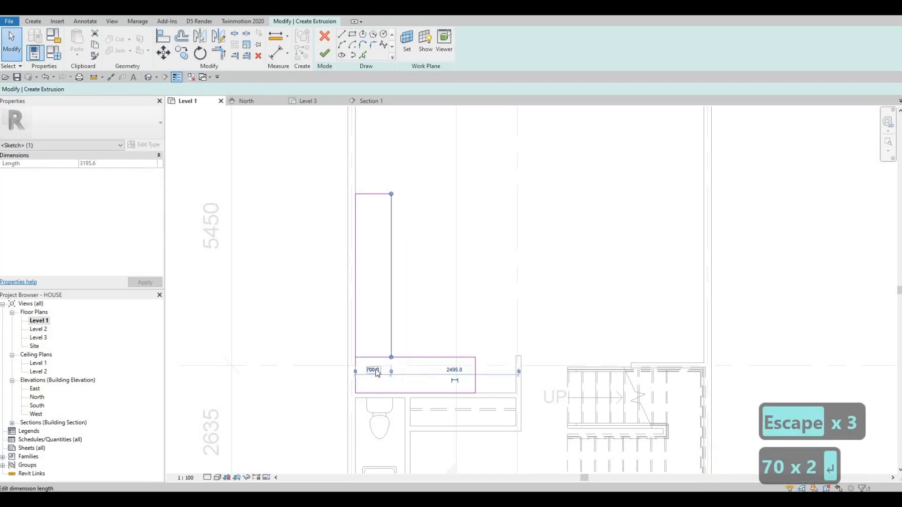
key("Escape")
key("Escape")
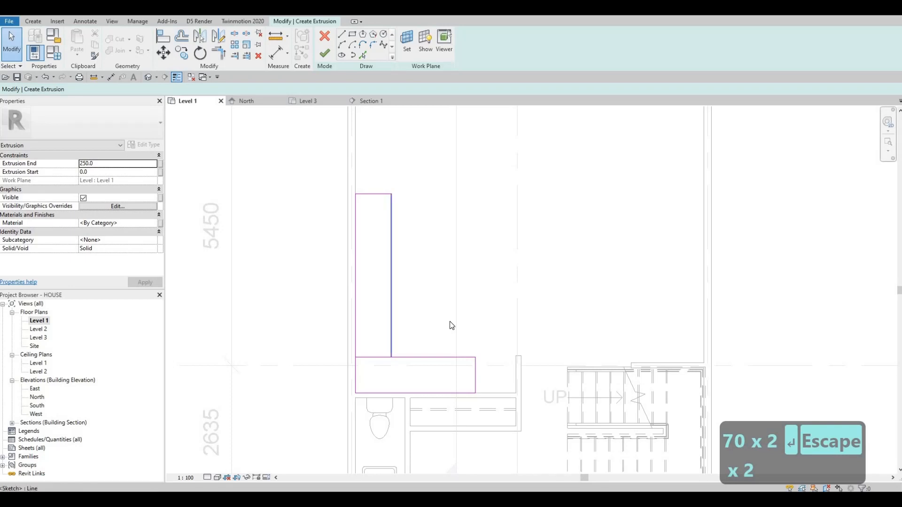
key("t")
key("r")
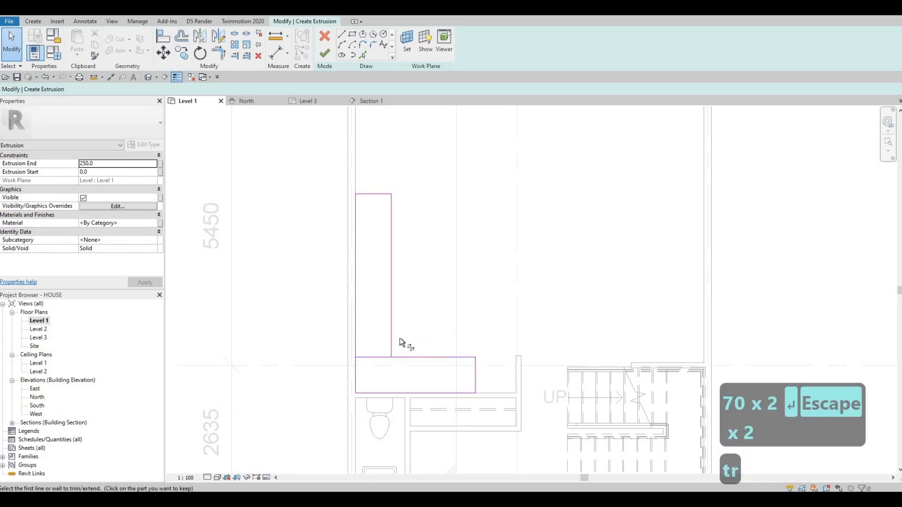
key("Escape")
key("Escape")
Step: Delete the line dividing the two rectangles and the short wall-side edge of the lower rectangle
left_click(376, 357)
key("Delete")
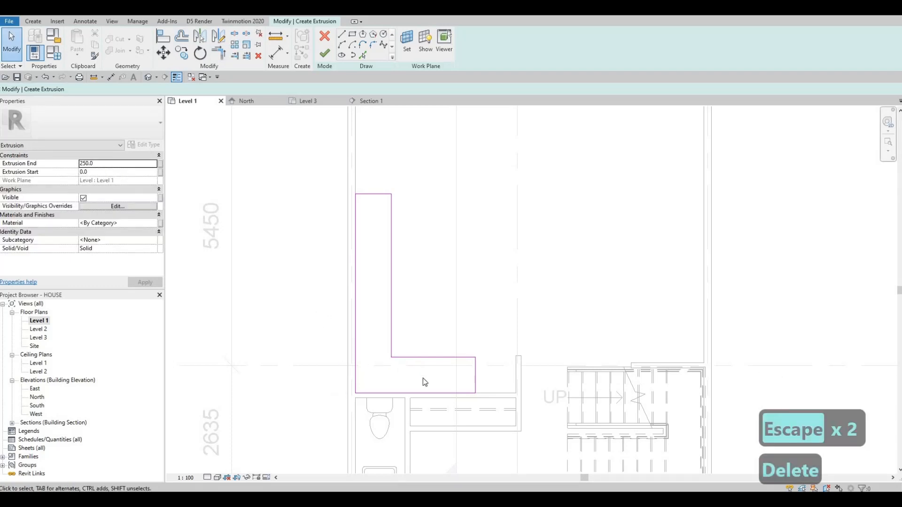
left_click_drag(301, 314, 426, 425)
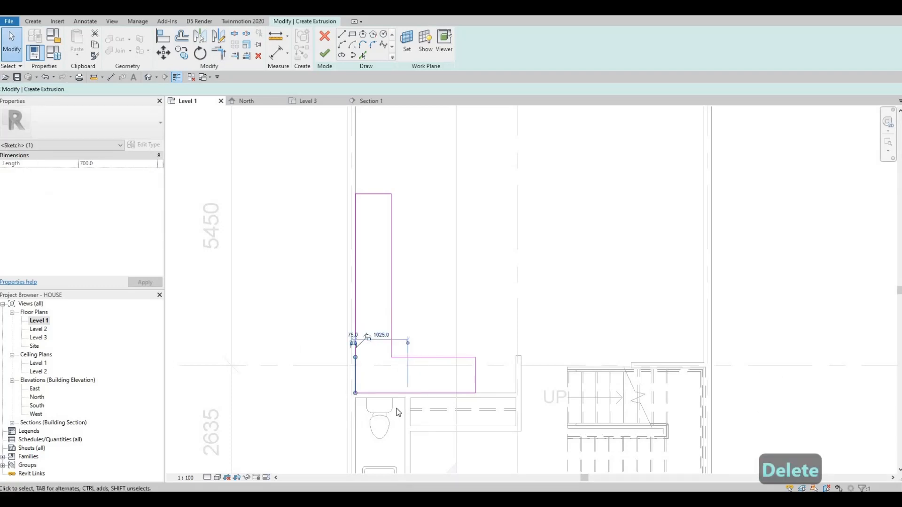
key("Delete")
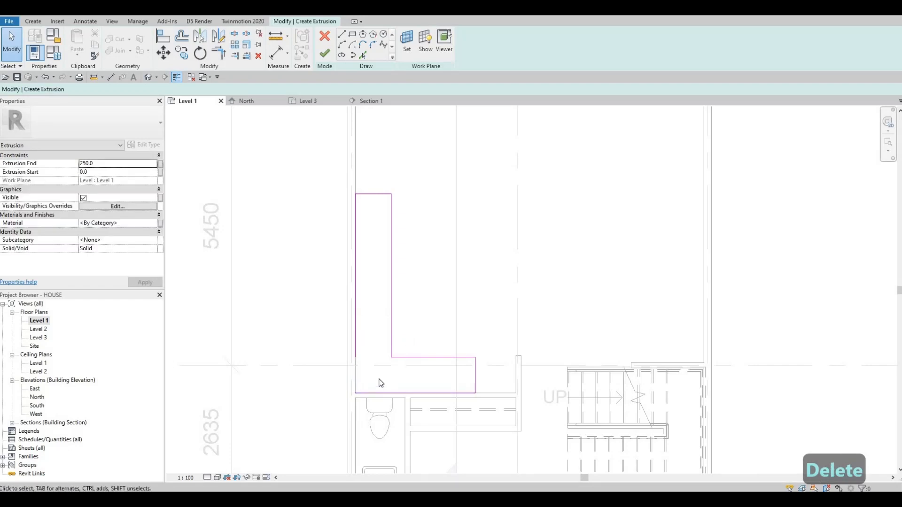
Step: Trim/extend the long wall-side line to meet the bottom line, closing the corner of the L-shaped outline
key("t")
key("r")
left_click(355, 334)
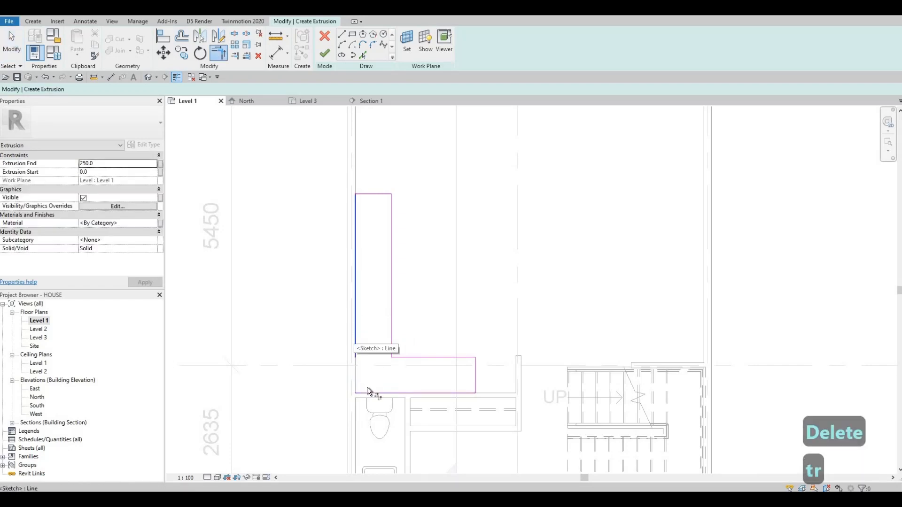
left_click(367, 389)
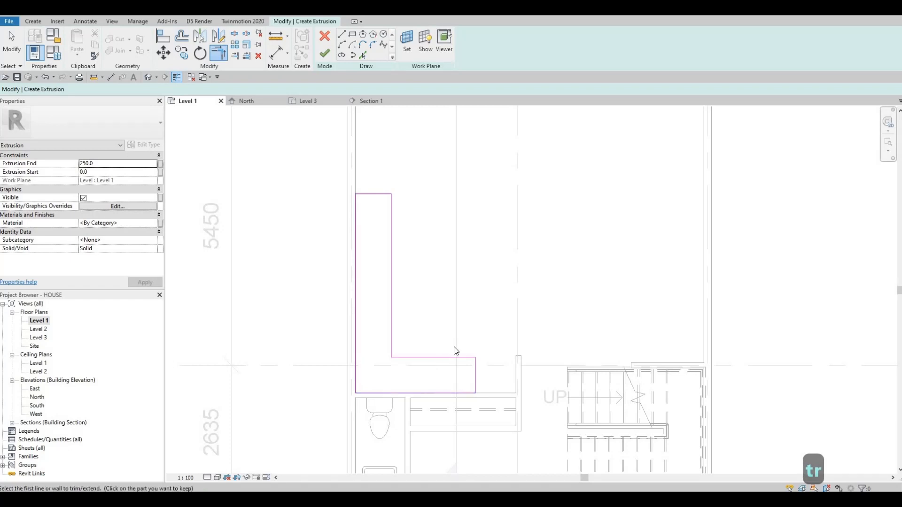
key("Escape")
Step: Set the distance between the short leg's end line and the interior wall beside it to 850 mm
scroll(454, 347, "down", 2)
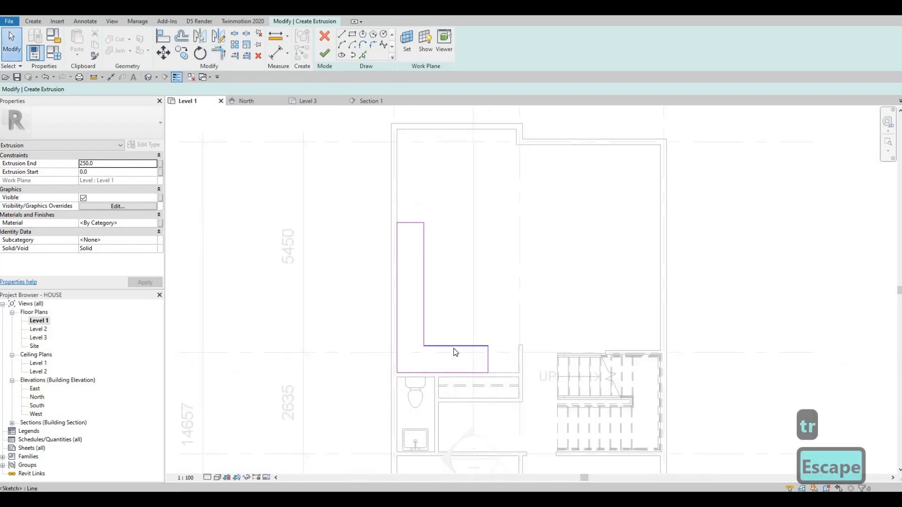
scroll(488, 362, "up", 2)
left_click(483, 361)
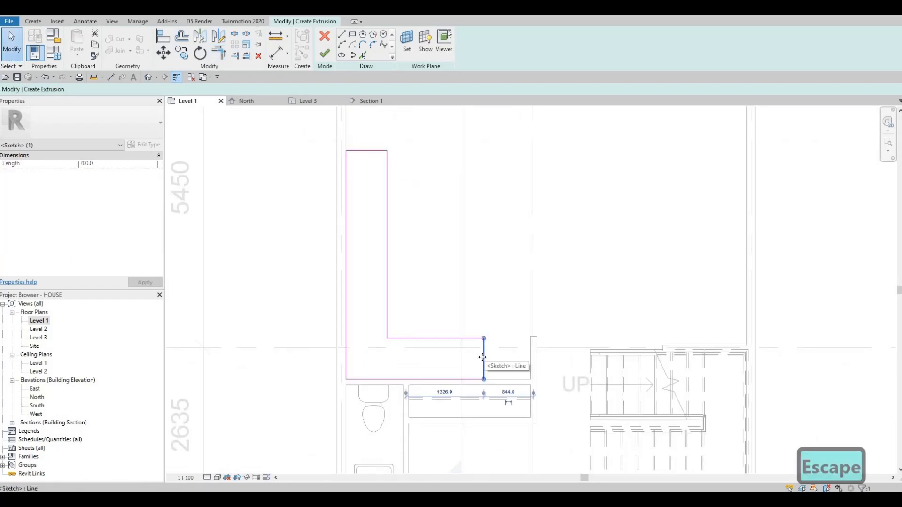
left_click(508, 392)
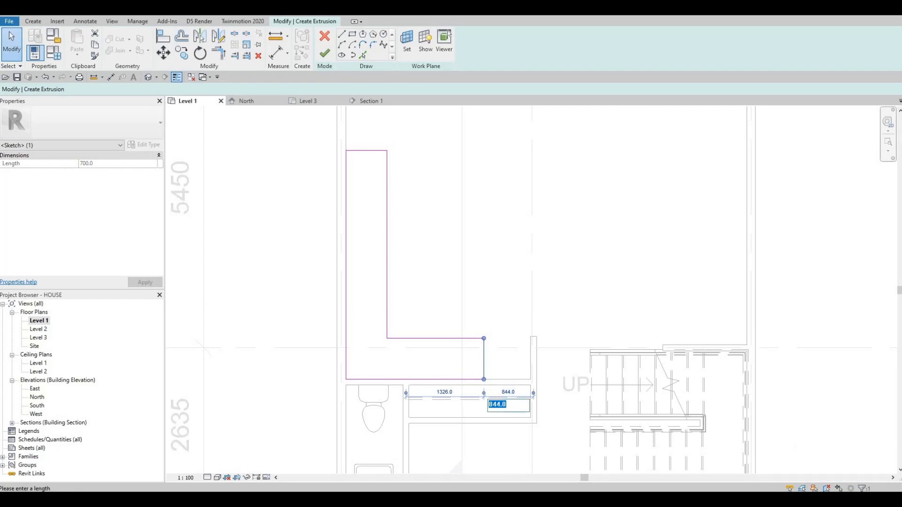
type("850")
key("Return")
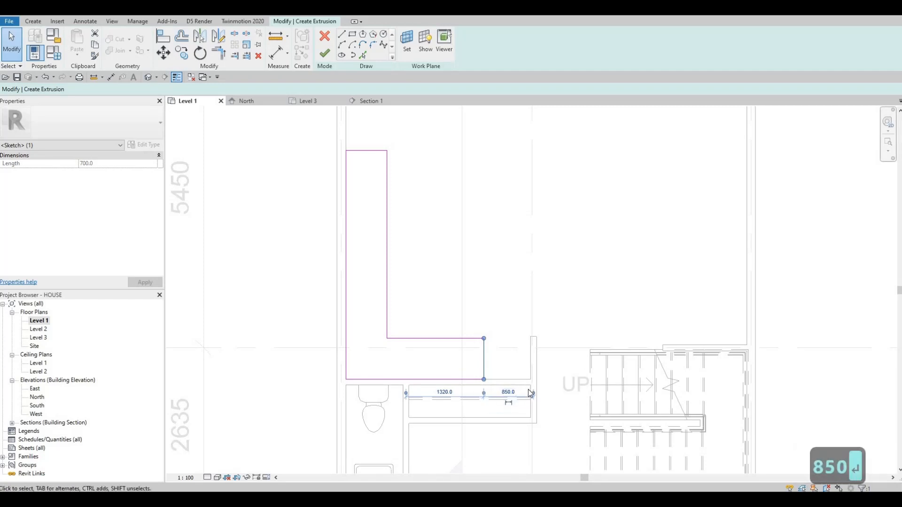
key("Escape")
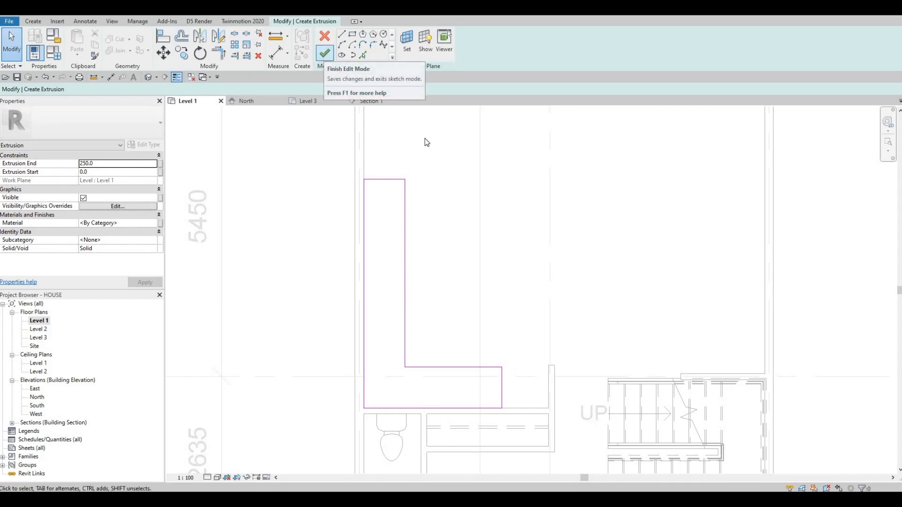
Step: Stretch the finished L-shaped counter extrusion upward in the 3D view to a height of about 828 mm
scroll(415, 204, "down", 2)
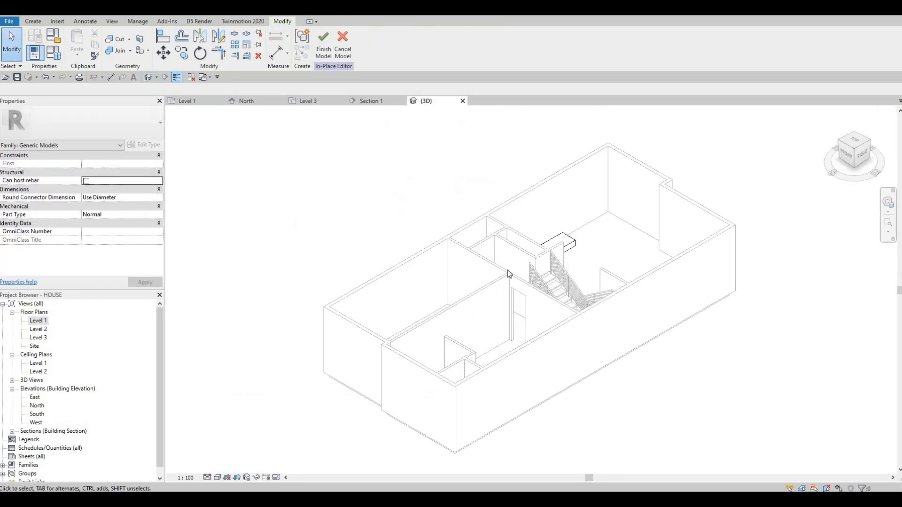
middle_click_drag(507, 271, 580, 281, "shift")
middle_click_drag(581, 281, 223, 229)
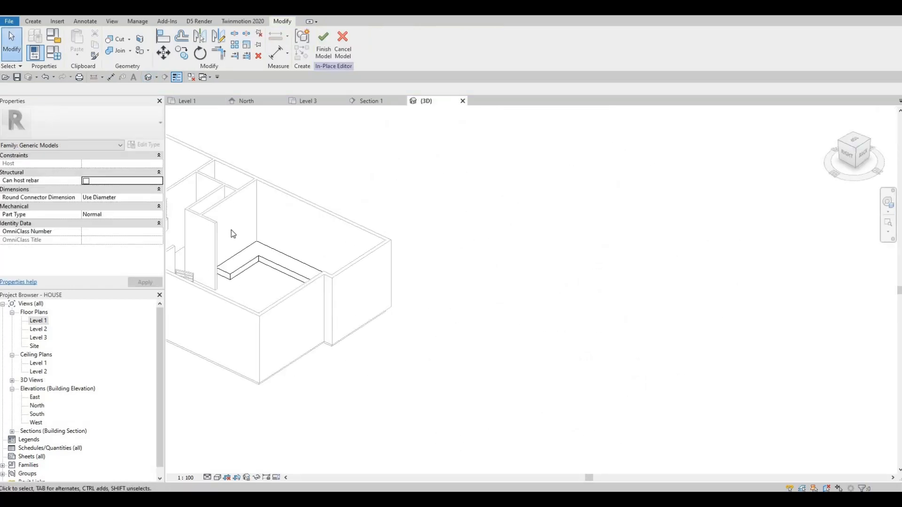
scroll(231, 229, "up", 3)
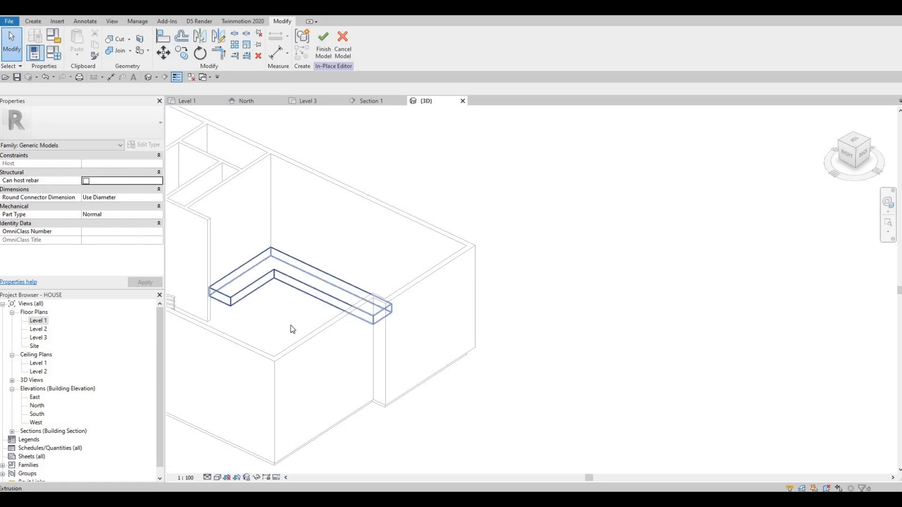
scroll(318, 347, "up", 2)
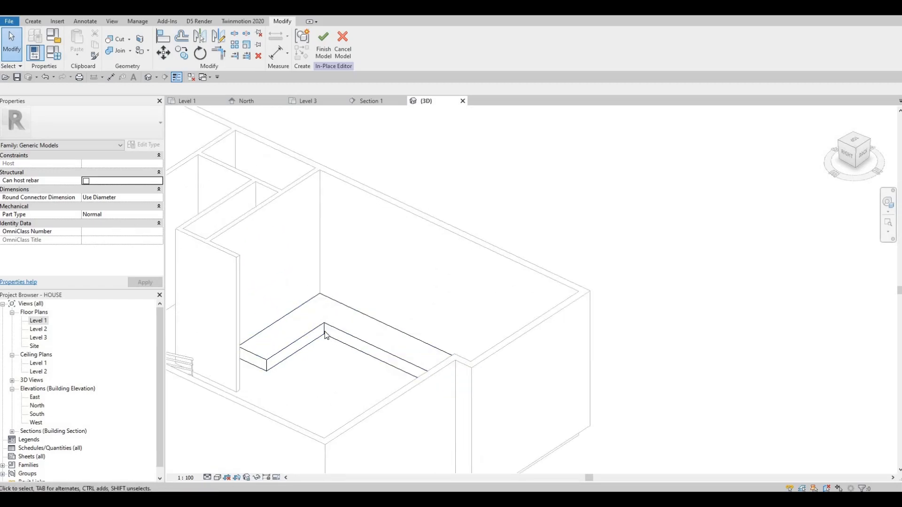
left_click(384, 348)
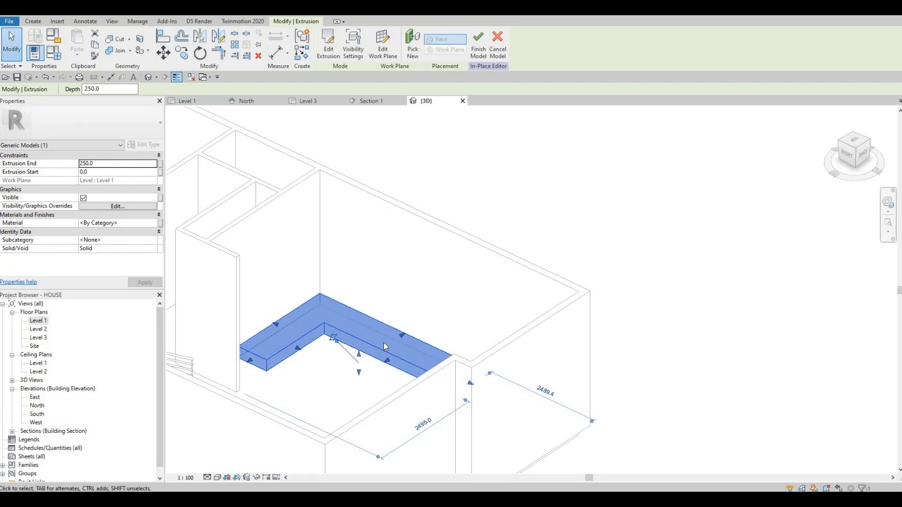
left_click_drag(357, 352, 338, 331)
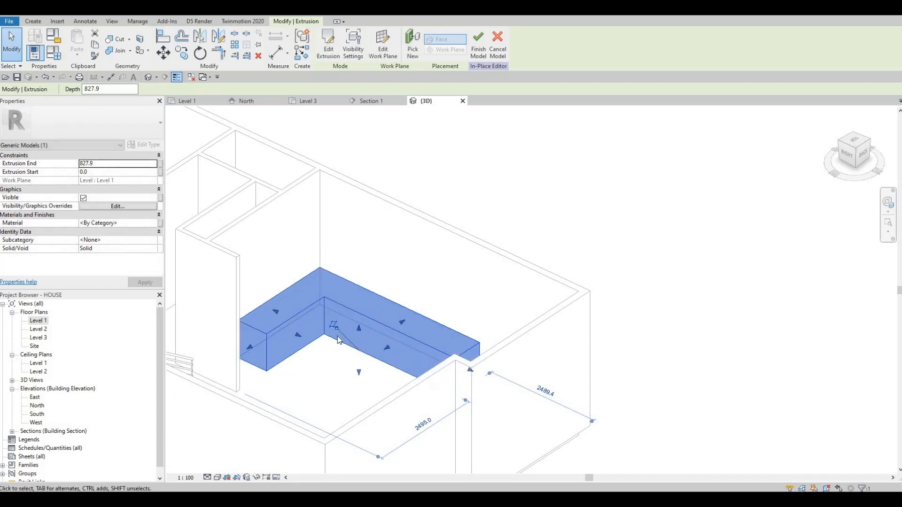
middle_click_drag(338, 347, 356, 329, "shift")
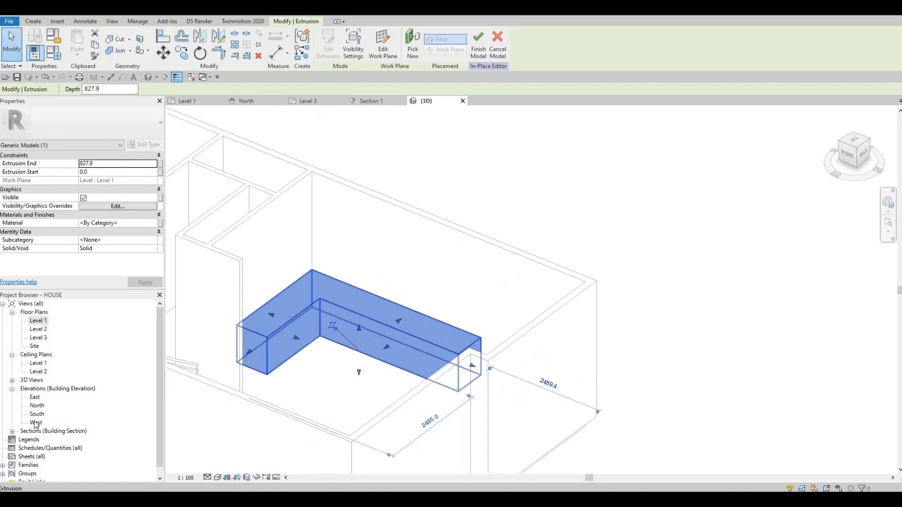
Step: Open the Section 1 view and stretch the top of the counter extrusion up to a height of 905 mm
left_click(16, 432)
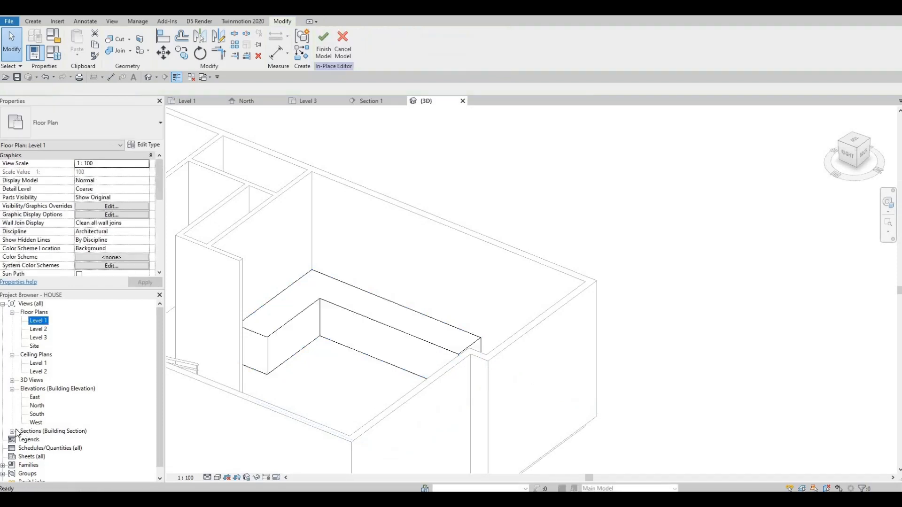
left_click(12, 432)
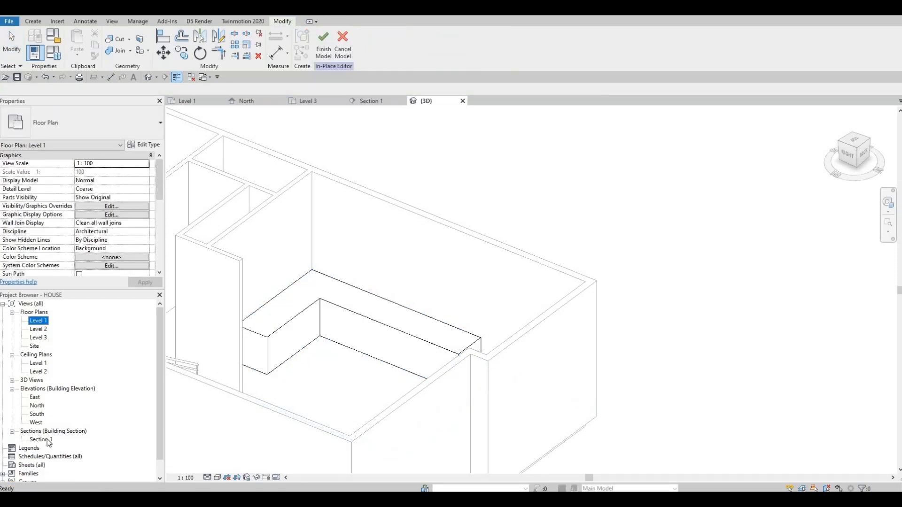
double_click(42, 440)
scroll(297, 308, "up", 5)
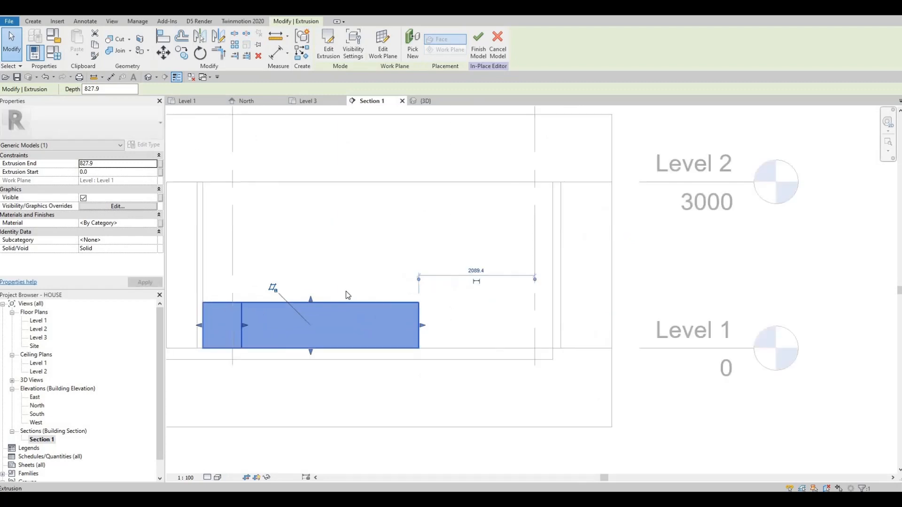
key("Escape")
left_click(329, 296)
middle_click_drag(329, 297, 466, 260)
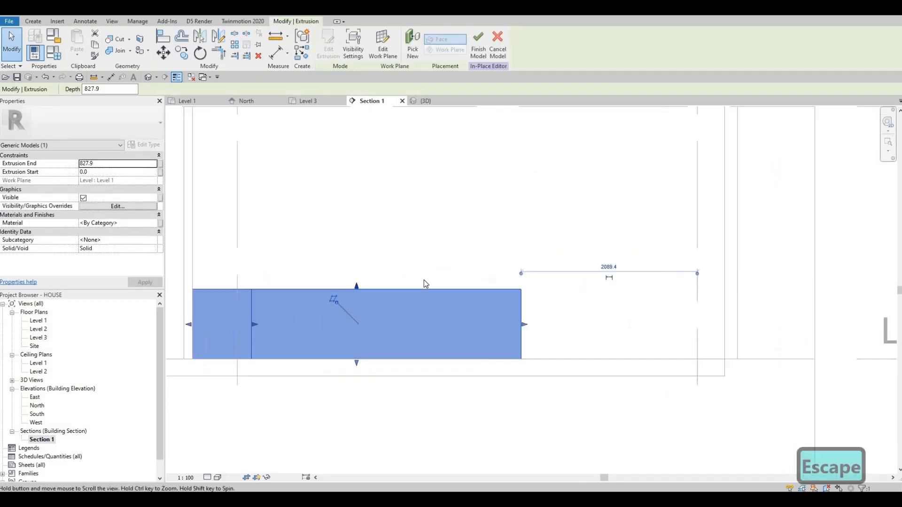
scroll(423, 280, "down", 1)
scroll(460, 258, "up", 1)
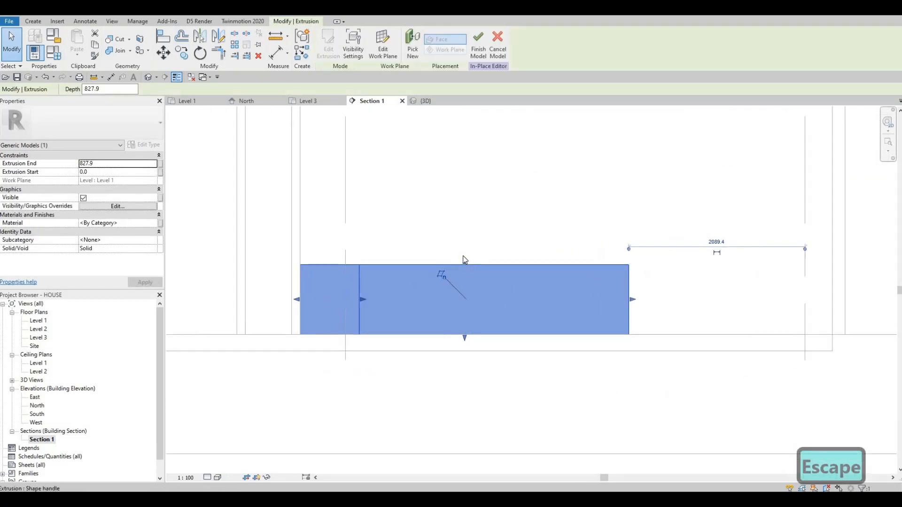
left_click_drag(464, 260, 451, 256)
key("Escape")
scroll(450, 248, "down", 2)
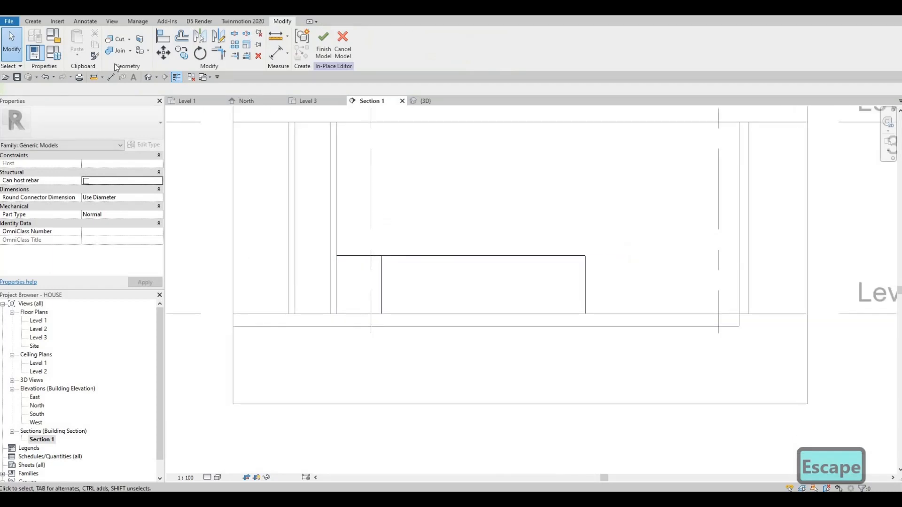
Step: Check the counter's height in the section with an aligned dimension between its top and base, and delete that dimension
left_click(111, 78)
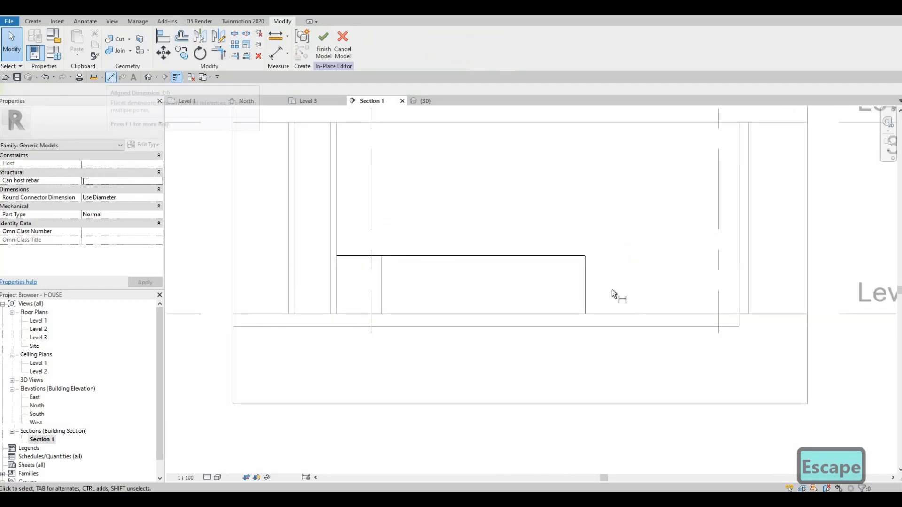
left_click(549, 255)
left_click(553, 312)
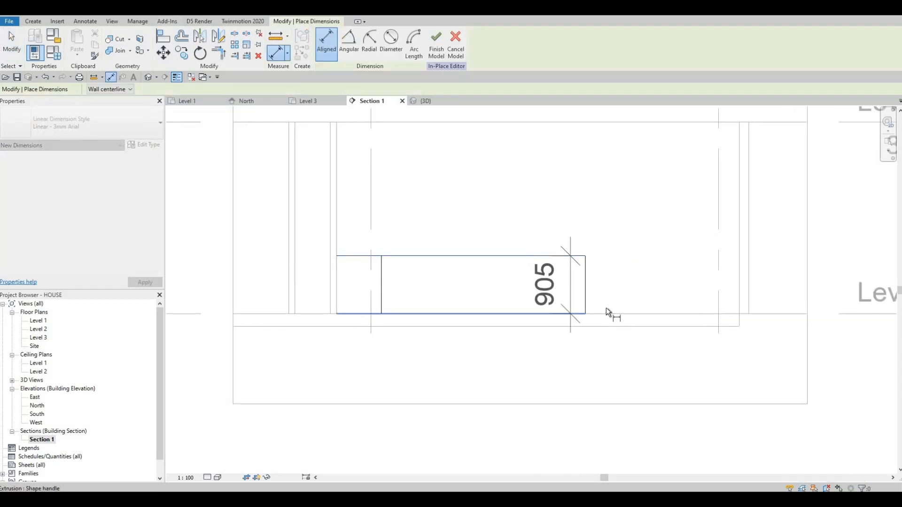
left_click(611, 303)
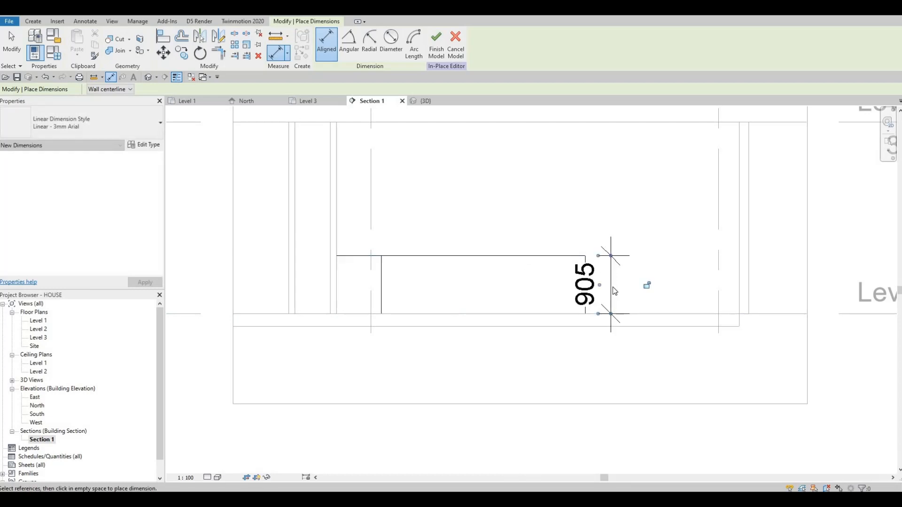
key("Escape")
key("Escape")
key("Escape")
left_click(614, 286)
key("Delete")
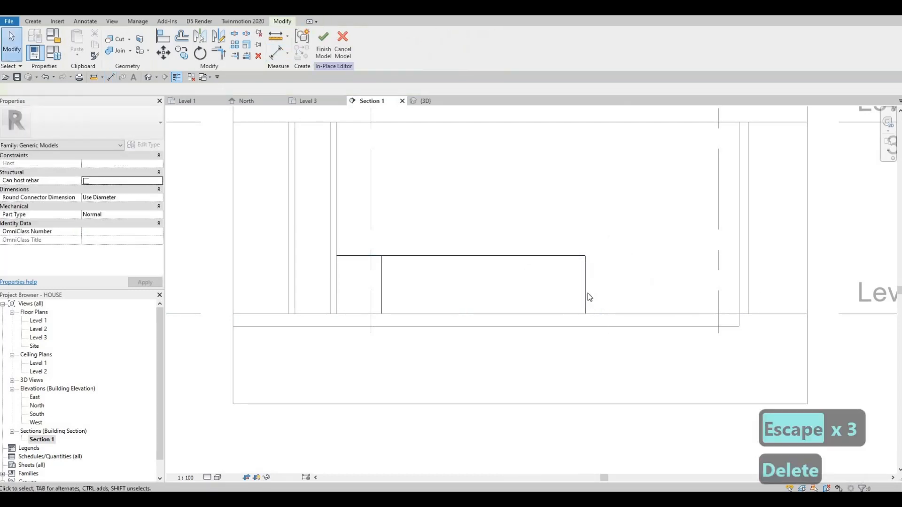
scroll(504, 266, "down", 2)
scroll(459, 270, "up", 3)
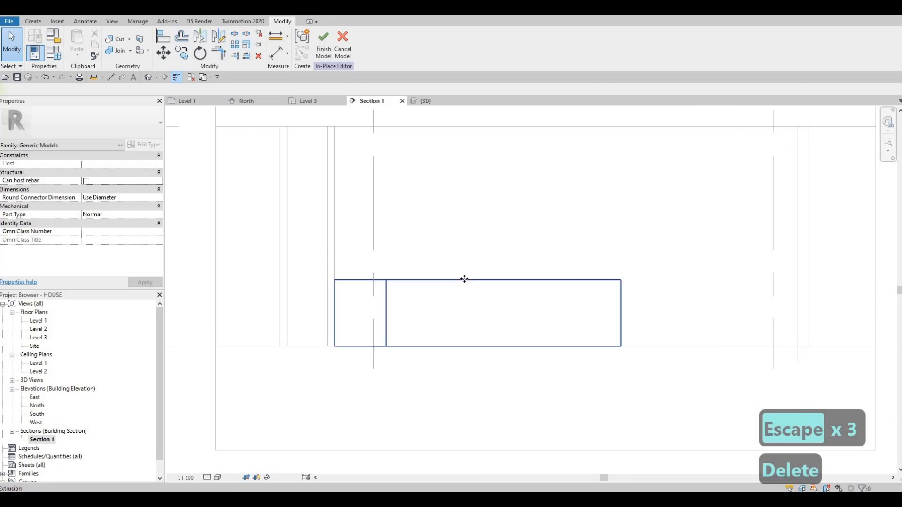
left_click(478, 281)
key("Escape")
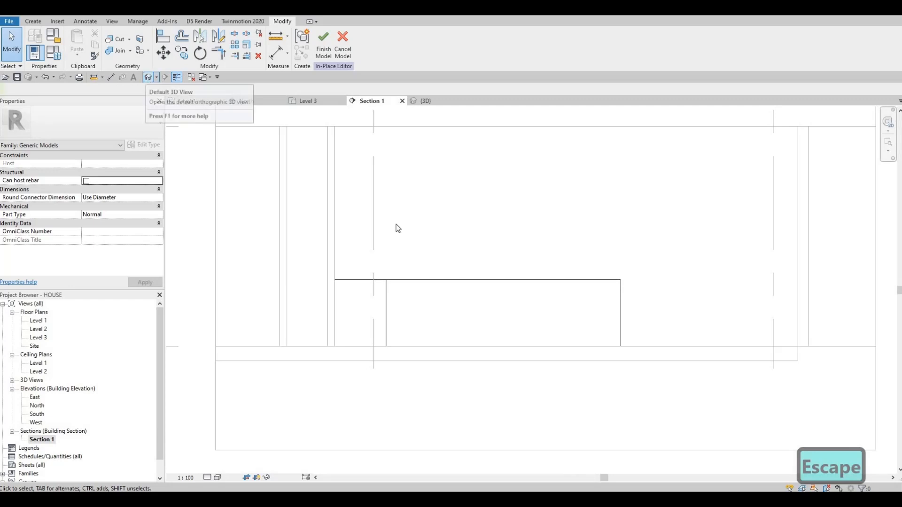
Step: Return to the default 3D view, open the counter extrusion's material selection, and expand the AEC Materials library
left_click(149, 77)
middle_click_drag(401, 356, 179, 69, "shift")
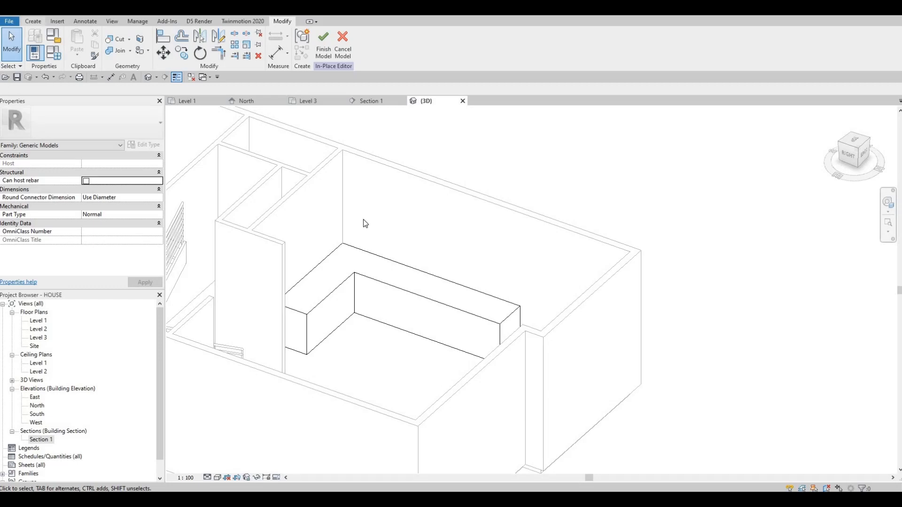
left_click(389, 288)
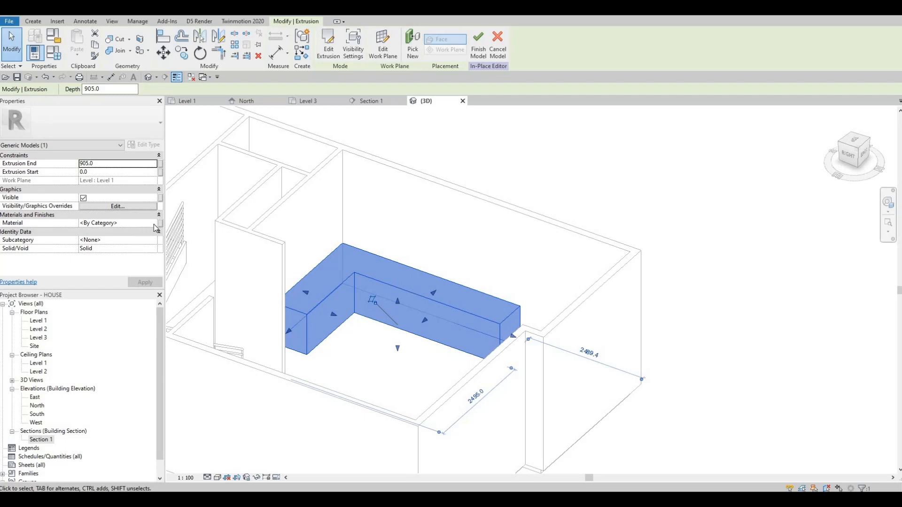
left_click(159, 224)
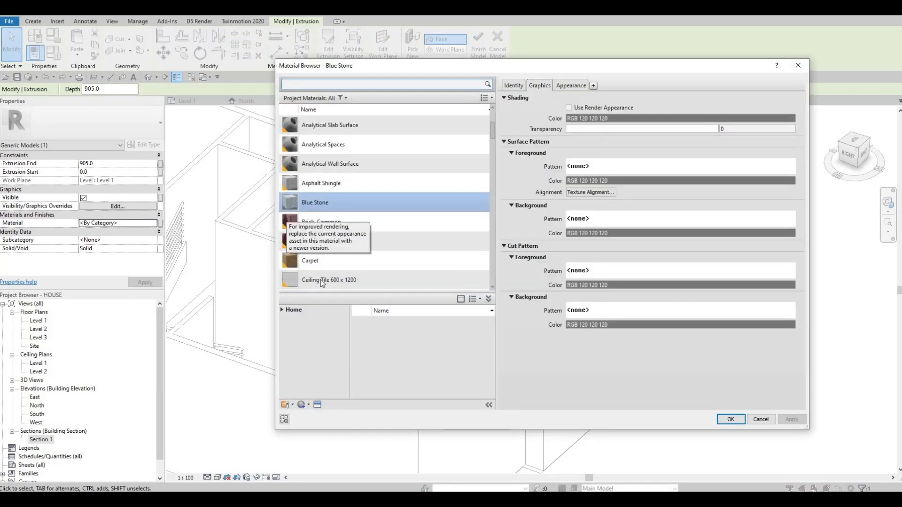
left_click(282, 310)
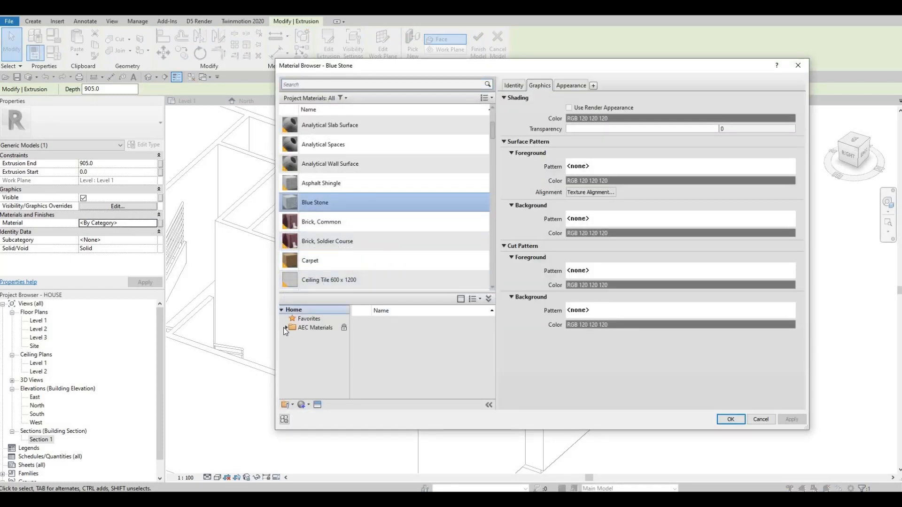
left_click(286, 330)
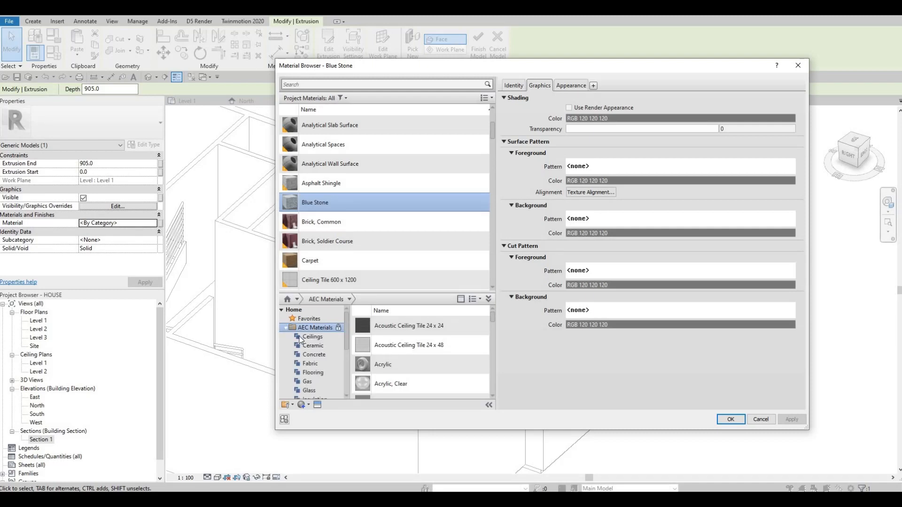
Step: Assign the Wall Texture, Stucco material from the Plaster category of AEC Materials to the counter extrusion
scroll(302, 337, "down", 2)
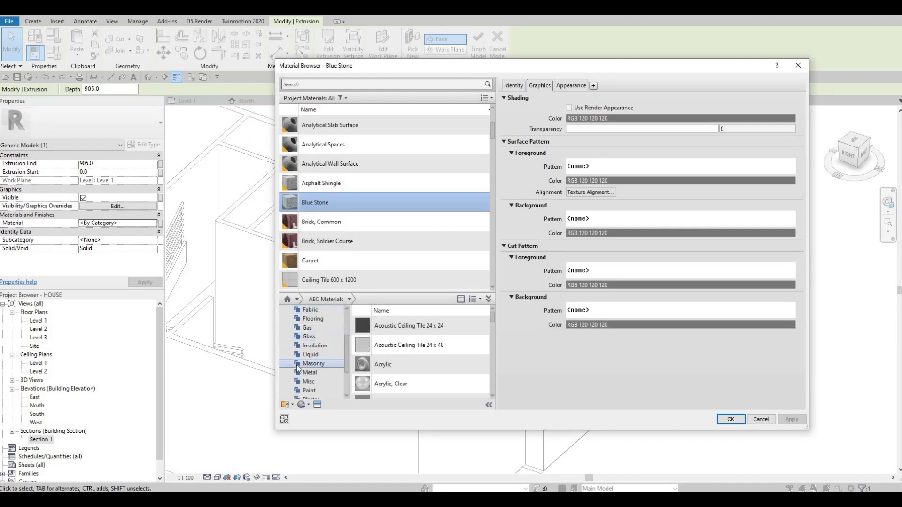
scroll(305, 371, "down", 1)
left_click(309, 355)
left_click(314, 381)
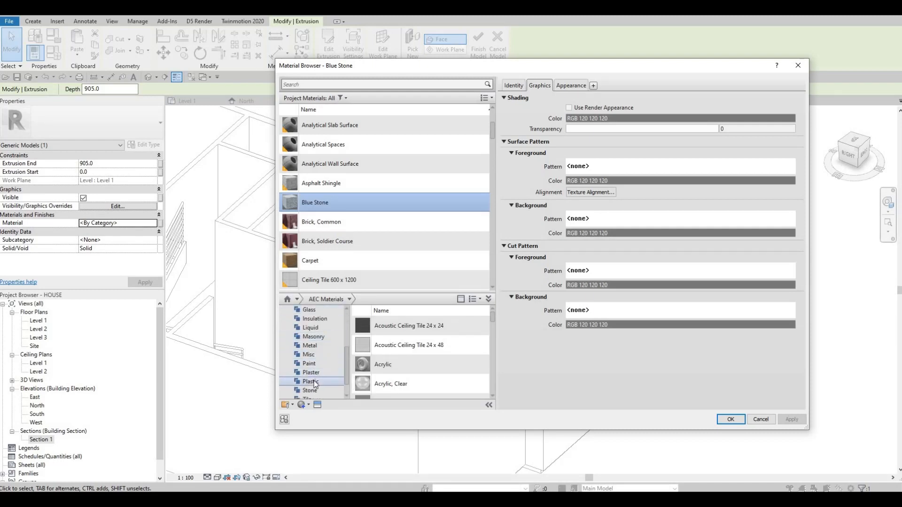
left_click(318, 373)
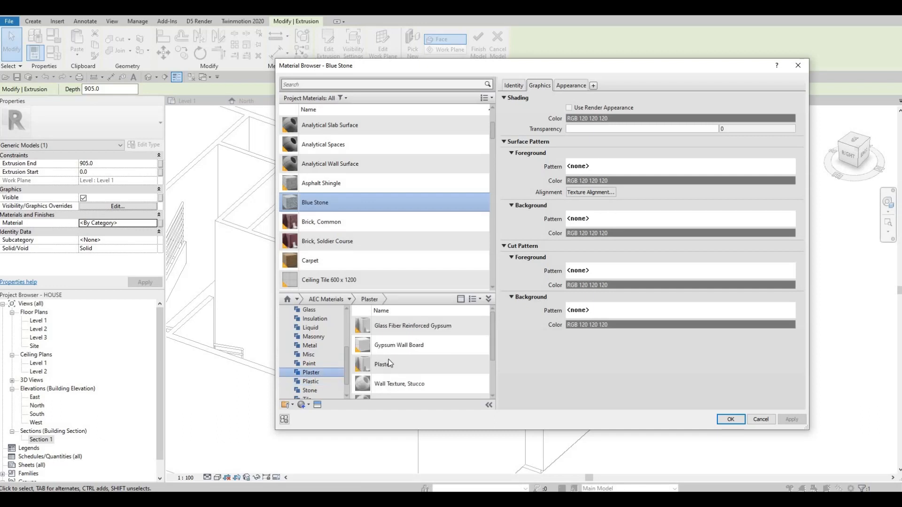
scroll(396, 383, "down", 1)
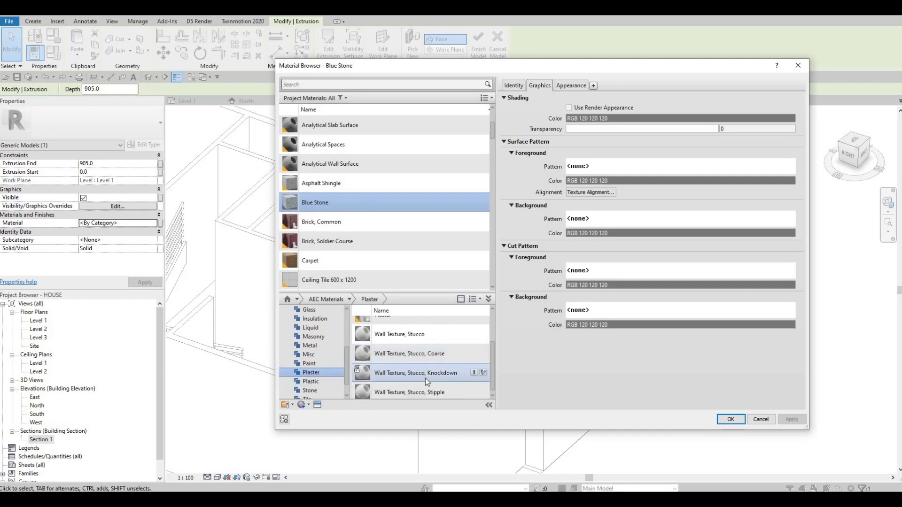
scroll(455, 378, "down", 1)
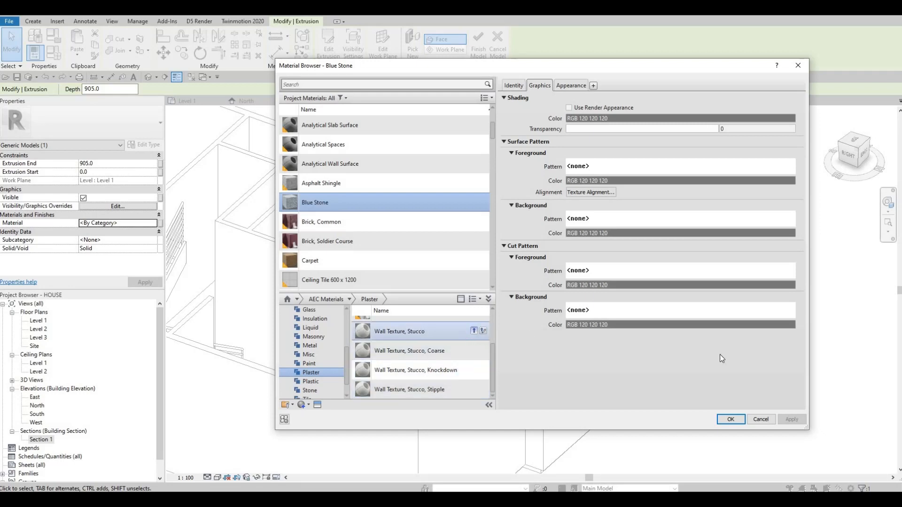
left_click(731, 420)
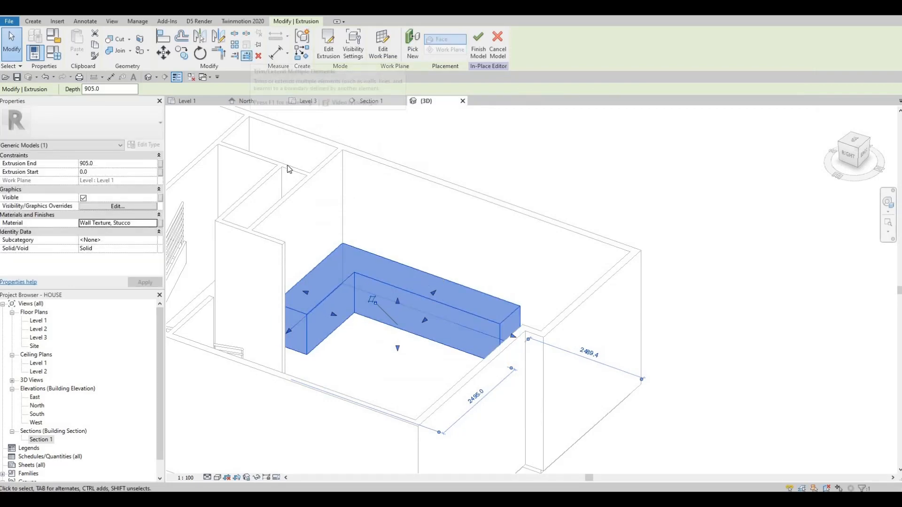
Step: Create a void sweep and pick the counter's two inner bottom edges in 3D as its path
left_click(33, 21)
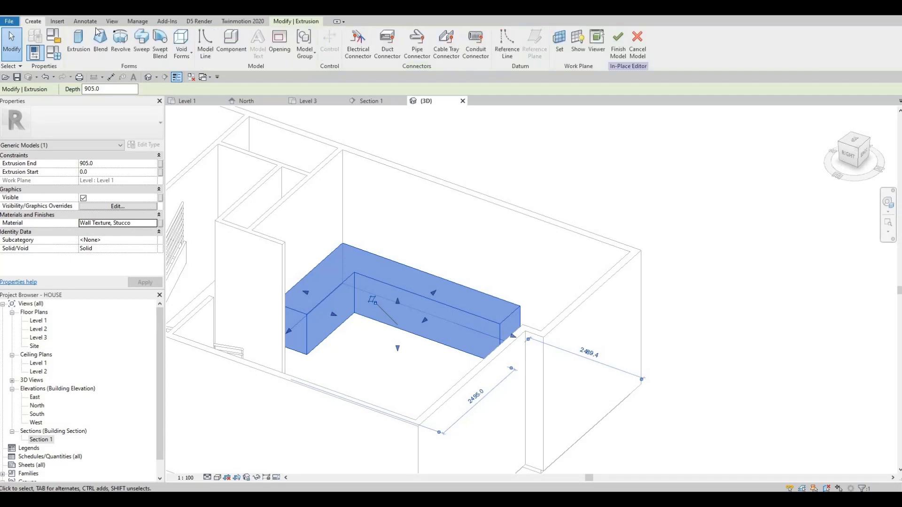
left_click(182, 46)
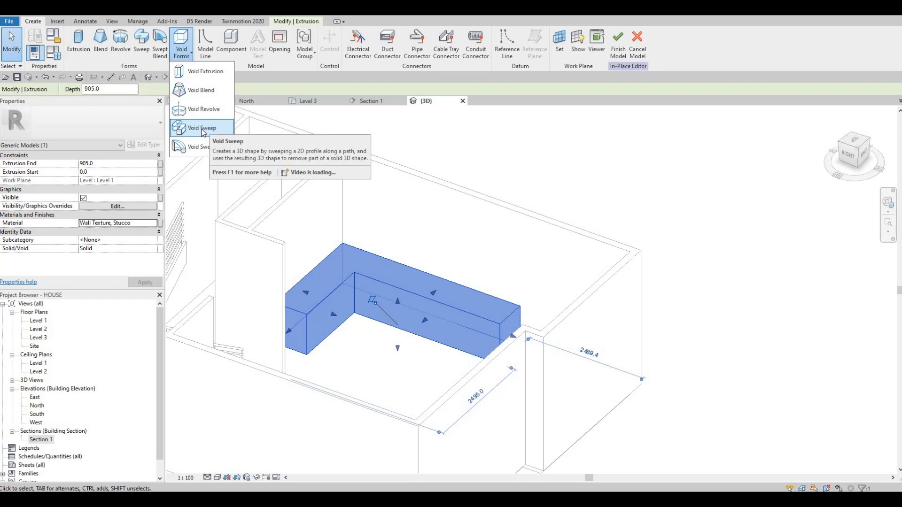
left_click(201, 128)
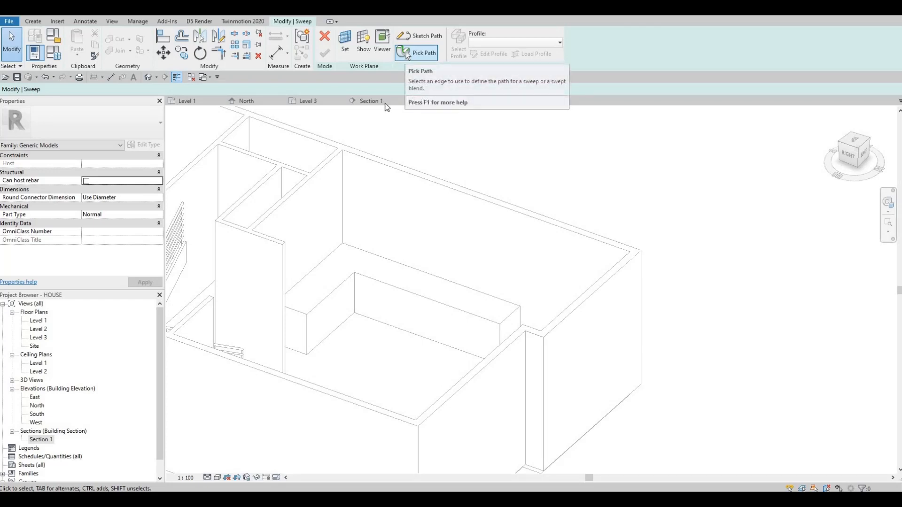
left_click(407, 53)
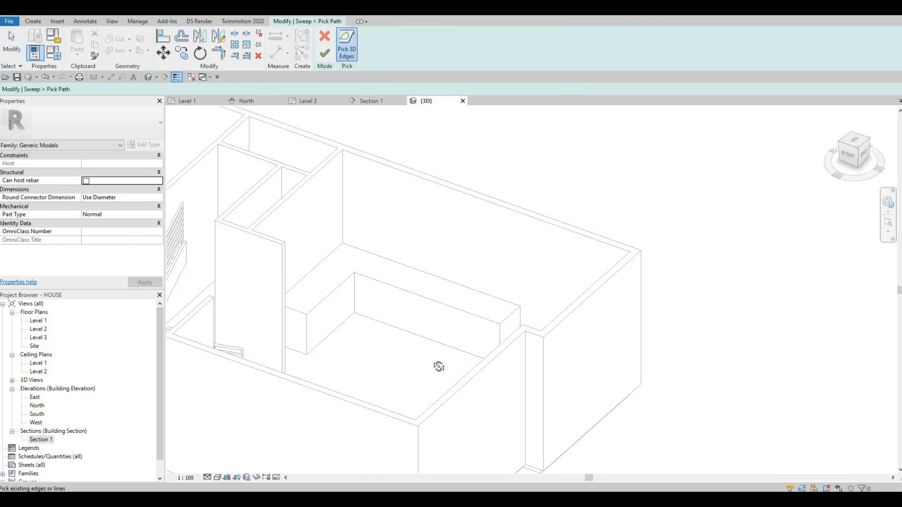
middle_click_drag(438, 366, 489, 368, "shift")
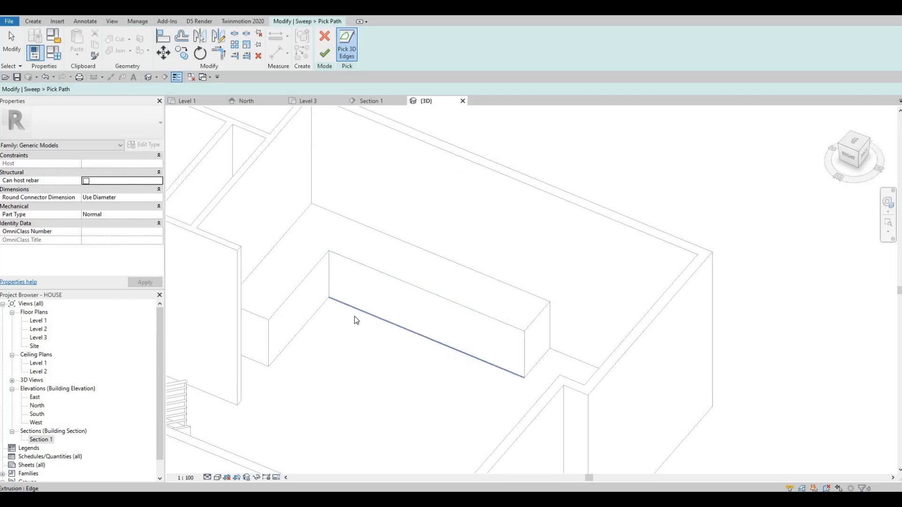
left_click(440, 348)
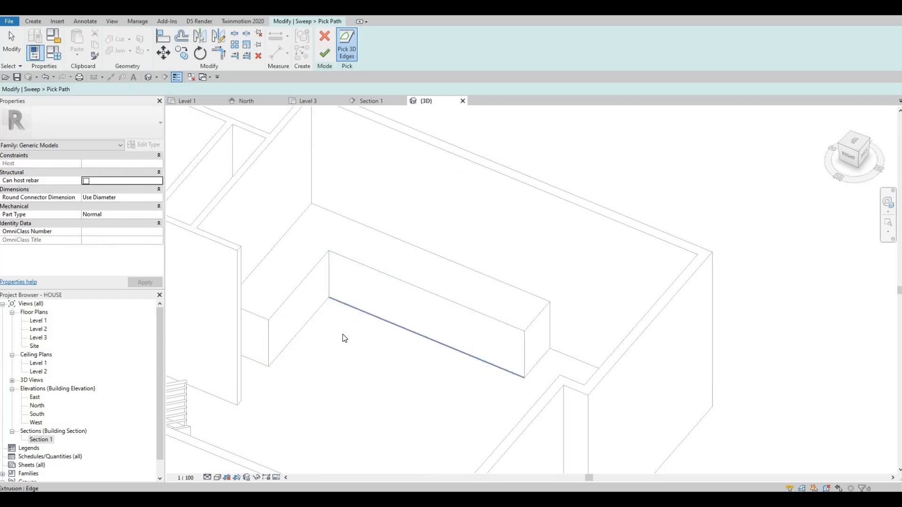
left_click(311, 323)
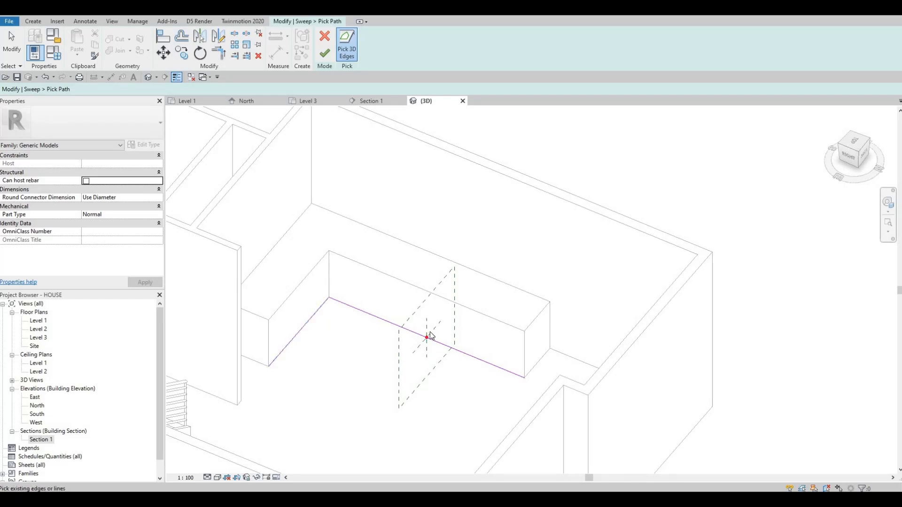
left_click(325, 56)
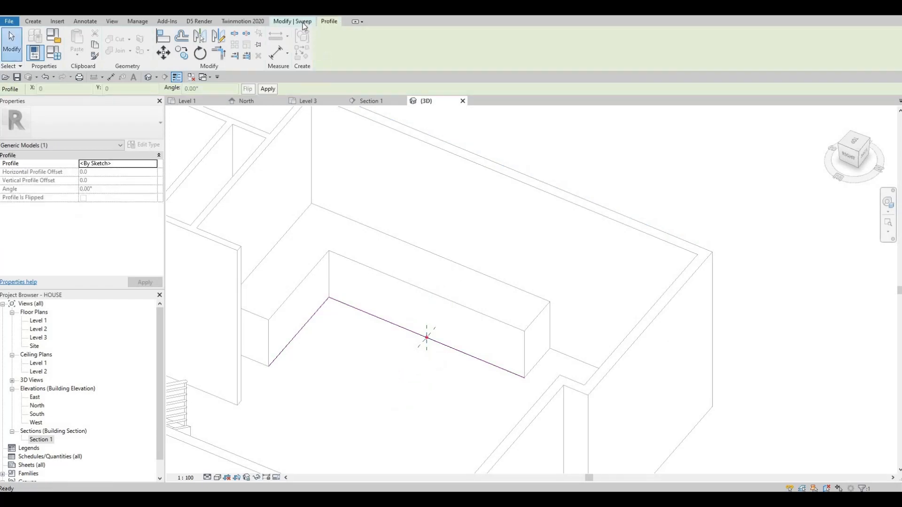
Step: Sketch the sweep's rectangular profile from the path's origin into the counter, about 80 mm wide and 100 mm high
left_click(304, 22)
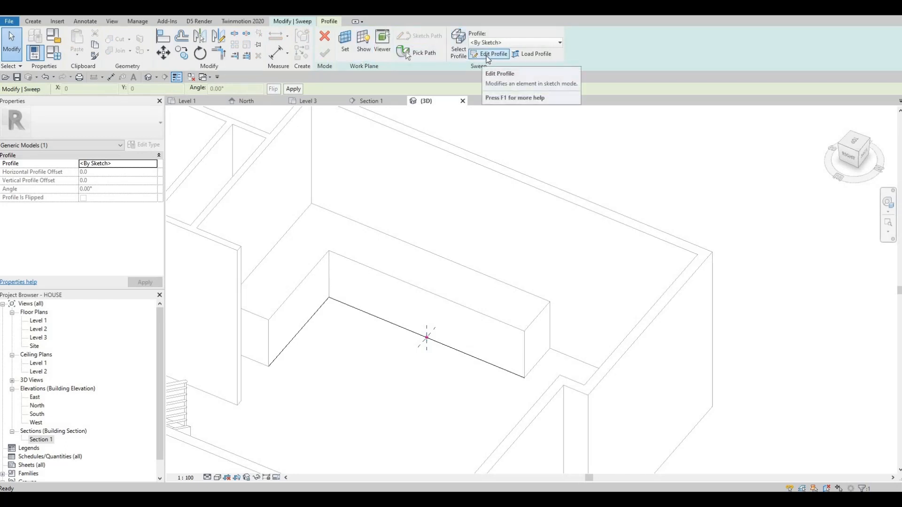
left_click(489, 54)
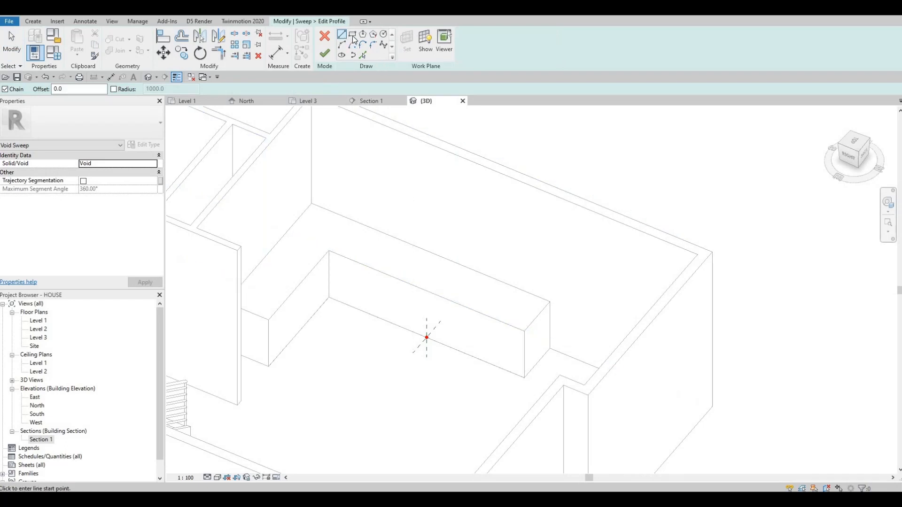
left_click(352, 34)
scroll(456, 362, "up", 3)
scroll(378, 310, "up", 3)
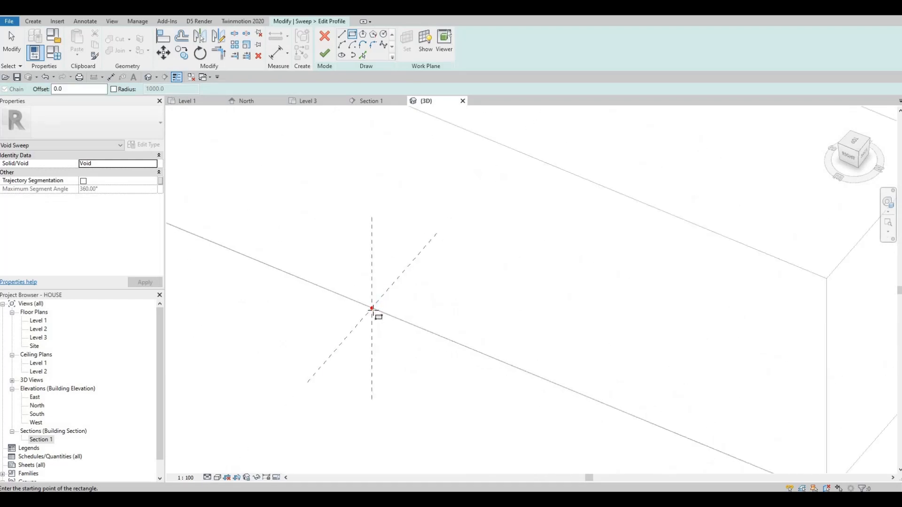
left_click(372, 309)
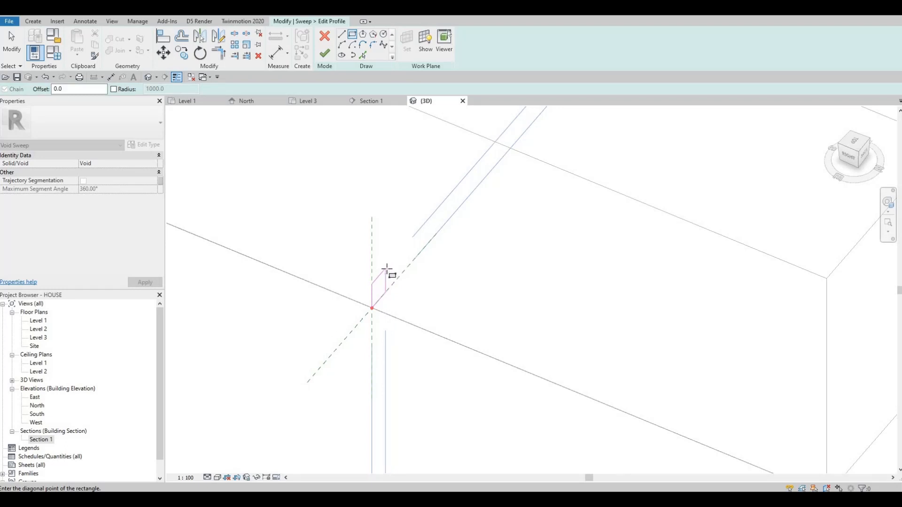
left_click(407, 322)
scroll(493, 371, "down", 2)
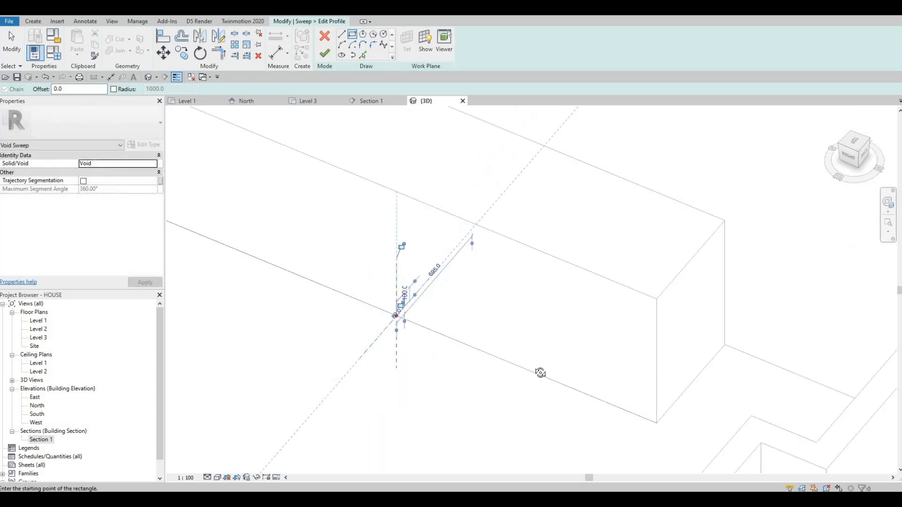
middle_click_drag(483, 365, 397, 307, "shift")
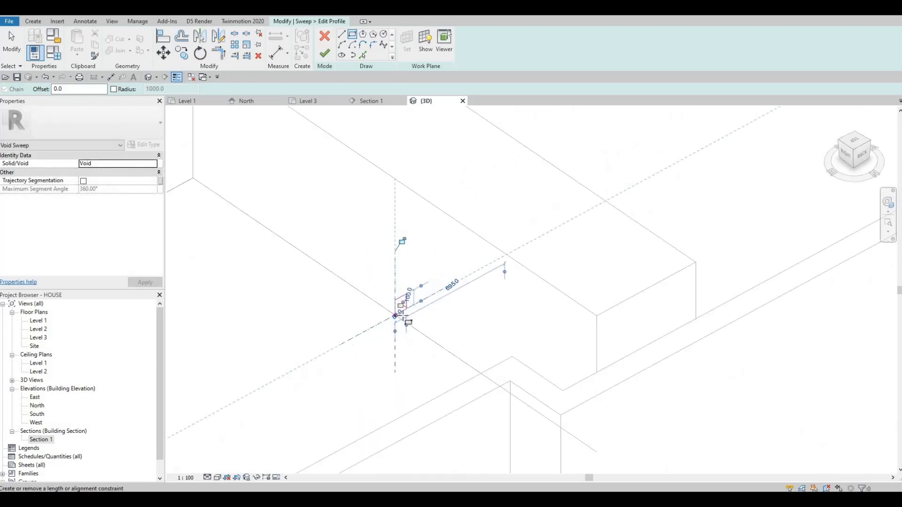
scroll(413, 310, "up", 3)
key("Escape")
key("Escape")
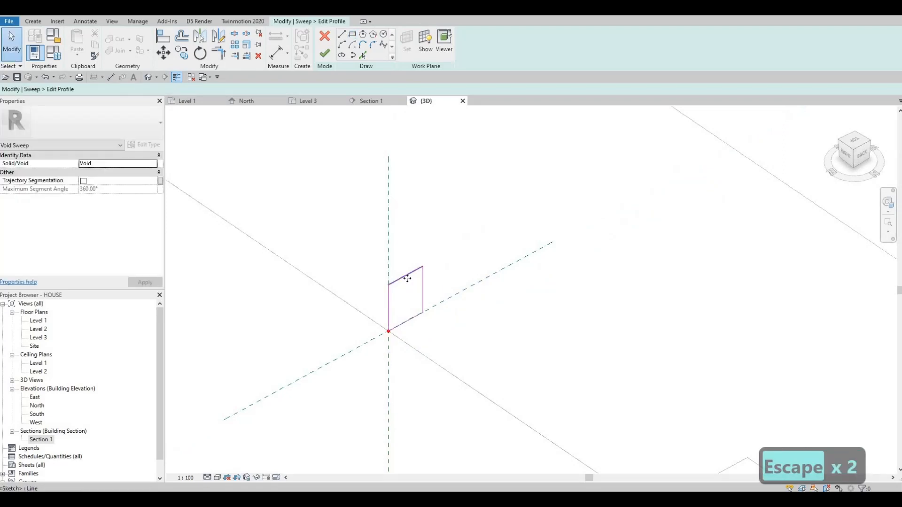
Step: Check the height and width of the rectangular sweep profile using the temporary dimensions of its upper and inner lines
left_click(409, 275)
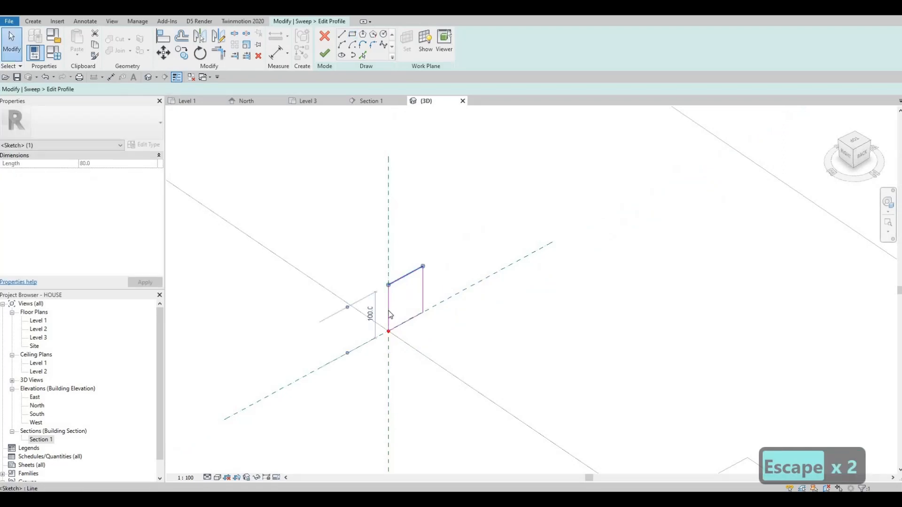
key("Escape")
left_click(422, 310)
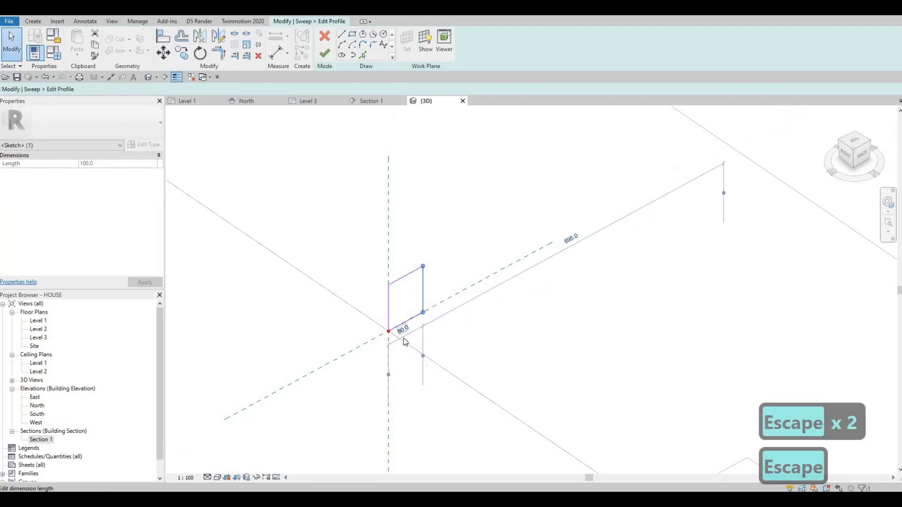
scroll(406, 342, "up", 2)
scroll(403, 334, "down", 1)
scroll(407, 338, "up", 3)
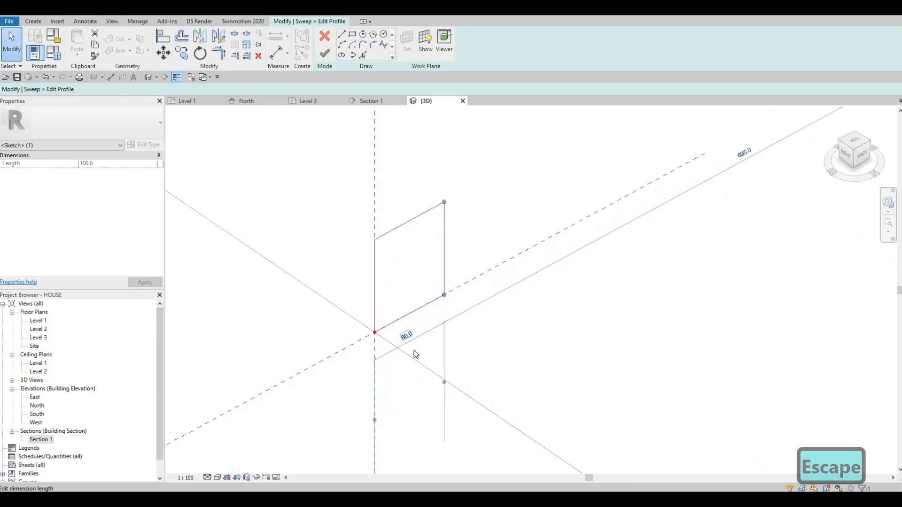
scroll(412, 332, "down", 3)
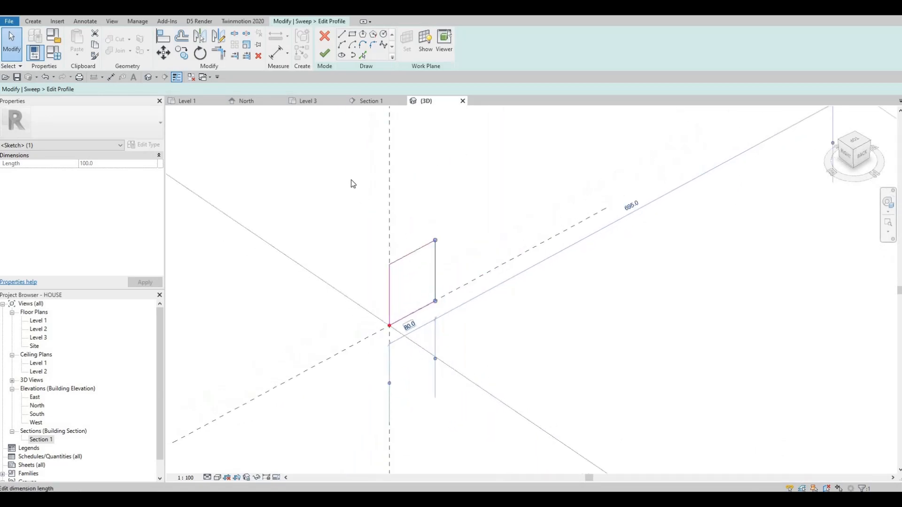
Step: Complete the void sweep along the counter's base with the sketched profile and finish the in-place counter model
left_click(326, 57)
scroll(329, 120, "down", 4)
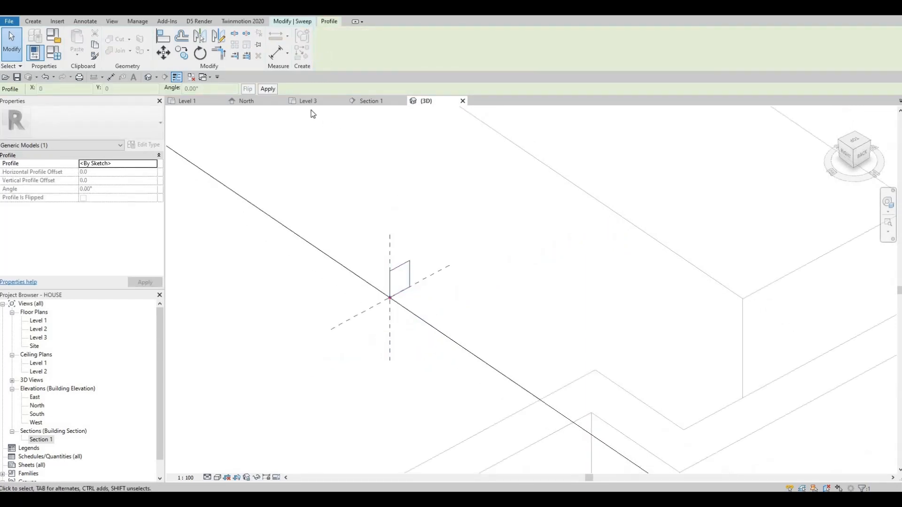
middle_click_drag(362, 144, 336, 215, "shift")
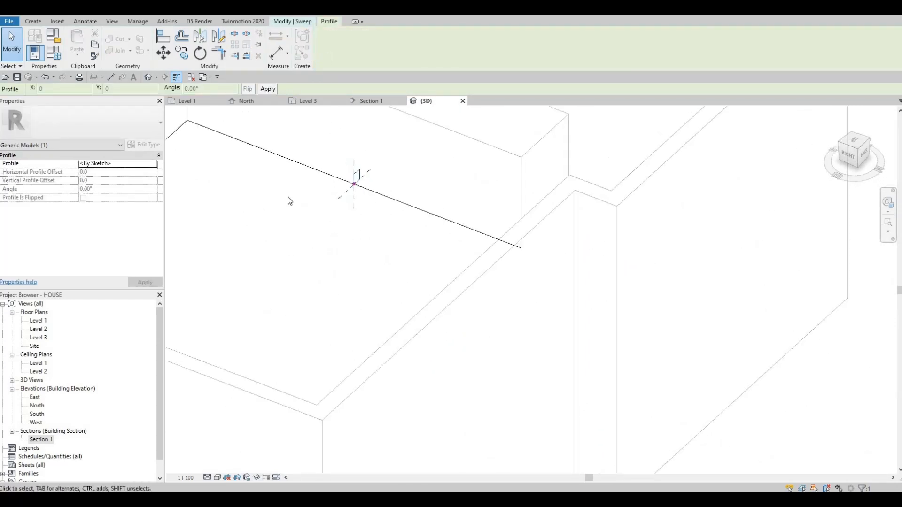
middle_click_drag(288, 200, 322, 238, "shift")
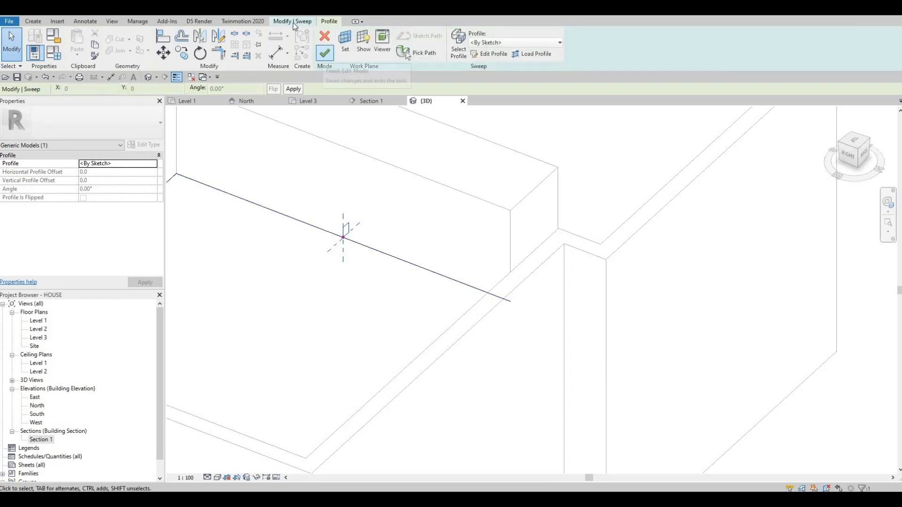
left_click(324, 56)
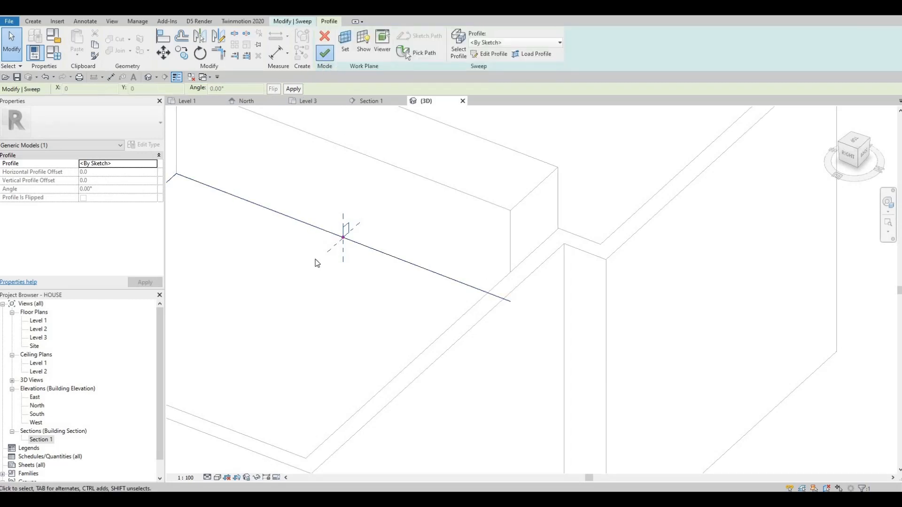
middle_click_drag(362, 244, 353, 296, "shift")
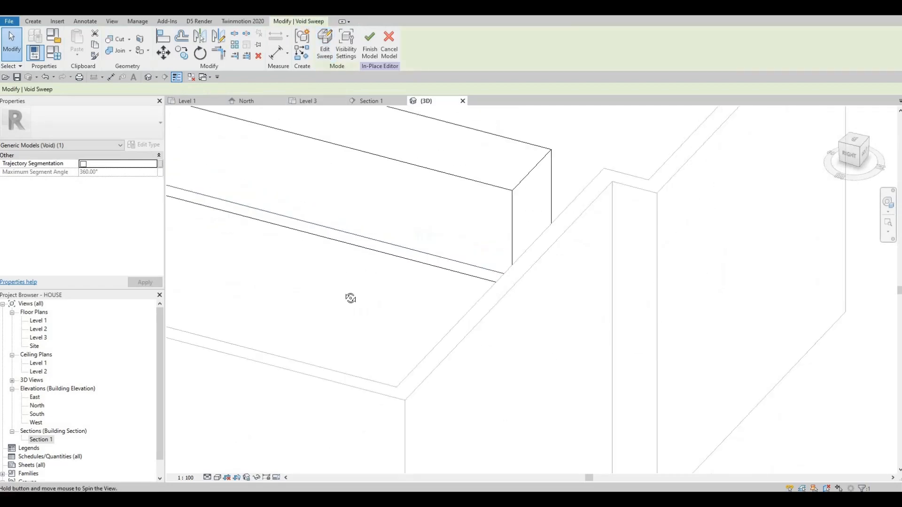
left_click(369, 47)
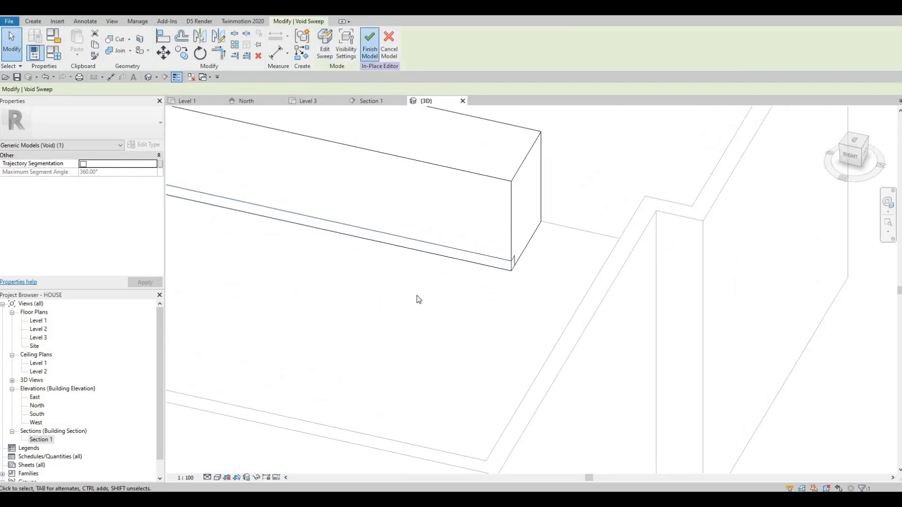
middle_click_drag(338, 318, 358, 278, "shift")
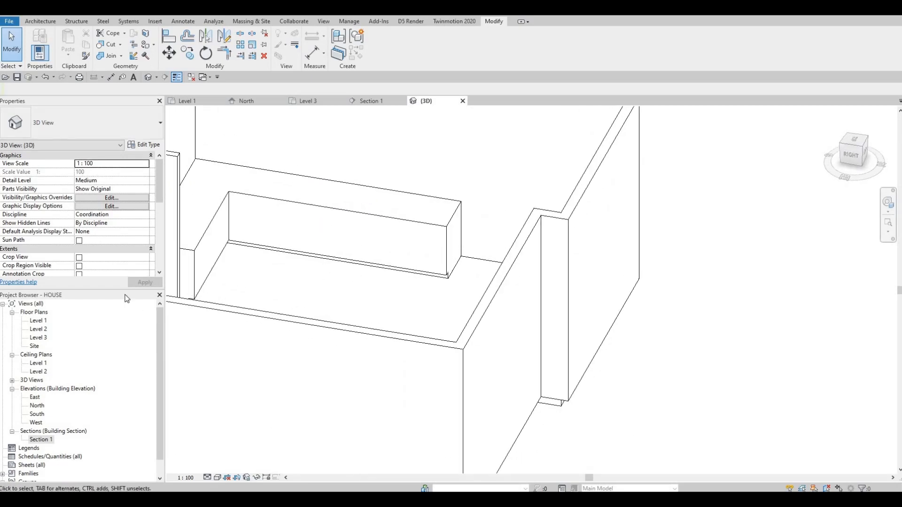
Step: Open the Level 1 floor plan and create a new in-place model in the Generic Models category
double_click(38, 322)
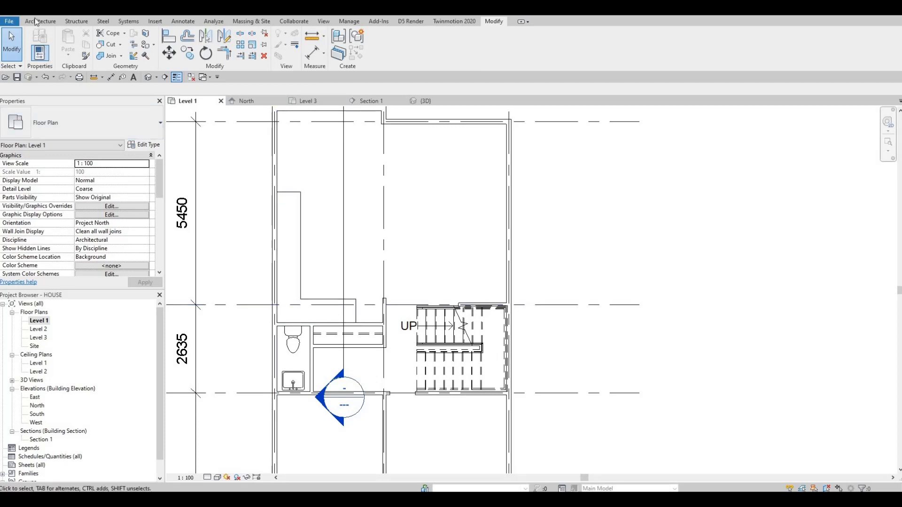
left_click(40, 21)
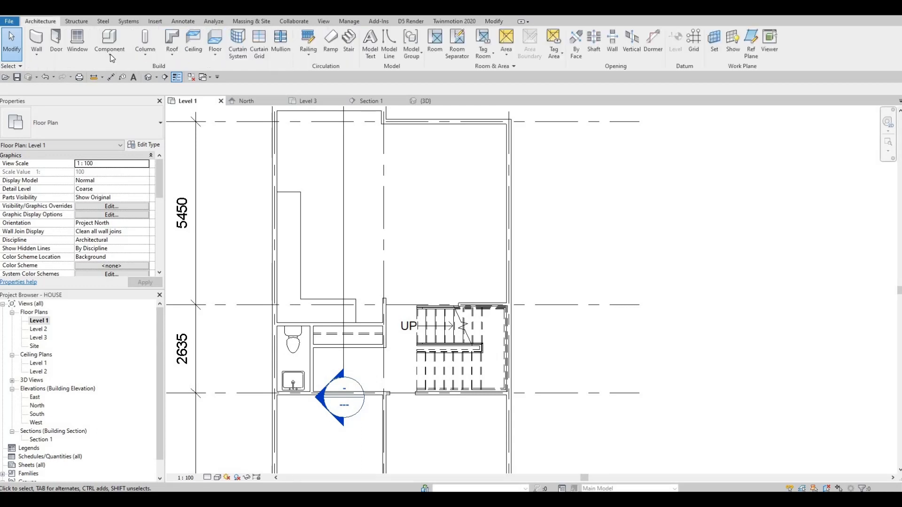
left_click(112, 56)
left_click(123, 92)
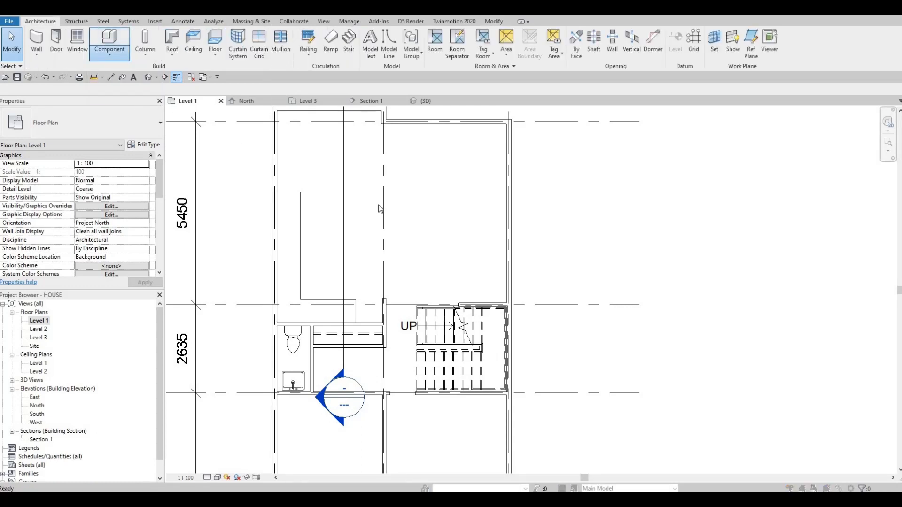
scroll(426, 250, "down", 2)
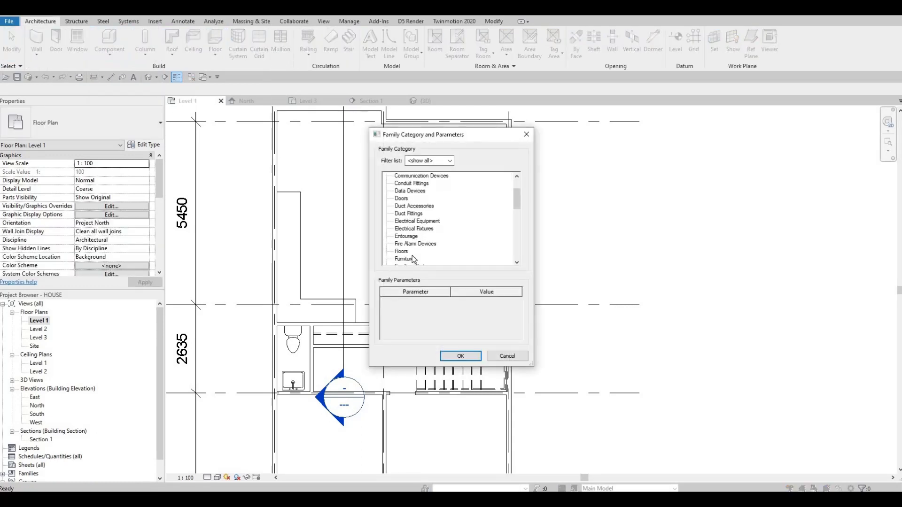
scroll(413, 259, "down", 2)
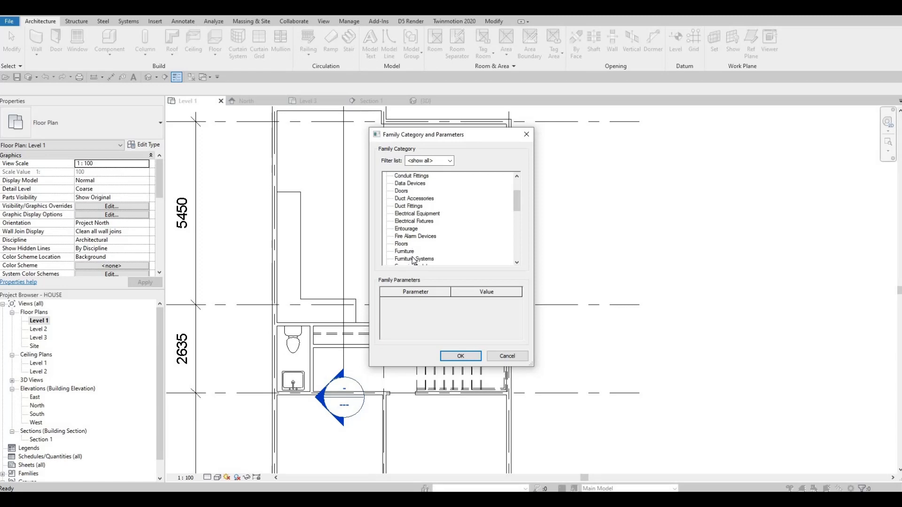
left_click(414, 259)
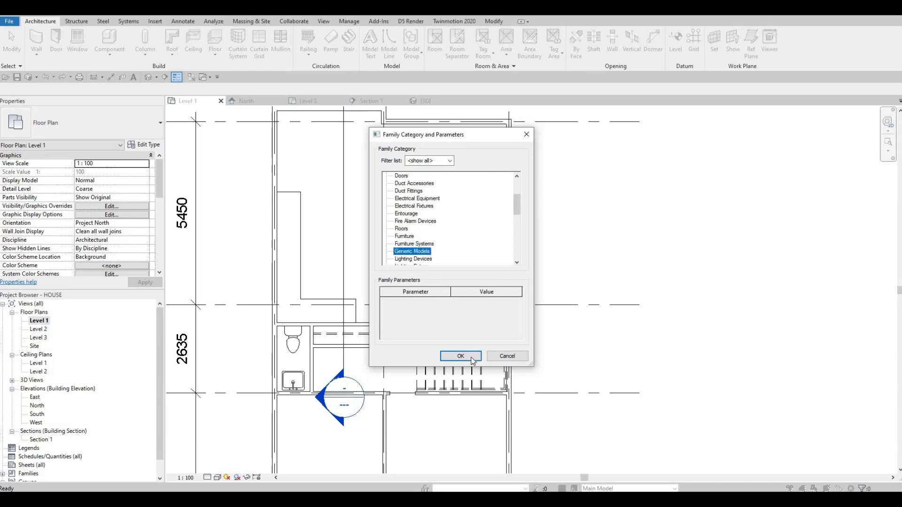
left_click(472, 360)
left_click(449, 271)
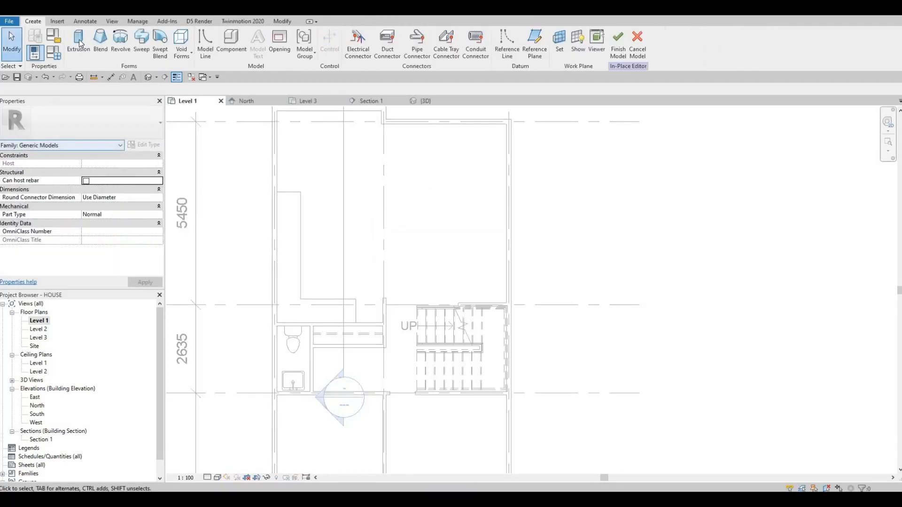
Step: Start a new extrusion in the in-place model and browse the project materials available for it
left_click(78, 42)
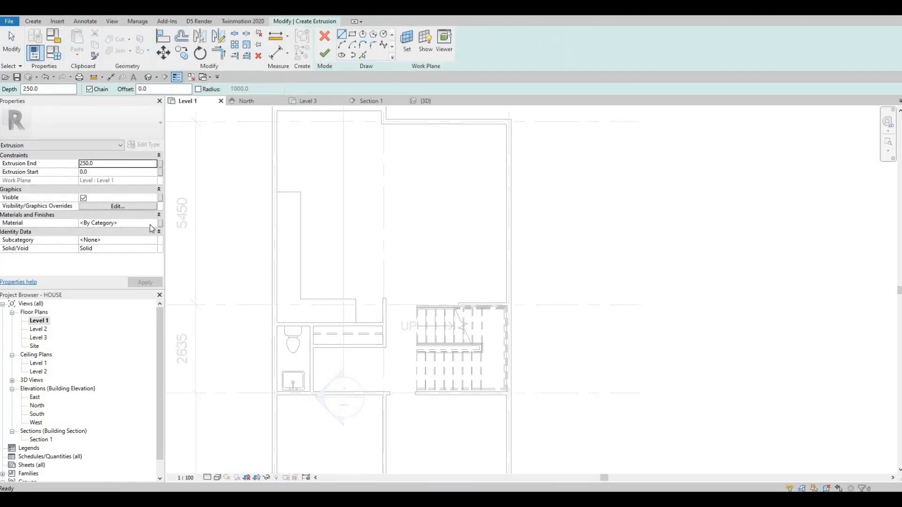
left_click(152, 223)
left_click(154, 224)
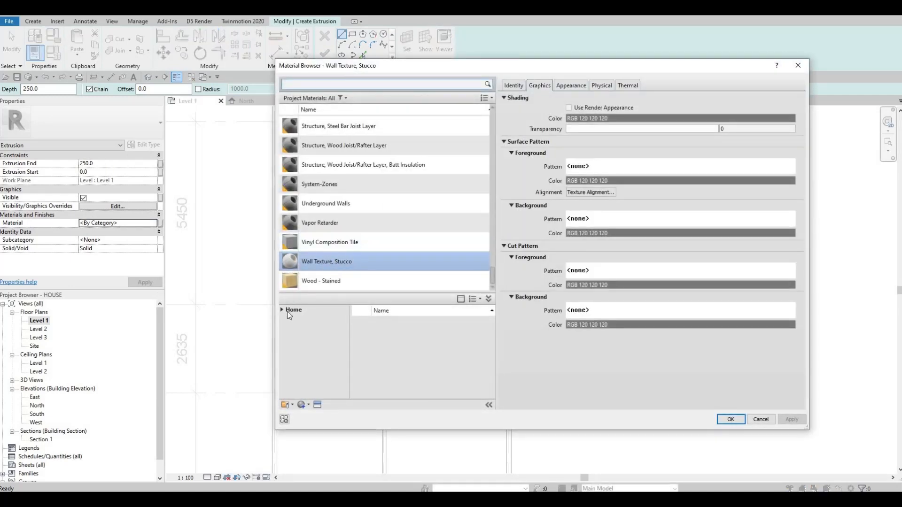
scroll(338, 229, "up", 2)
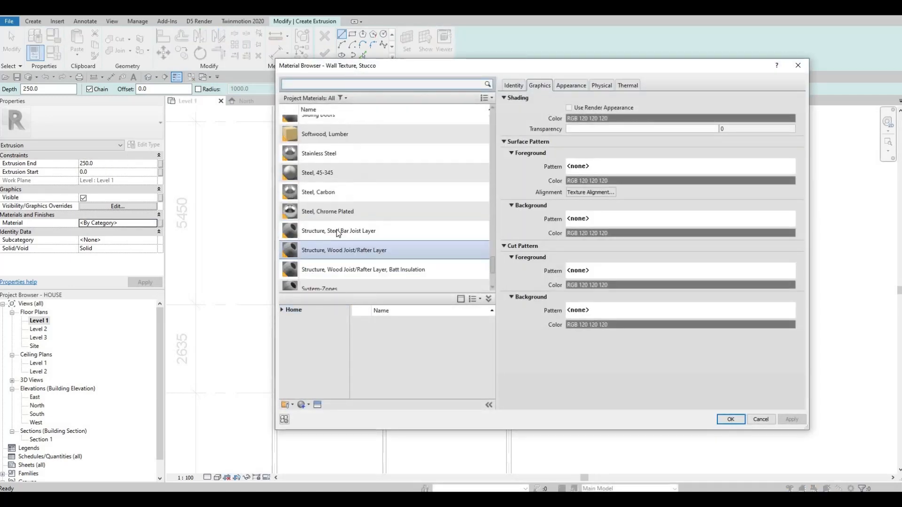
scroll(334, 244, "up", 10)
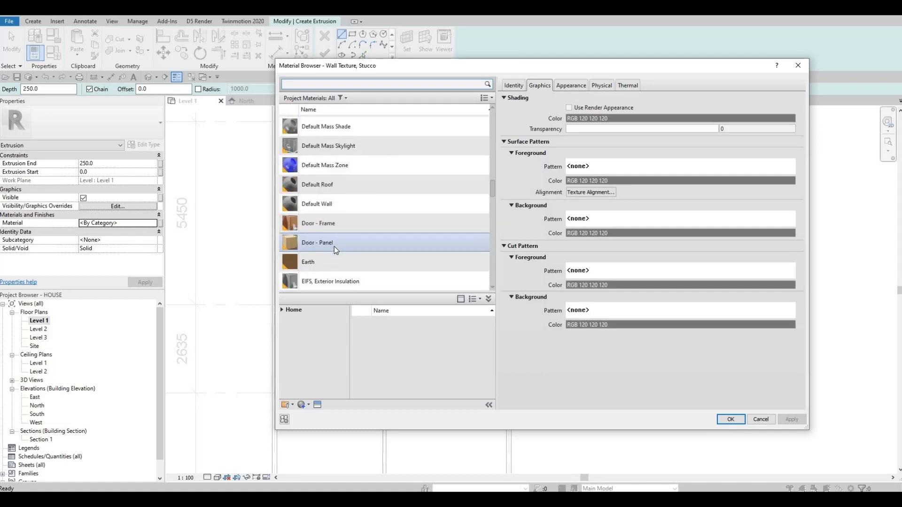
scroll(334, 246, "up", 10)
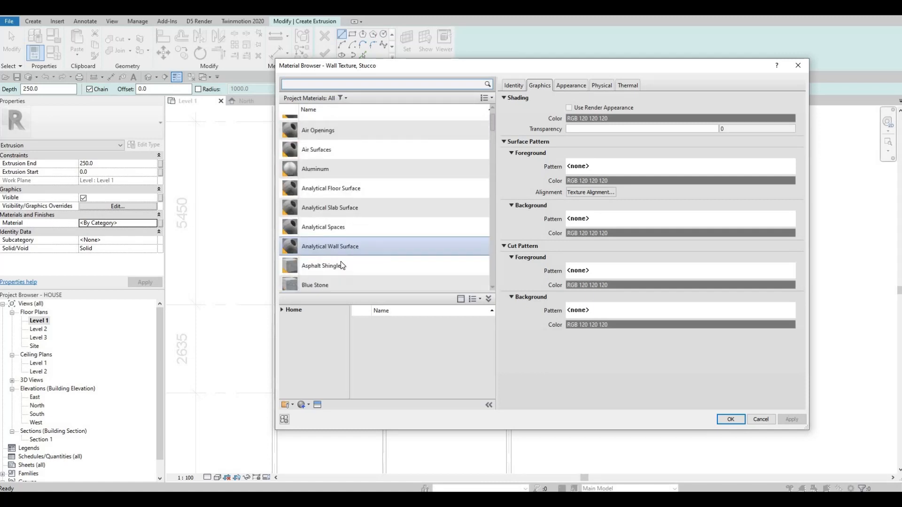
scroll(341, 265, "down", 6)
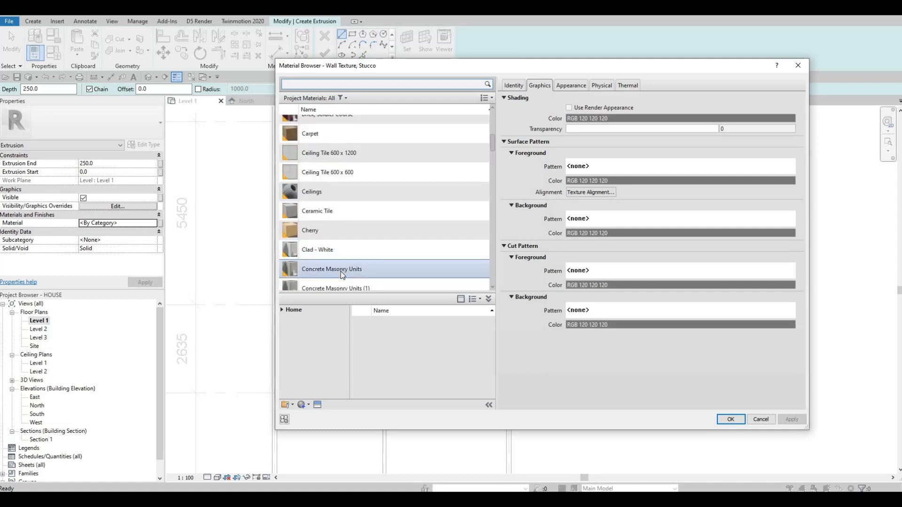
Step: Browse the AEC Materials library's Plaster category and locate Wall Texture, Stucco
left_click(281, 310)
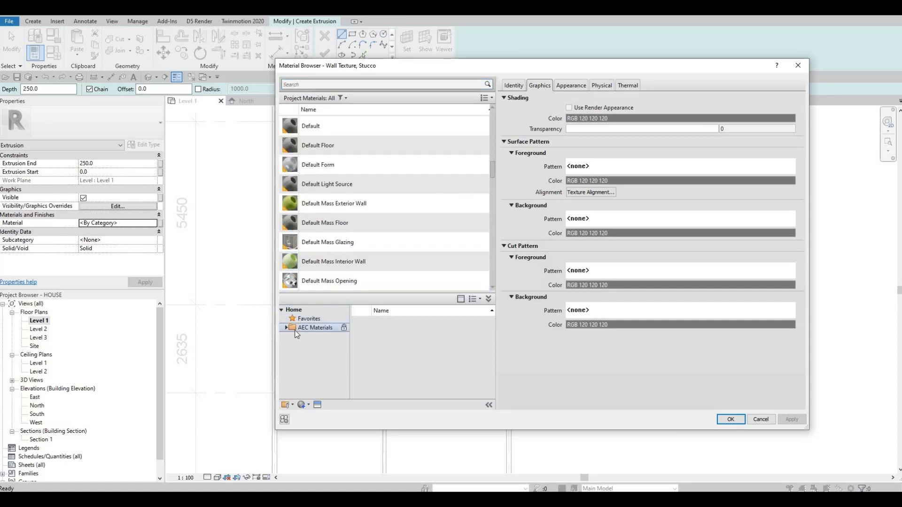
left_click(295, 330)
left_click(285, 328)
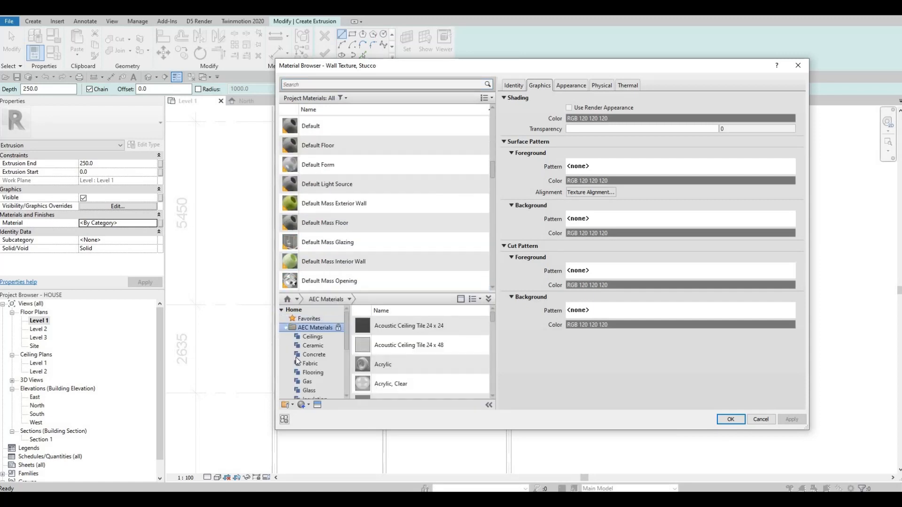
scroll(318, 376, "down", 3)
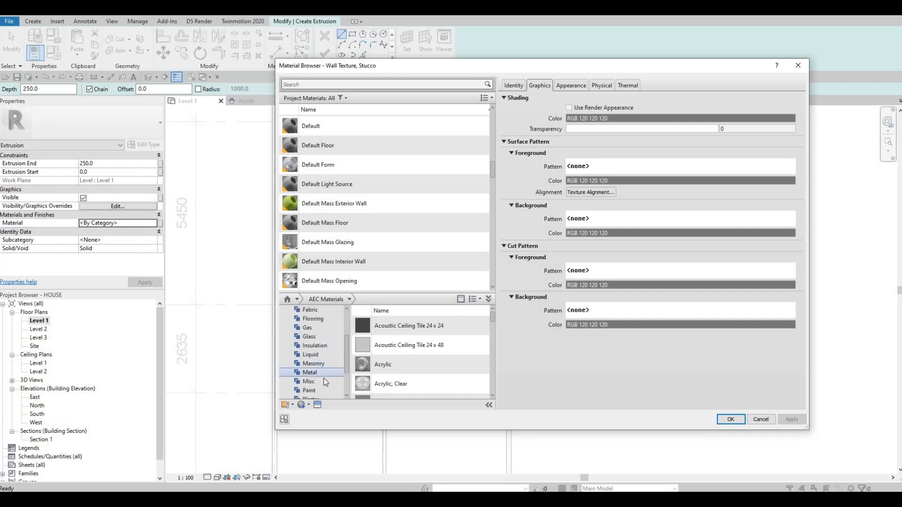
left_click(316, 375)
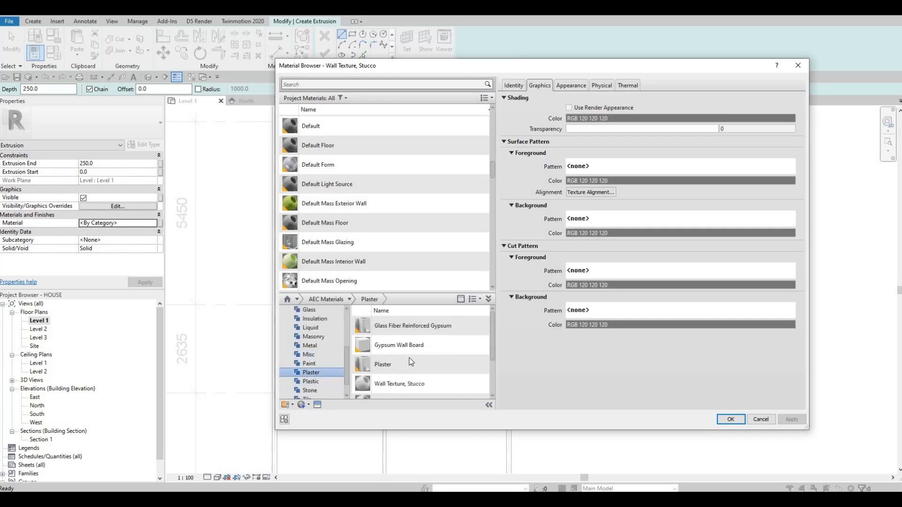
scroll(433, 376, "down", 2)
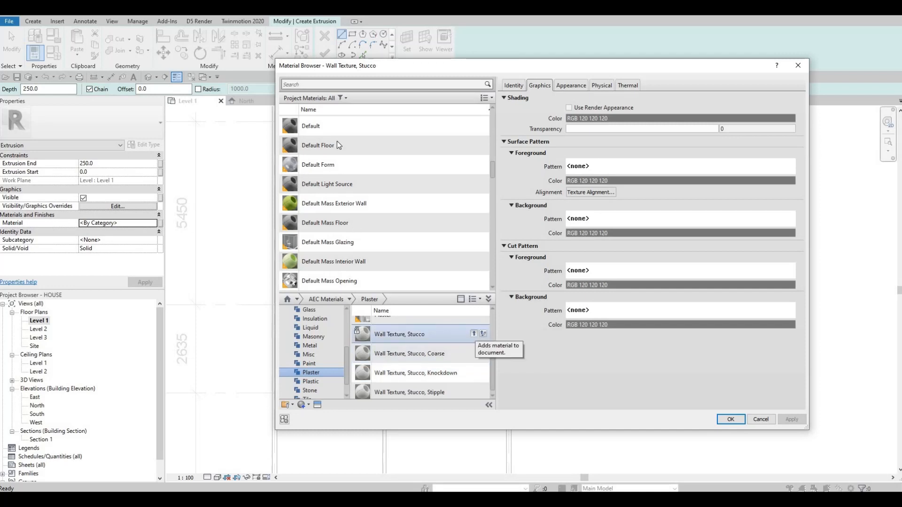
left_click(473, 333)
Step: Search the materials for "STUCC" to find the stucco wall texture and clear the search
left_click(324, 85)
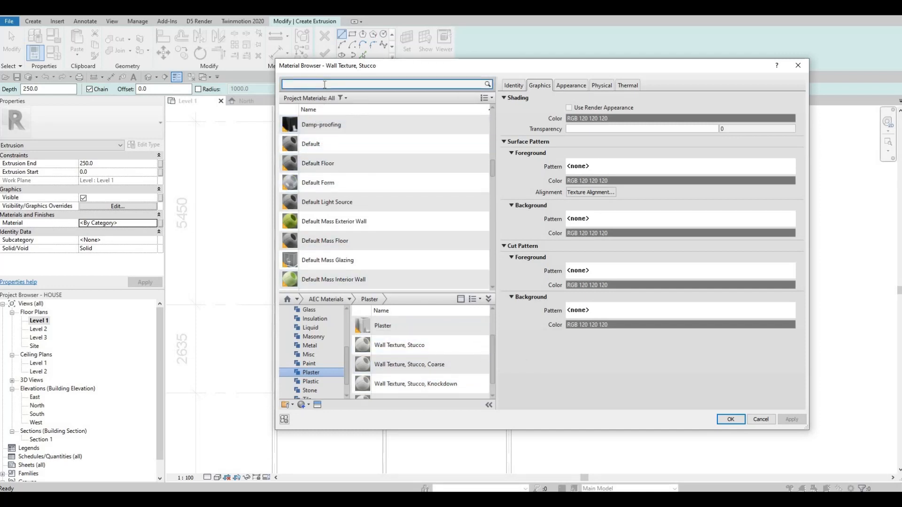
type("STUCC")
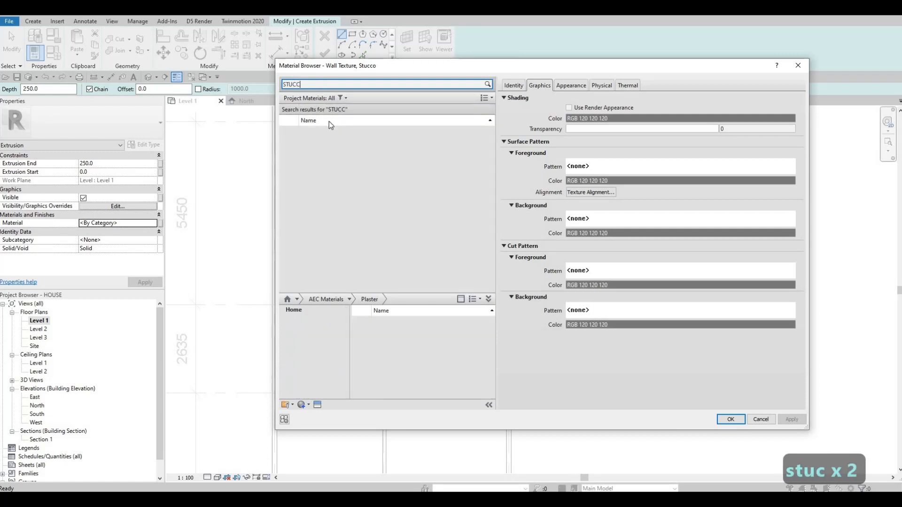
left_click(324, 136)
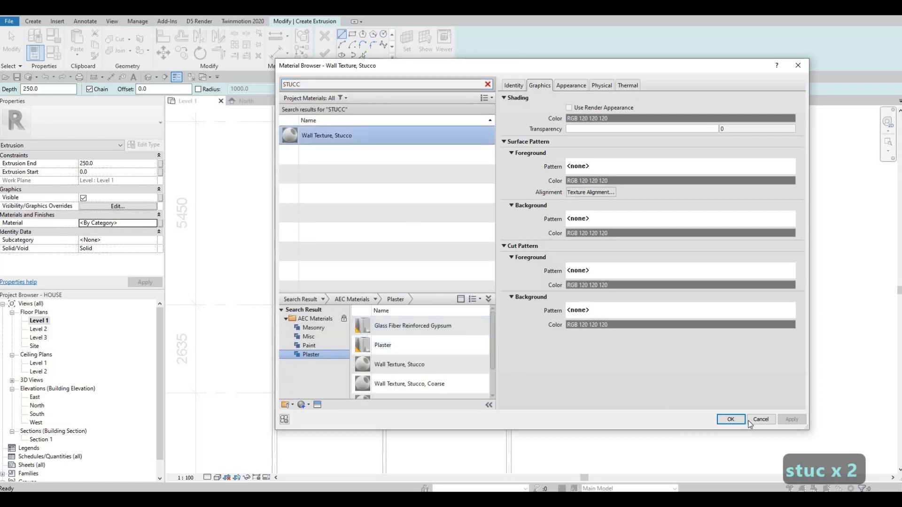
left_click(488, 84)
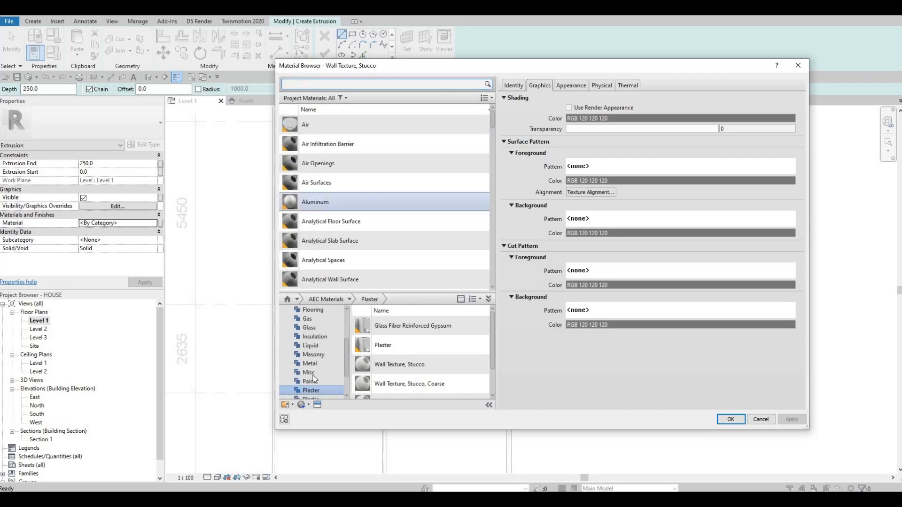
Step: Add Granite, Cut, Polished from the library's Stone category to the project and assign it to the extrusion
scroll(316, 379, "down", 1)
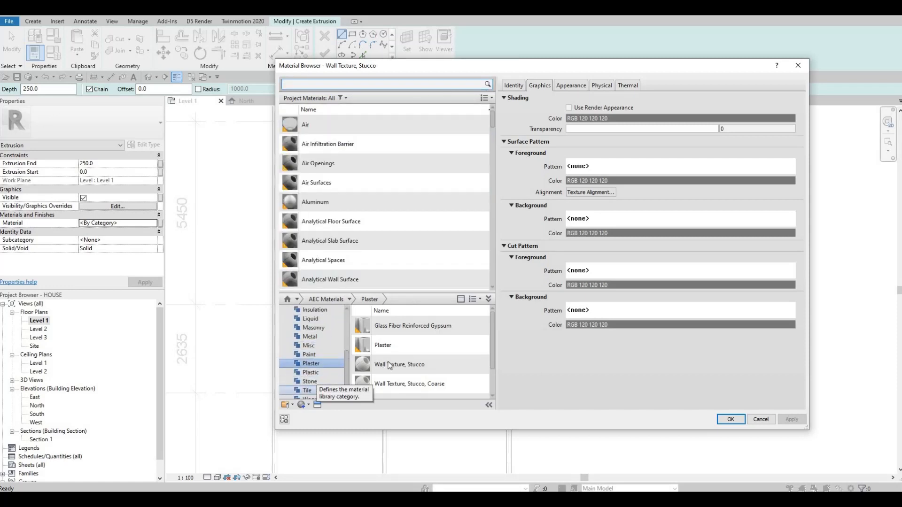
left_click(309, 381)
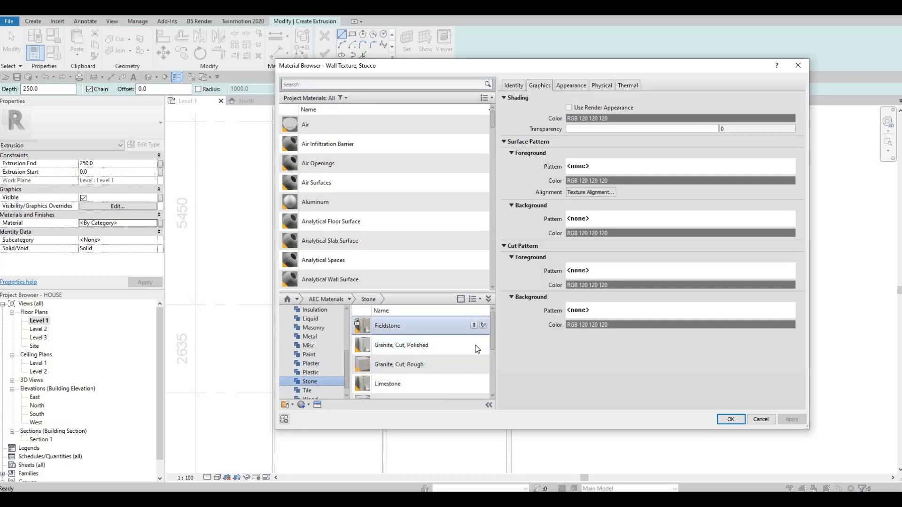
mouse_move(476, 346)
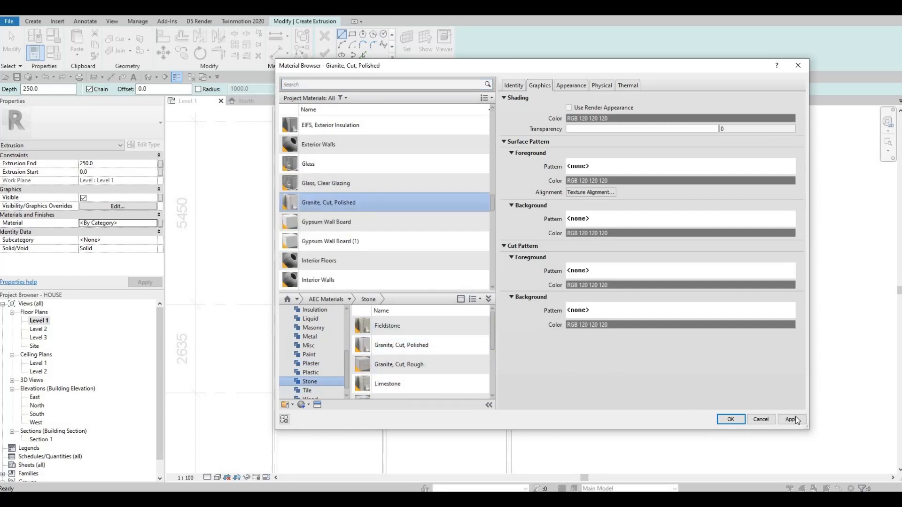
key("Return")
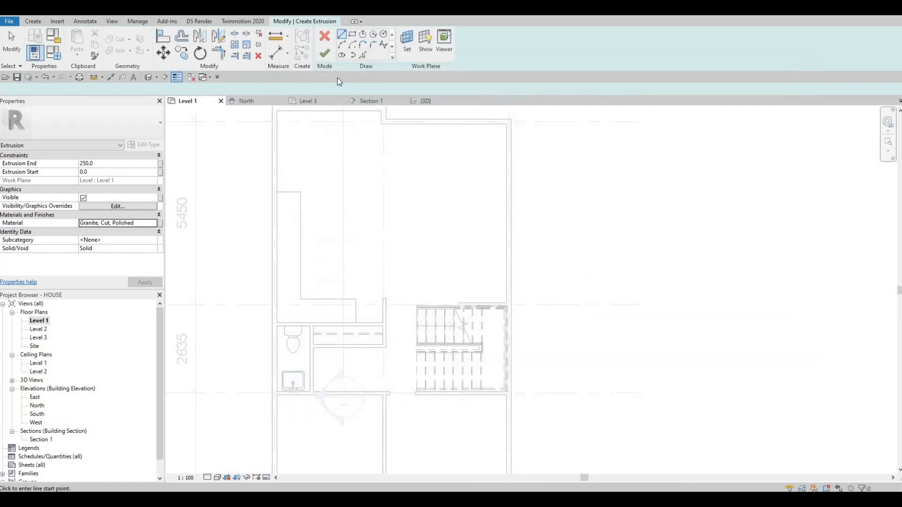
left_click(277, 192)
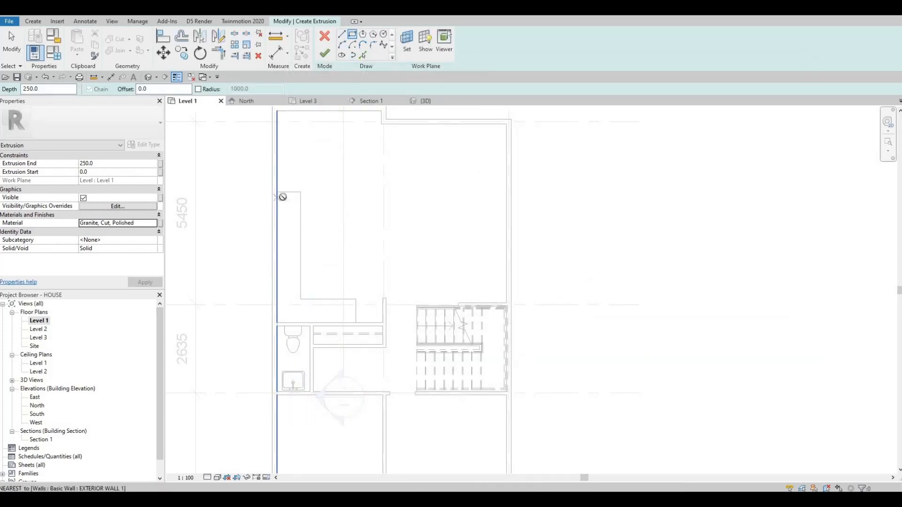
key("Escape")
key("Escape")
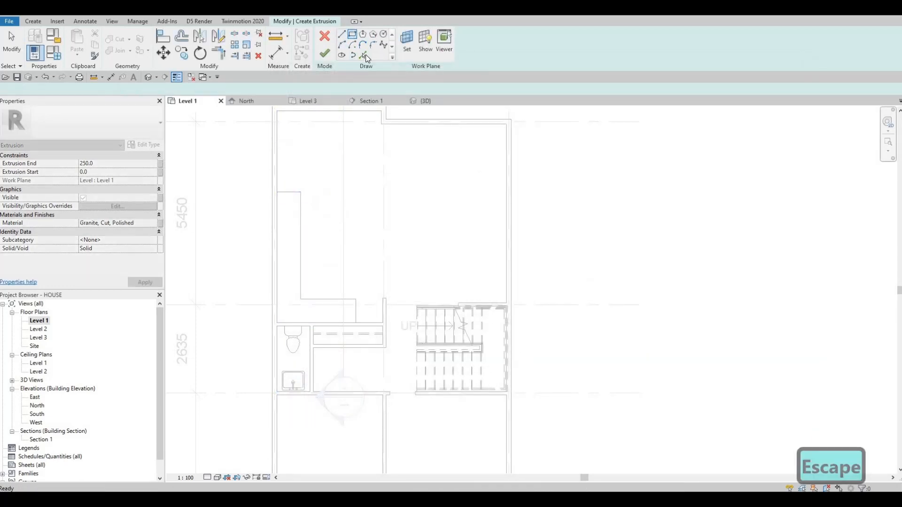
Step: Create the extrusion's sketch lines with Pick Lines from the L-shaped counter's exposed edges and the two adjoining wall faces
left_click(363, 55)
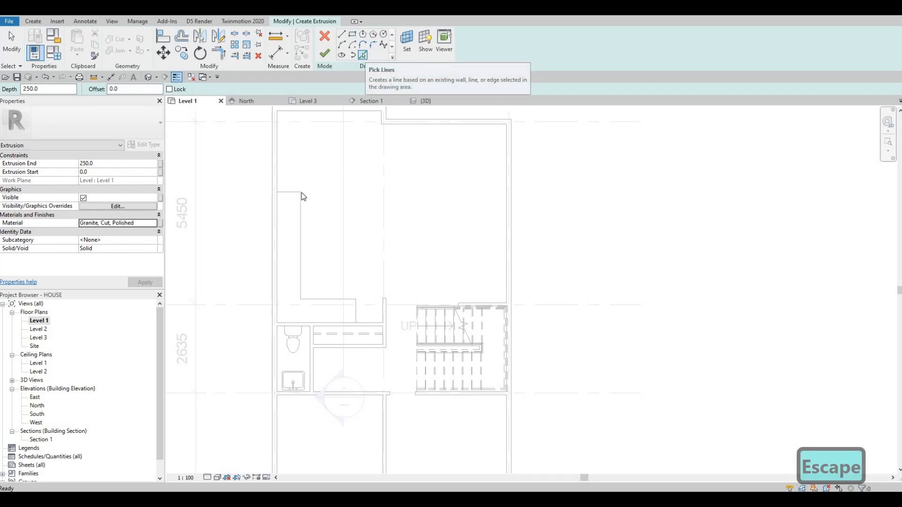
left_click(287, 193)
left_click(300, 238)
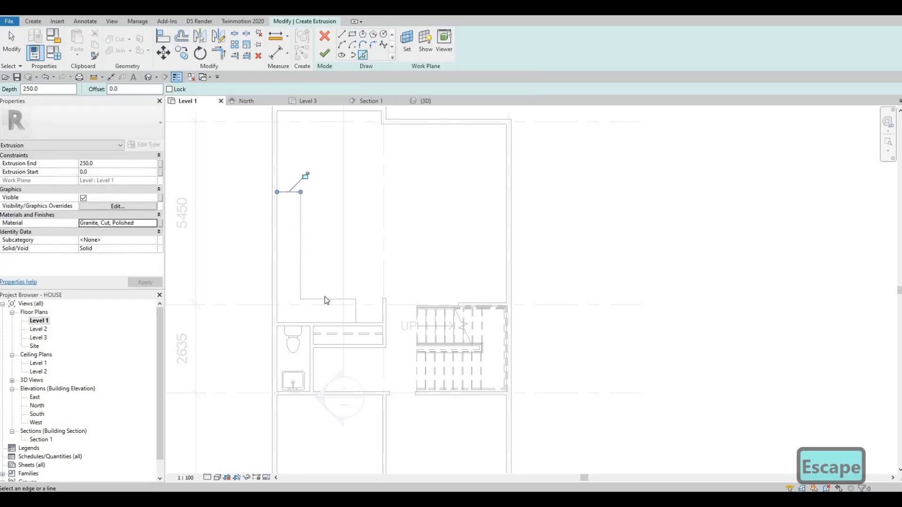
left_click(350, 310)
left_click(355, 310)
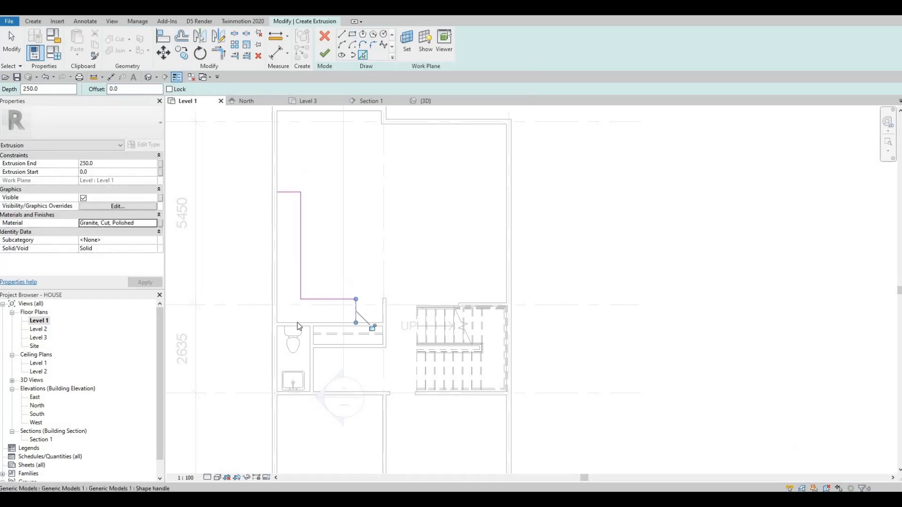
left_click(282, 322)
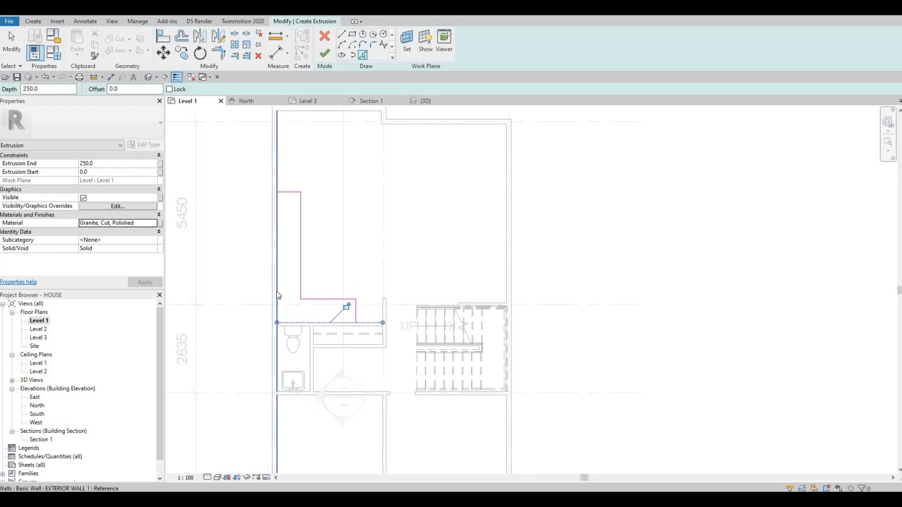
left_click(279, 245)
key("Escape")
key("Escape")
Step: Trim the two wall lines to the ends of the counter outline, closing the L-shaped loop, and finish the extrusion sketch
scroll(286, 252, "up", 2)
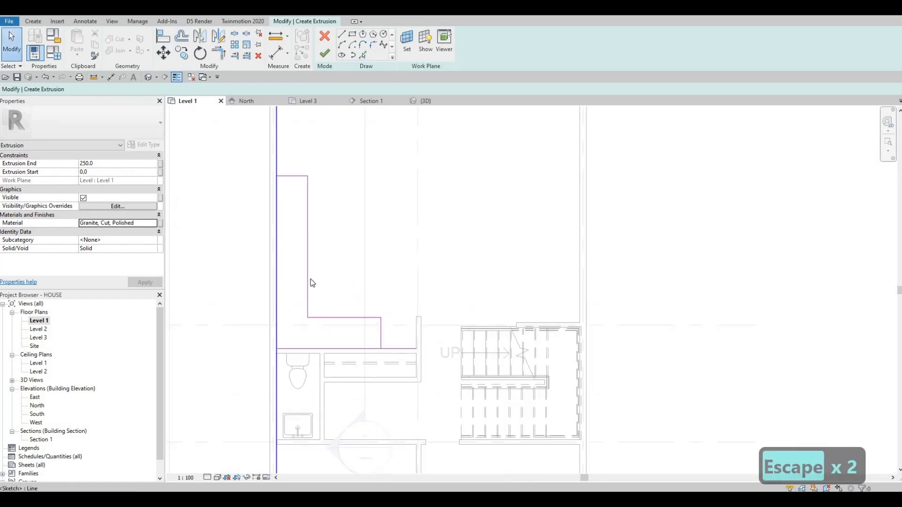
key("t")
key("r")
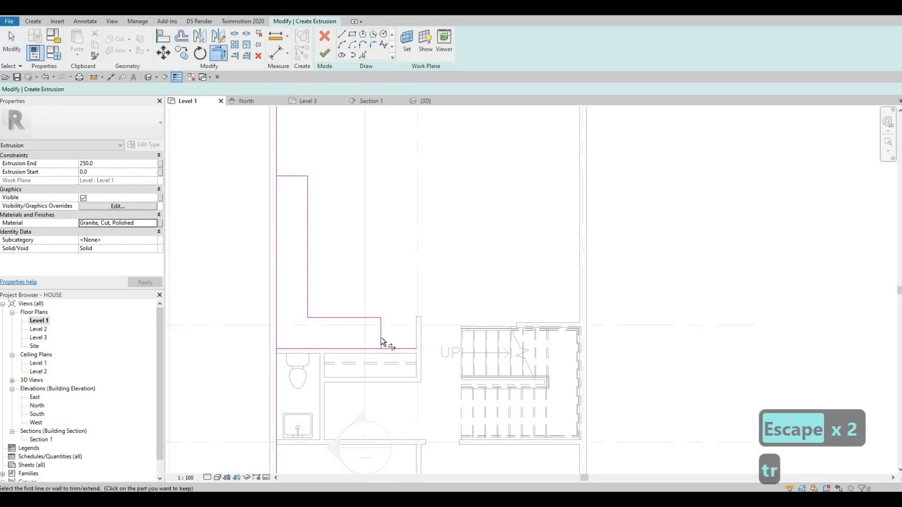
left_click(381, 337)
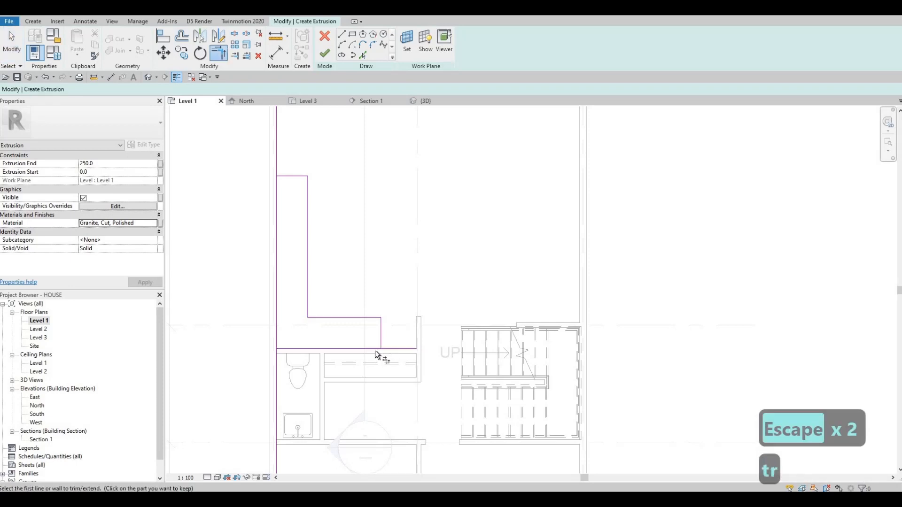
left_click(287, 351)
left_click(287, 181)
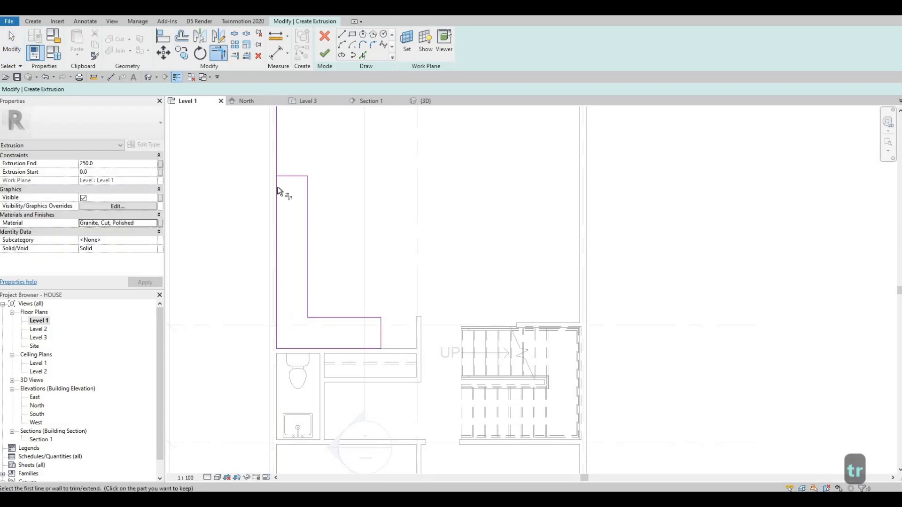
left_click(277, 187)
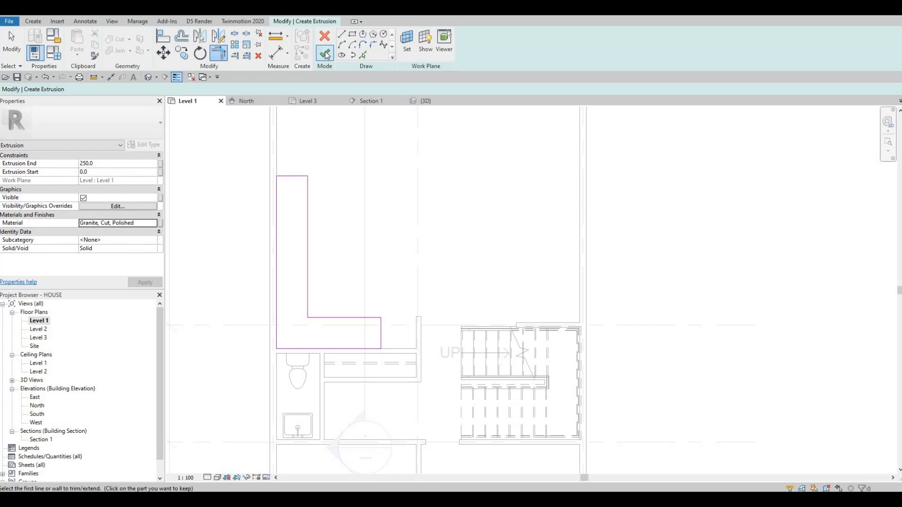
left_click(324, 54)
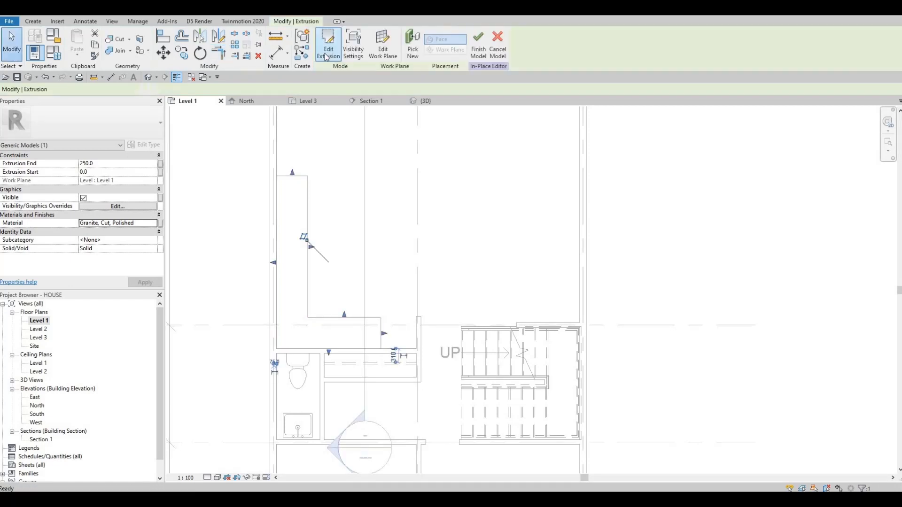
Step: In the 3D view, raise the granite extrusion's top face above the counter, then try raising its bottom face and cancel that change
left_click(307, 101)
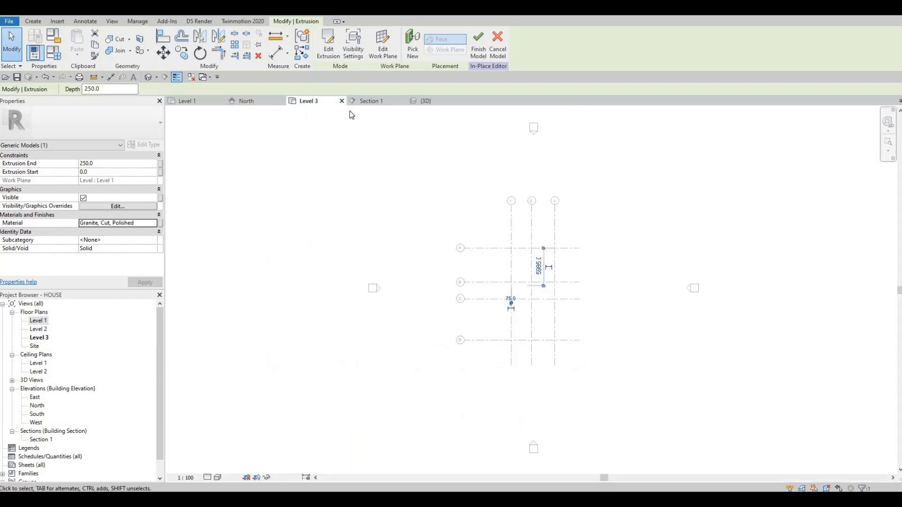
left_click(426, 101)
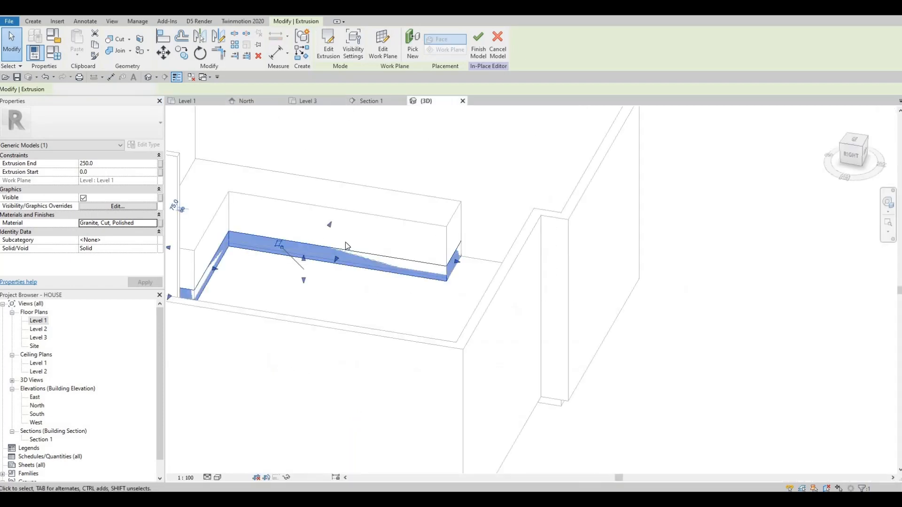
scroll(345, 241, "up", 2)
middle_click_drag(298, 249, 305, 240, "shift")
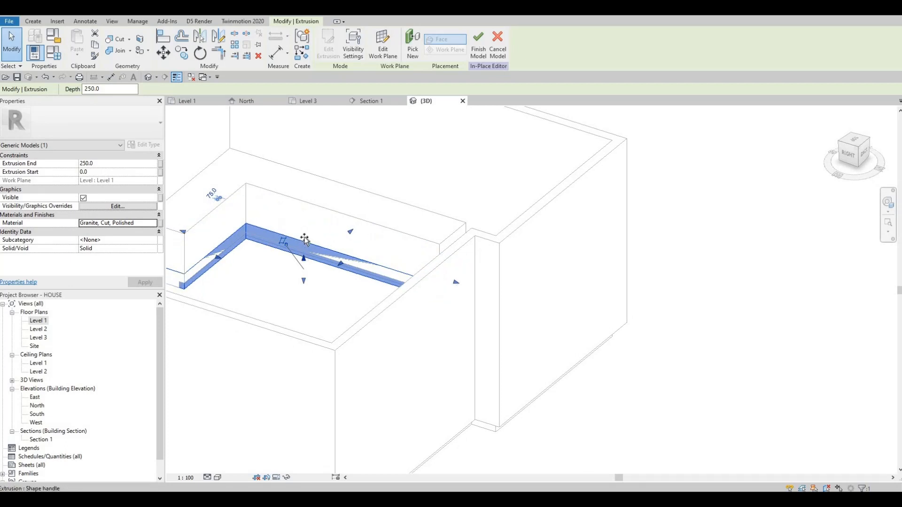
left_click_drag(304, 221, 302, 211)
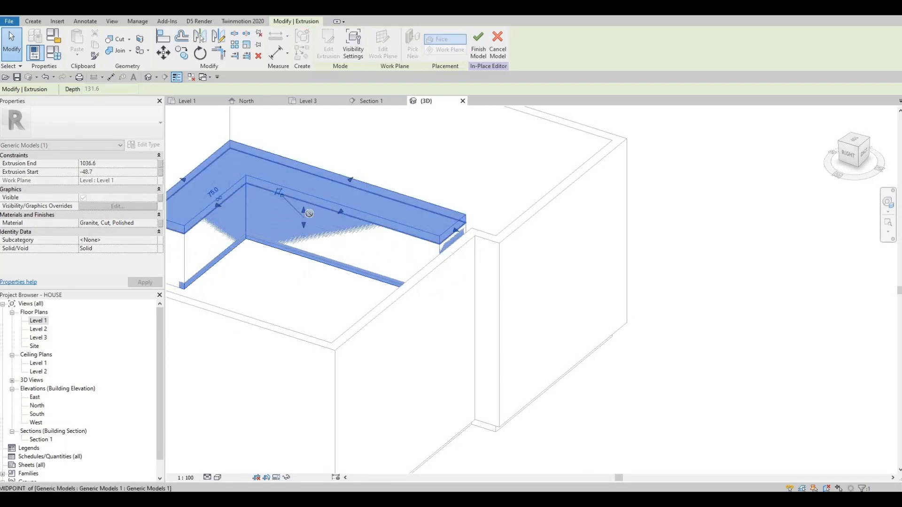
left_click_drag(306, 210, 423, 77)
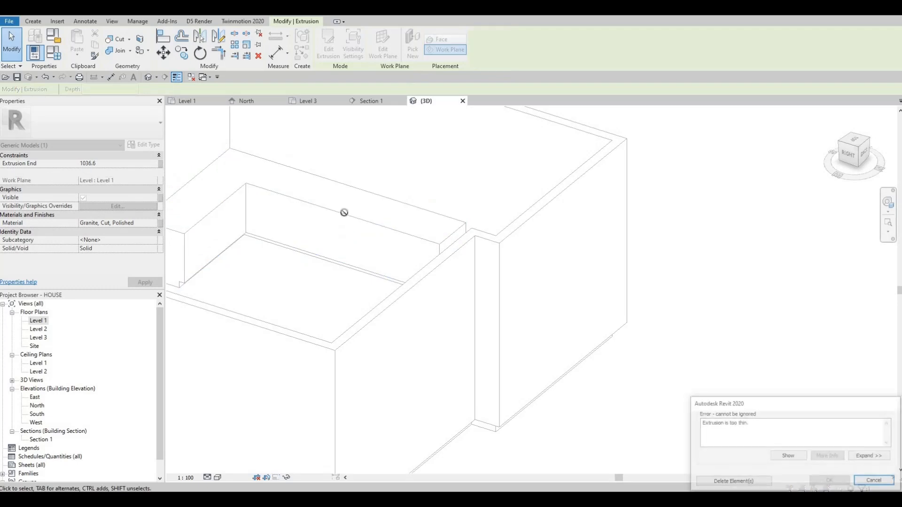
left_click(864, 482)
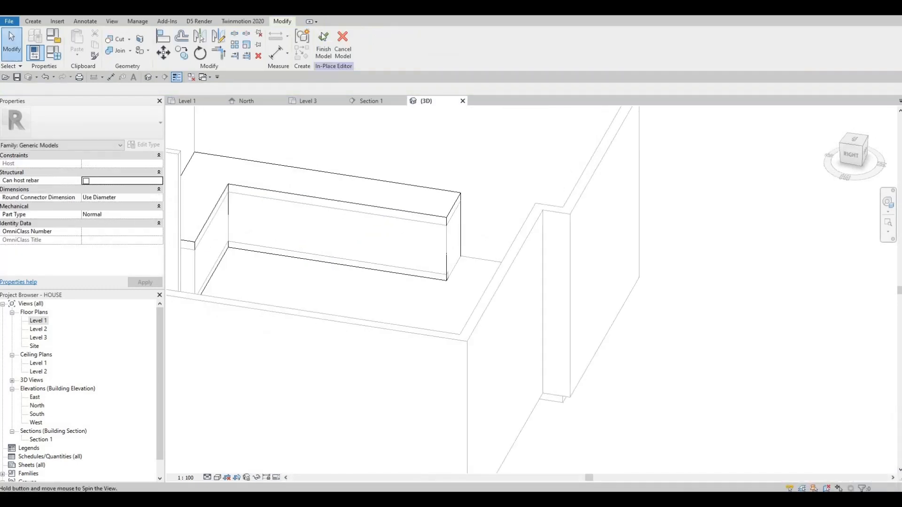
Step: Finish the in-place model and raise the granite extrusion's bottom face to about the top of the L-shaped counter
left_click(330, 245)
left_click_drag(303, 284, 306, 221)
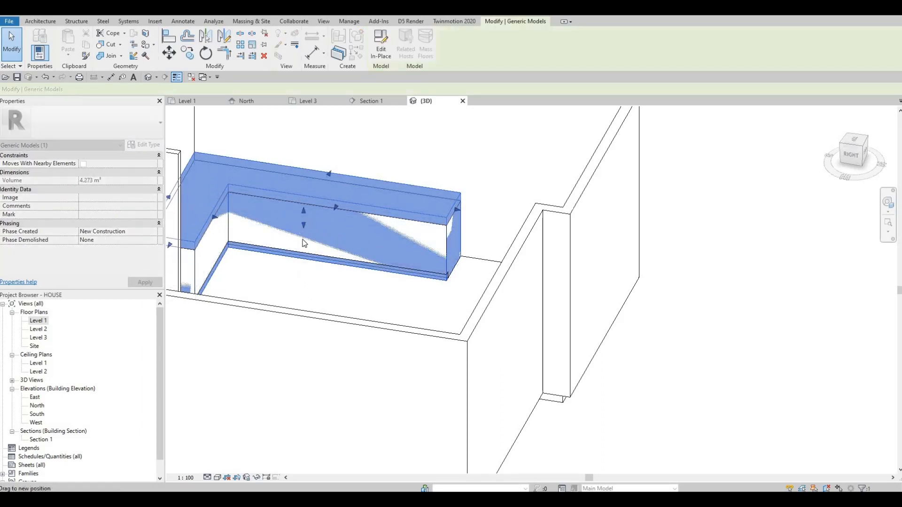
middle_click_drag(242, 215, 303, 275, "shift")
scroll(242, 246, "up", 2)
scroll(333, 263, "up", 1)
scroll(332, 278, "up", 1)
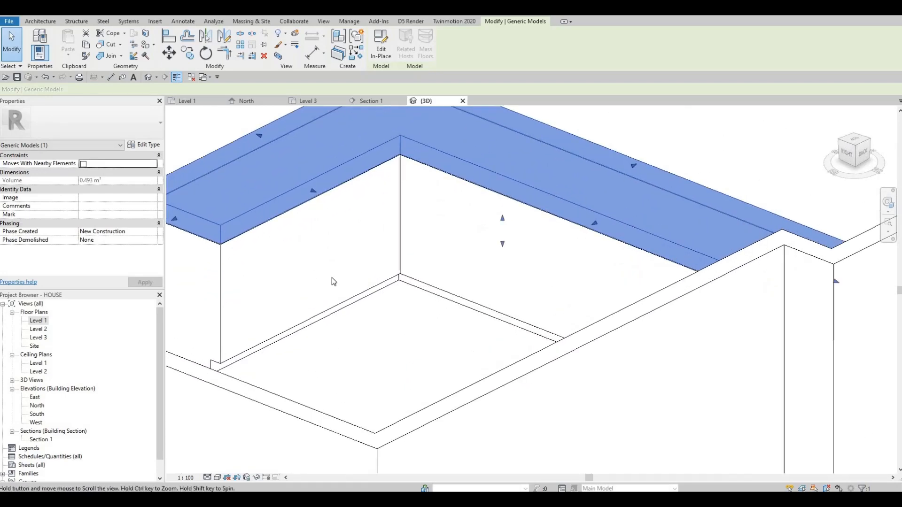
Step: Stretch the countertop's top face upward and raise its bottom face to leave a small gap above the counter
scroll(338, 278, "down", 1)
middle_click_drag(440, 255, 417, 274)
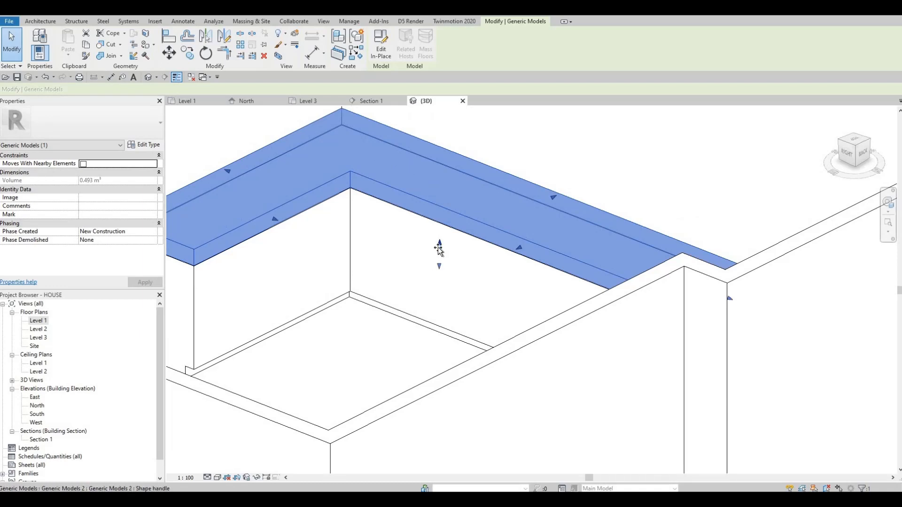
left_click_drag(439, 244, 438, 226)
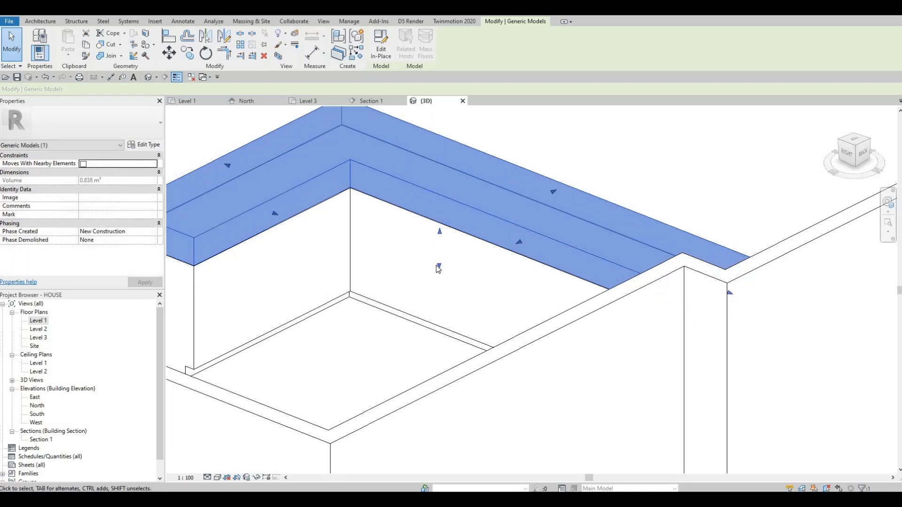
left_click_drag(440, 268, 438, 249)
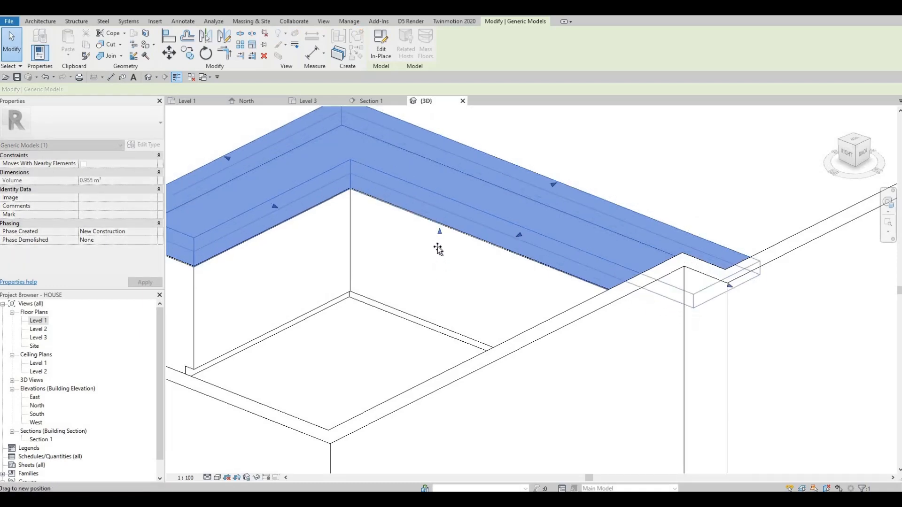
key("Escape")
middle_click_drag(331, 251, 388, 244)
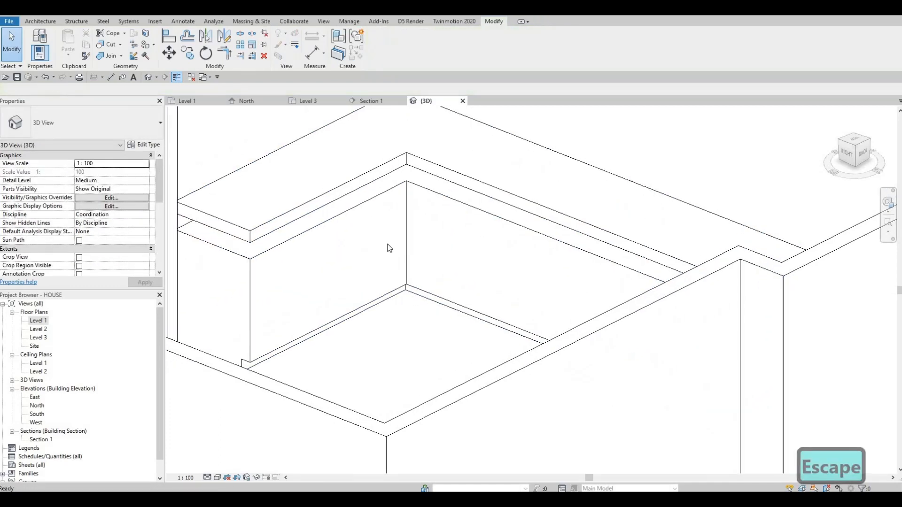
Step: Align the underside of the granite countertop with the top face of the L-shaped counter and leave the Align tool
key("a")
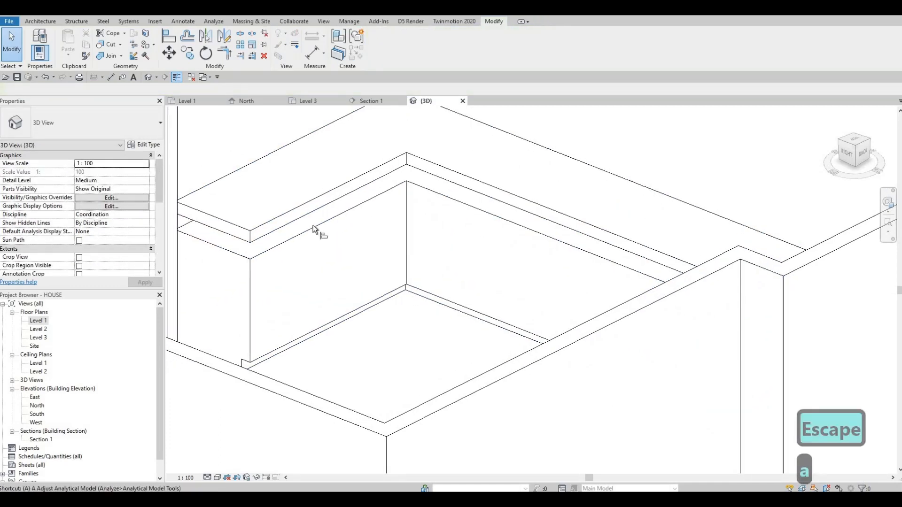
key("l")
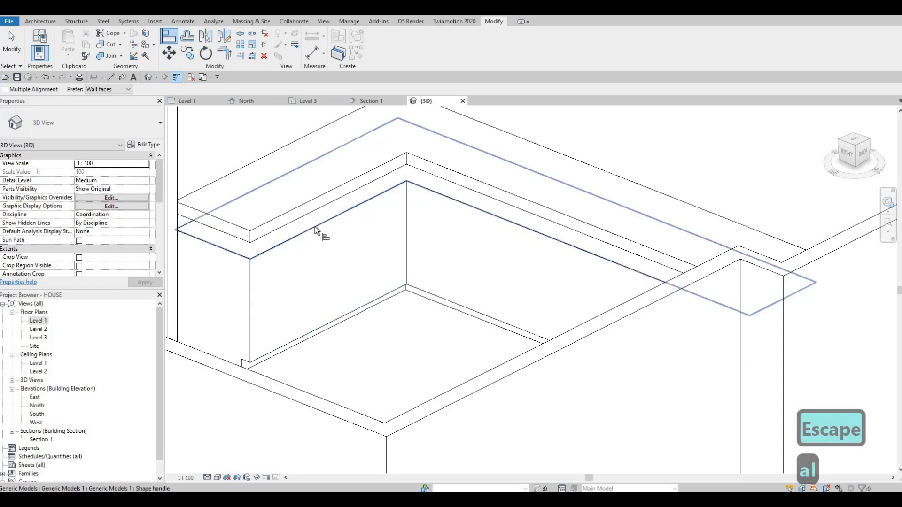
left_click(285, 224)
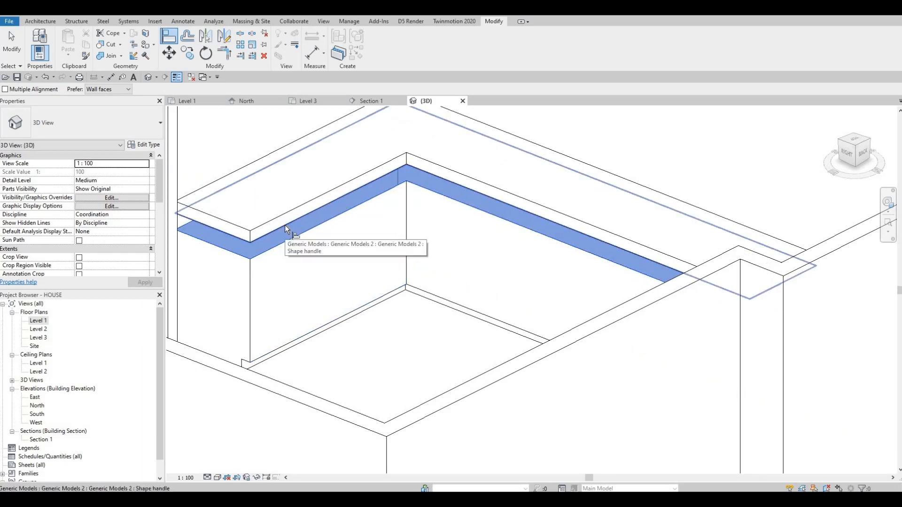
left_click(285, 225)
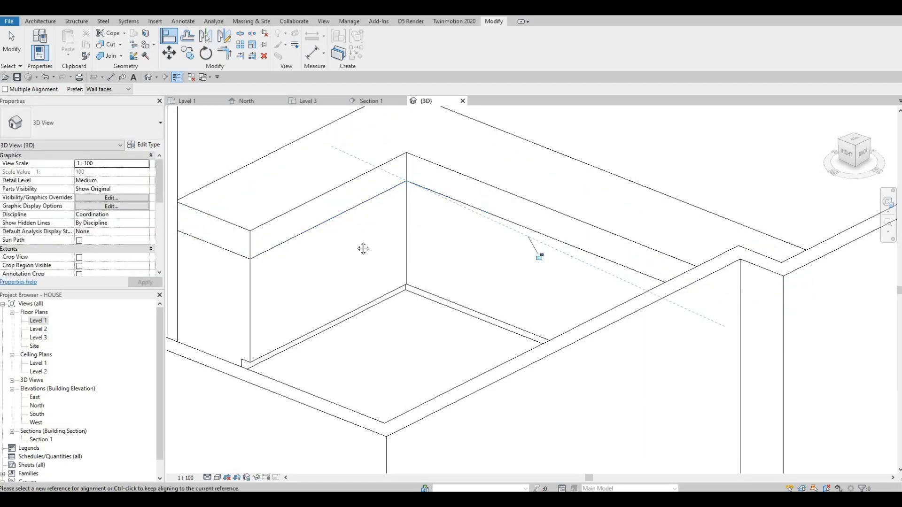
middle_click_drag(365, 277, 338, 361)
middle_click_drag(394, 308, 330, 312, "shift")
key("Escape")
scroll(329, 310, "up", 2)
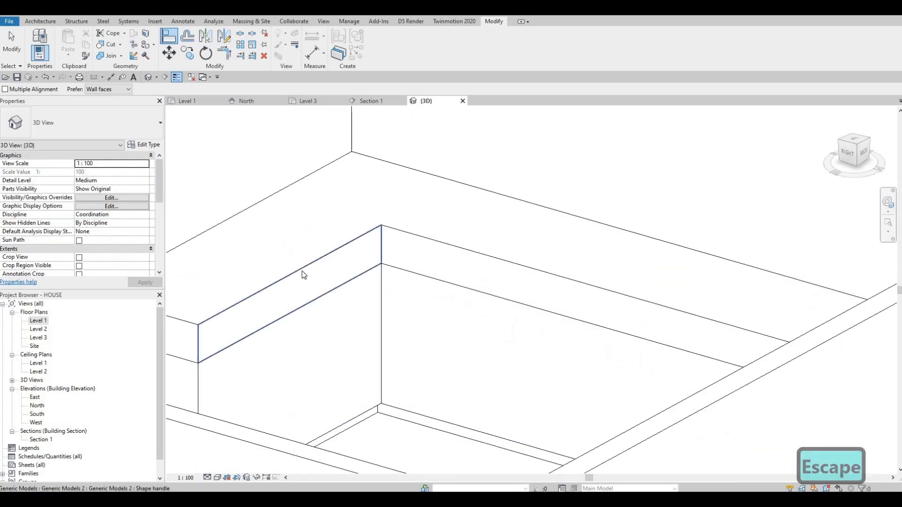
key("Escape")
Step: Lower the granite countertop's top face so that it becomes a thin slab on the counter
left_click(605, 280)
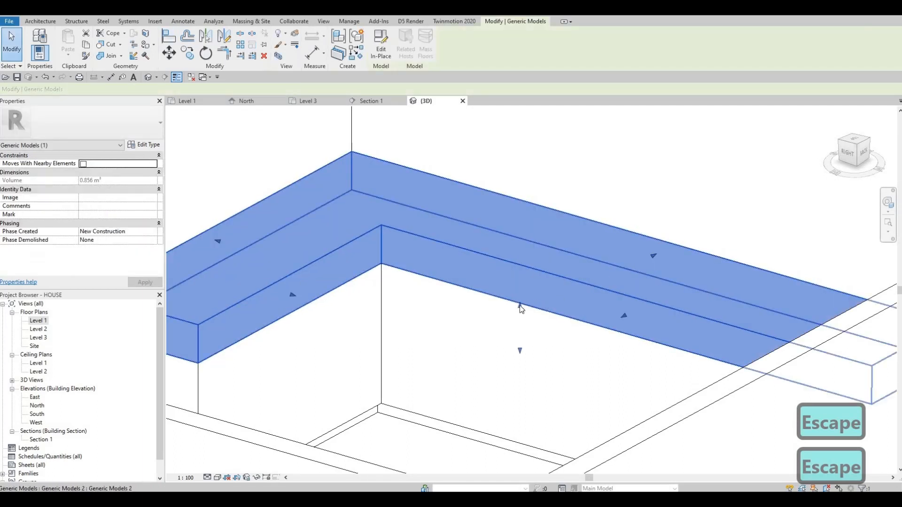
left_click_drag(519, 305, 526, 337)
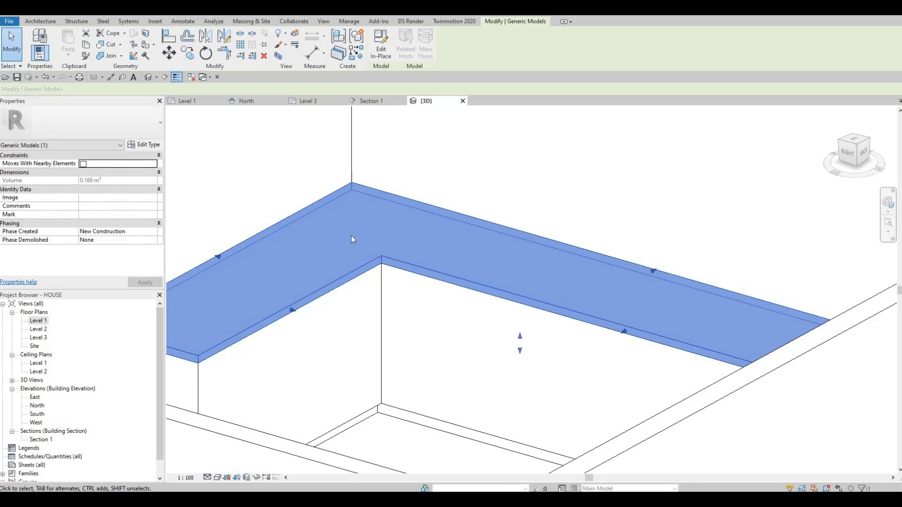
scroll(351, 236, "down", 3)
middle_click_drag(351, 236, 452, 270, "shift")
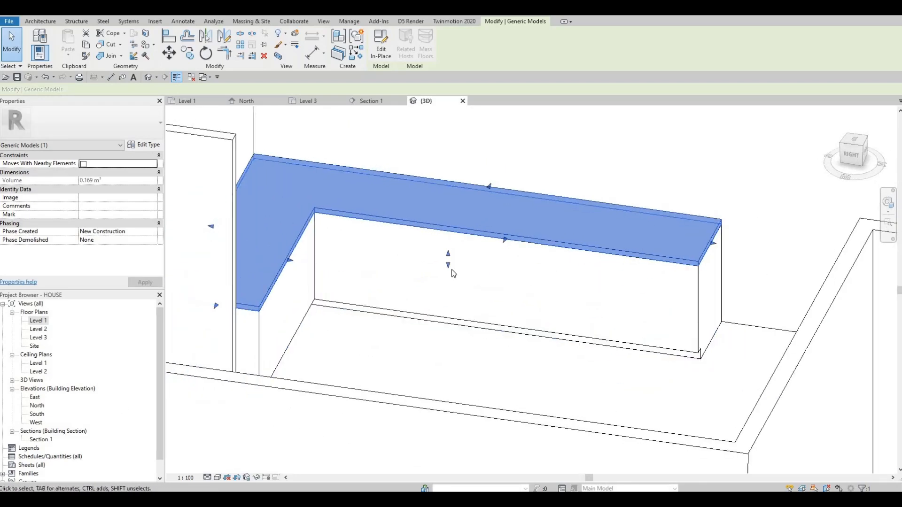
scroll(452, 269, "up", 3)
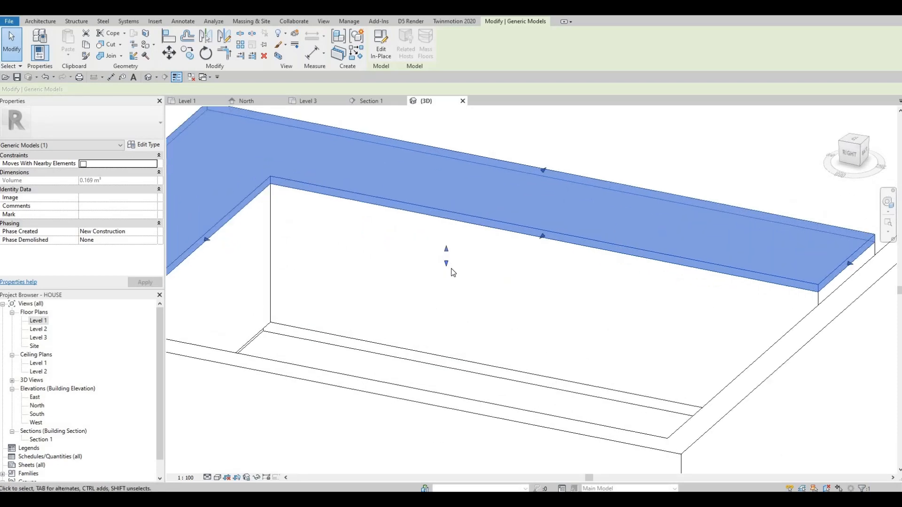
middle_click_drag(381, 282, 371, 277, "shift")
scroll(371, 277, "down", 5)
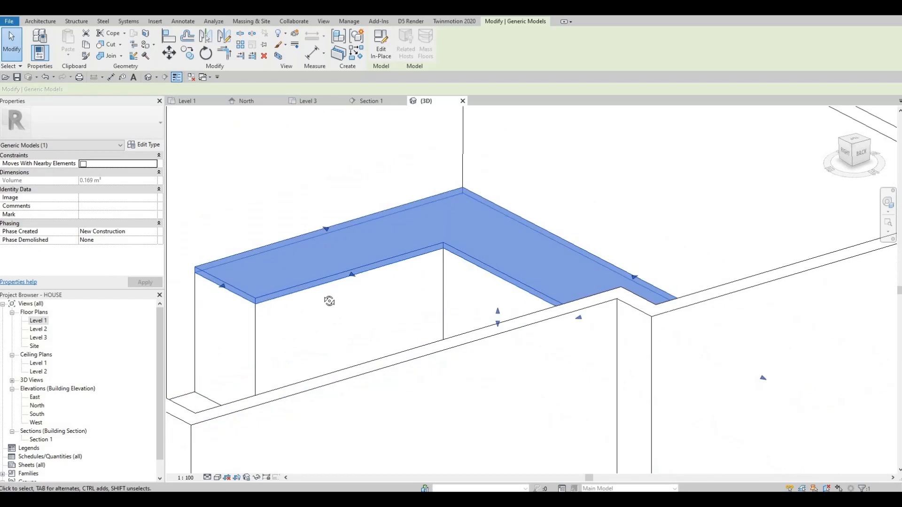
middle_click_drag(376, 312, 405, 258, "shift")
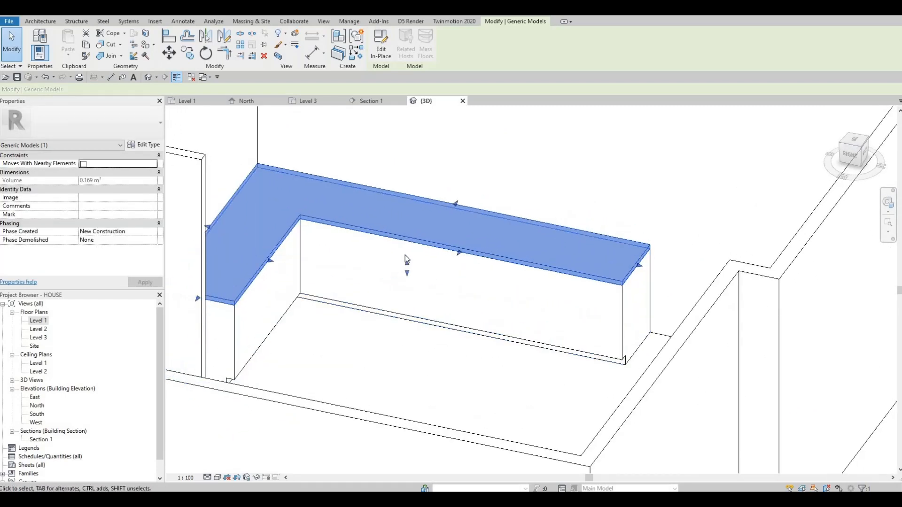
Step: Fine-tune the height of the countertop slab's top face to adjust its thickness, and deselect it
scroll(406, 275, "up", 3)
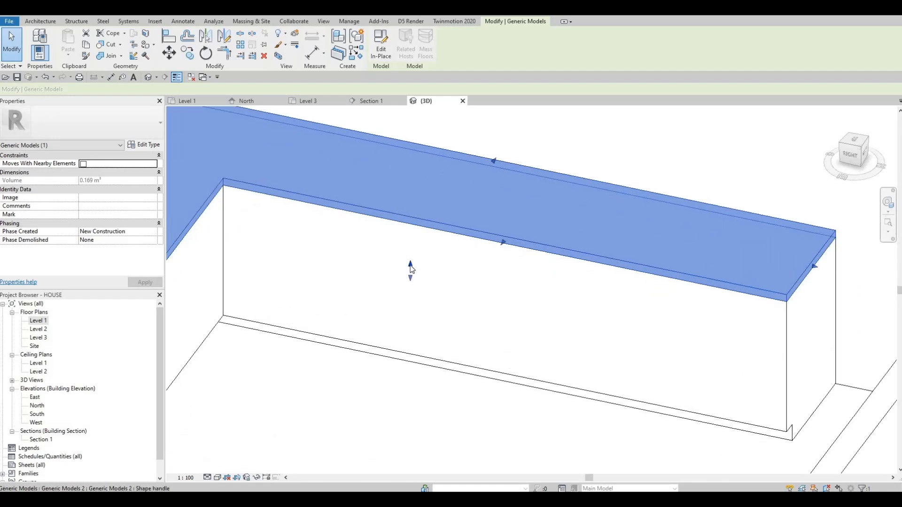
left_click_drag(410, 271, 411, 275)
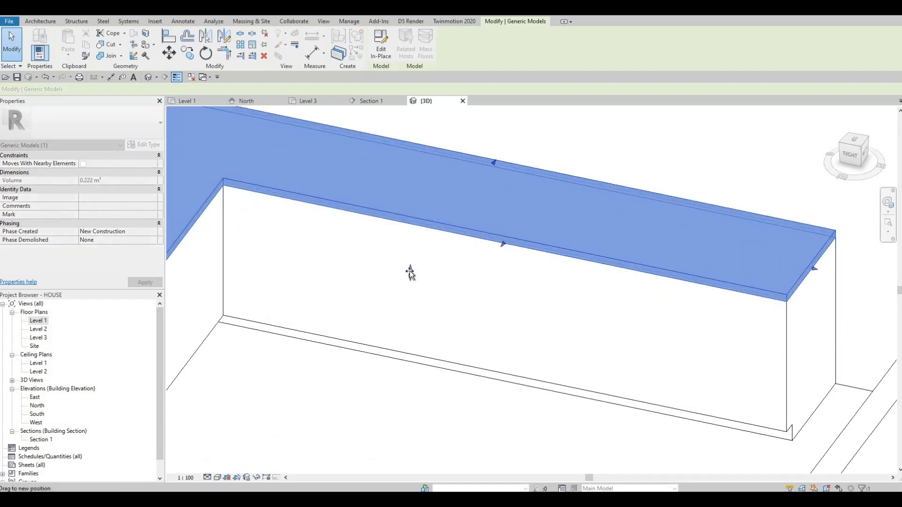
left_click_drag(502, 289, 412, 274)
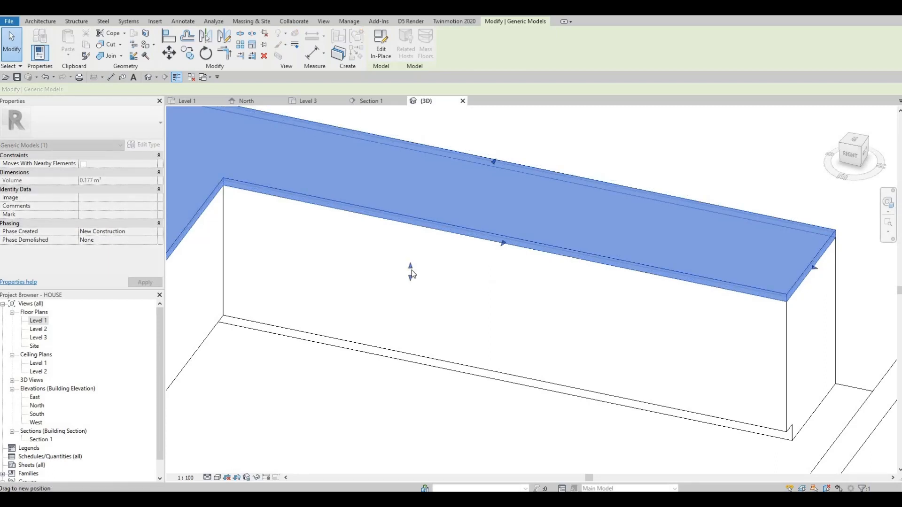
key("Escape")
Step: Switch from the 3D view to the Level 1 floor plan
middle_click_drag(481, 298, 441, 294, "shift")
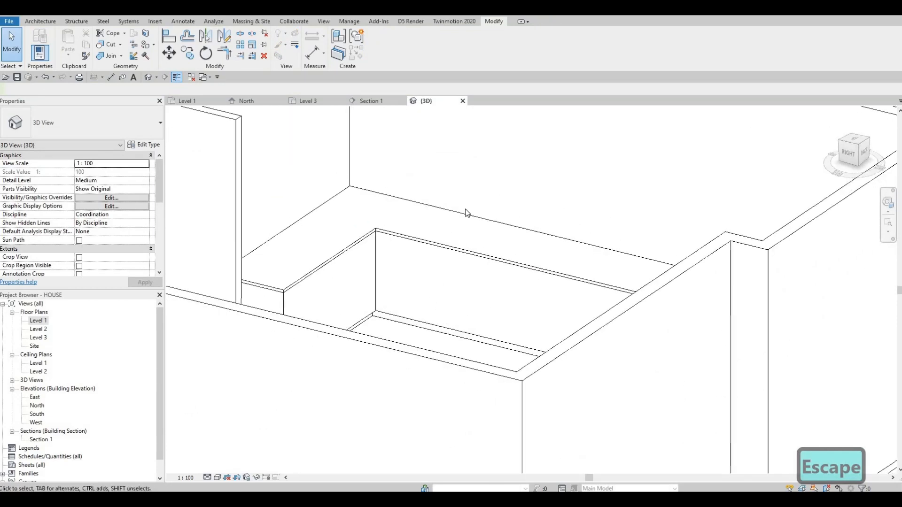
scroll(465, 211, "down", 2)
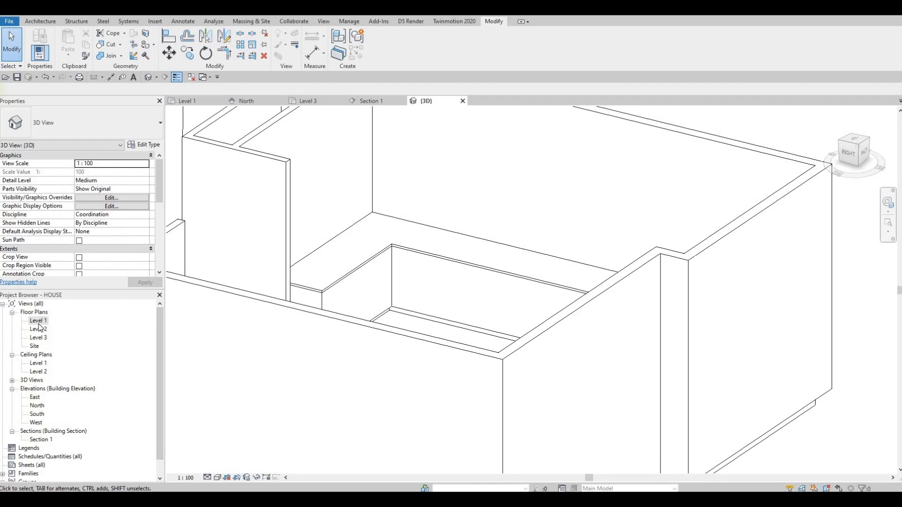
key("ctrl+Tab")
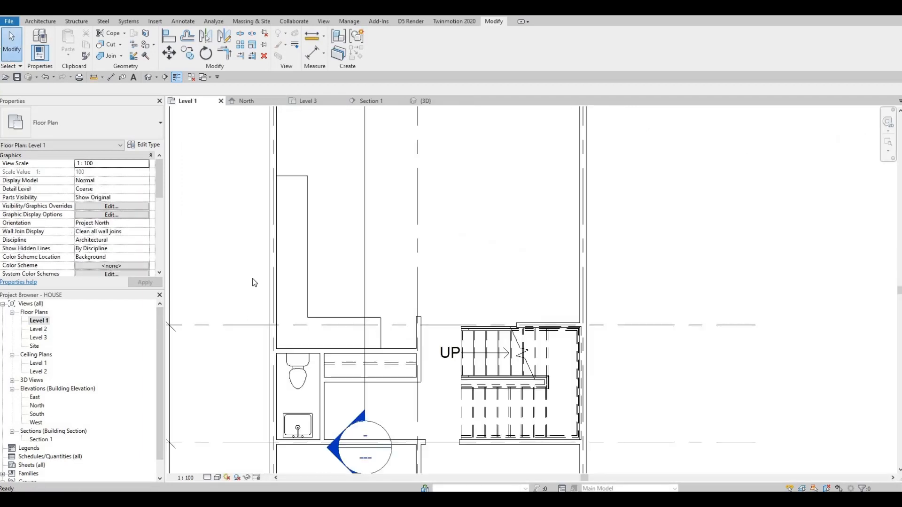
left_click(109, 50)
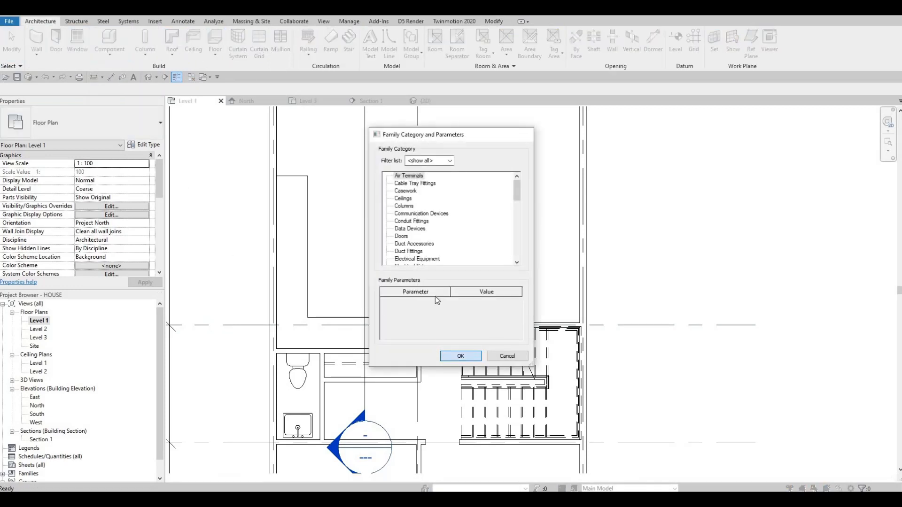
key("Return")
left_click(497, 269)
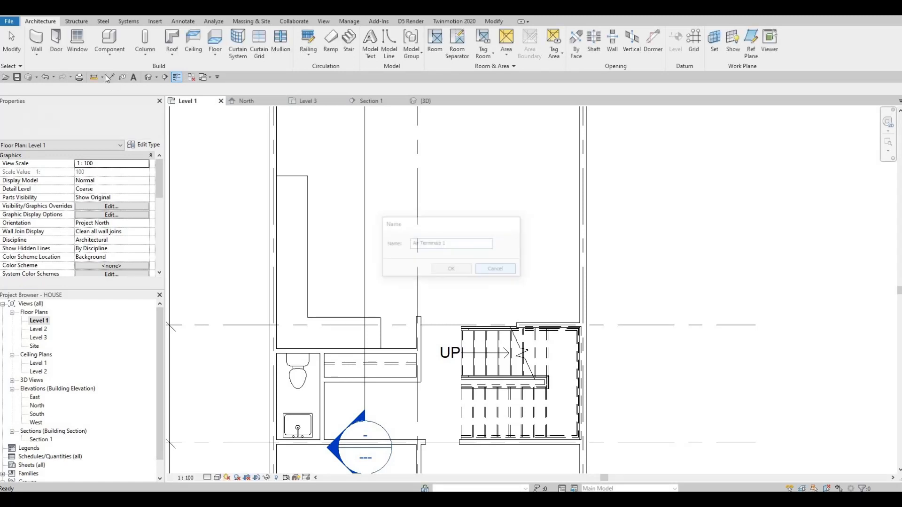
Step: Start a new in-place model component in the Generic Models category, accepting the default name
left_click(110, 51)
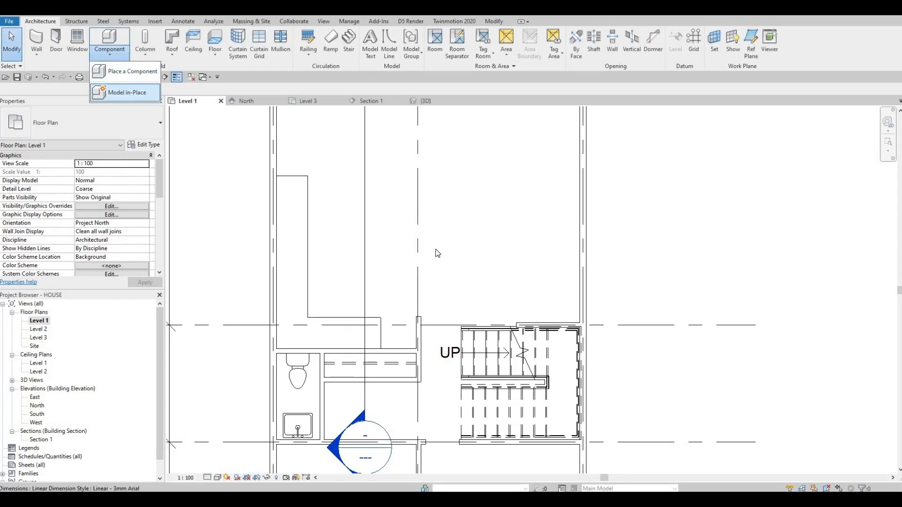
left_click(126, 93)
scroll(423, 244, "down", 5)
scroll(412, 239, "down", 1)
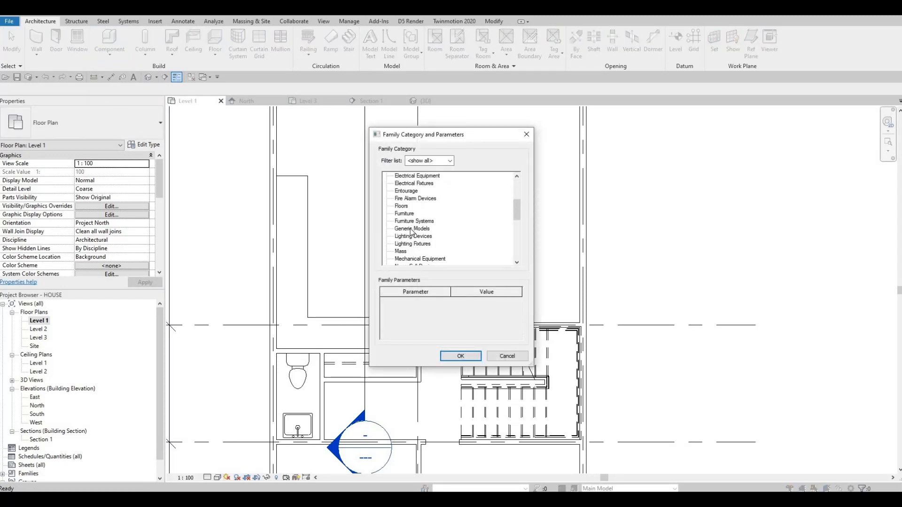
left_click(460, 356)
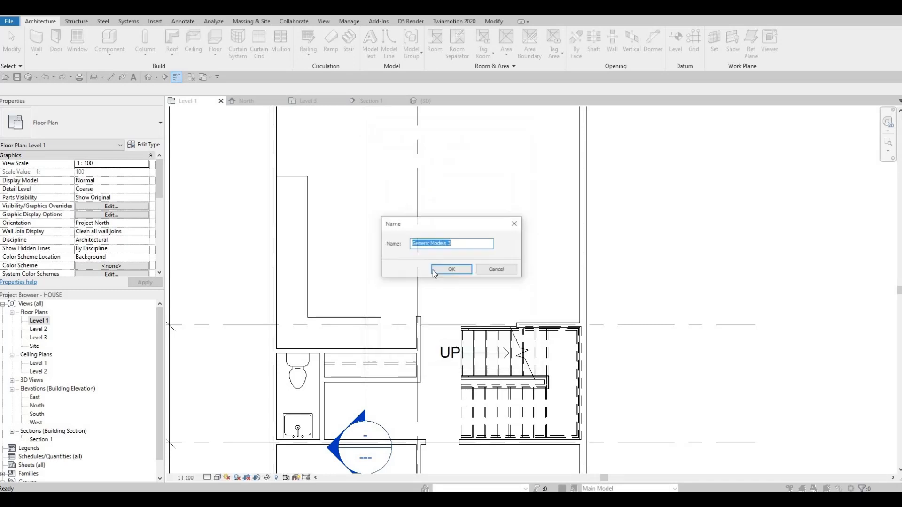
key("Return")
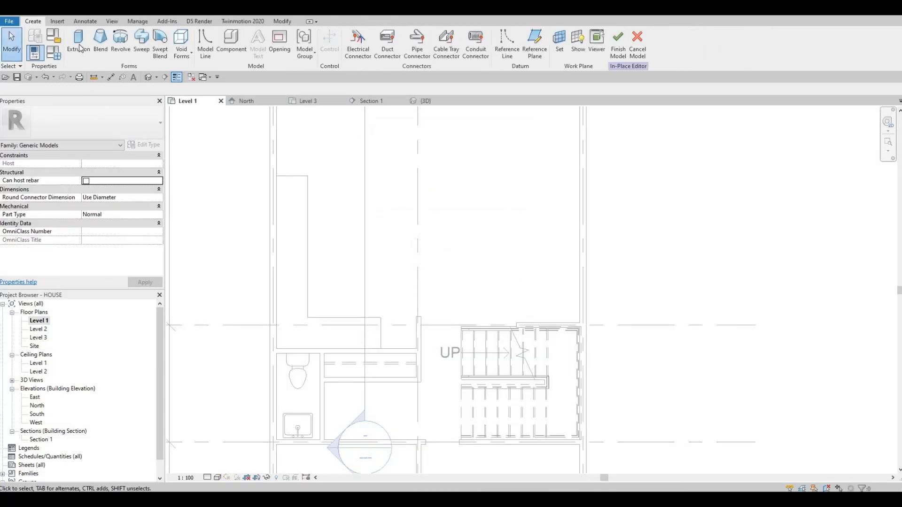
Step: Start an extrusion in the in-place model and assign it the Wall Texture, Stucco material
left_click(79, 45)
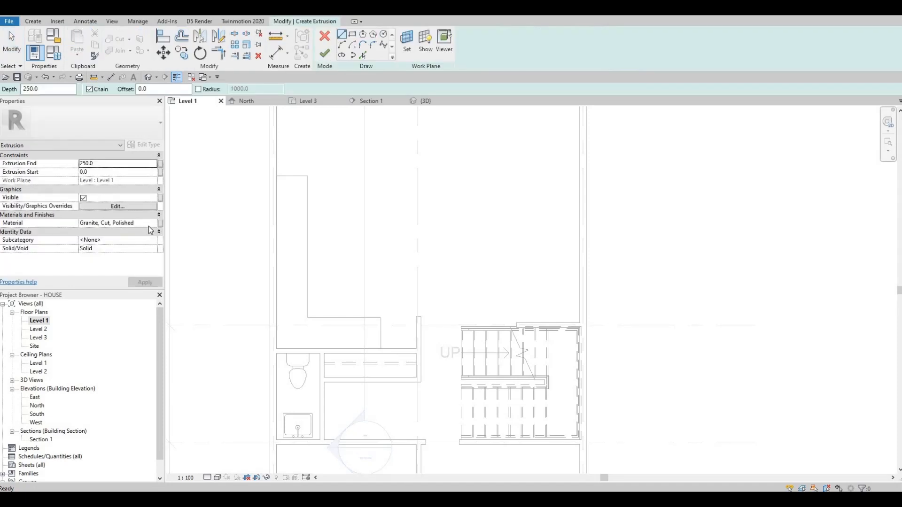
left_click(148, 225)
left_click(154, 224)
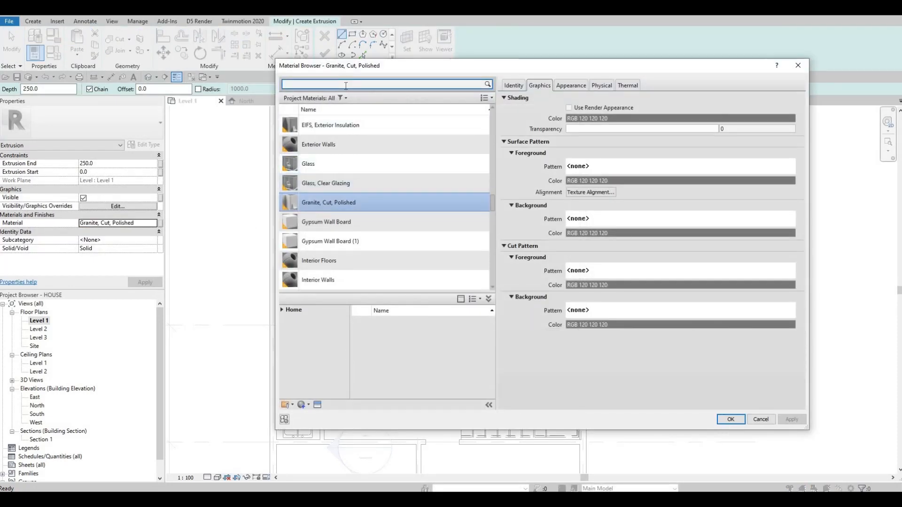
type("STUCC")
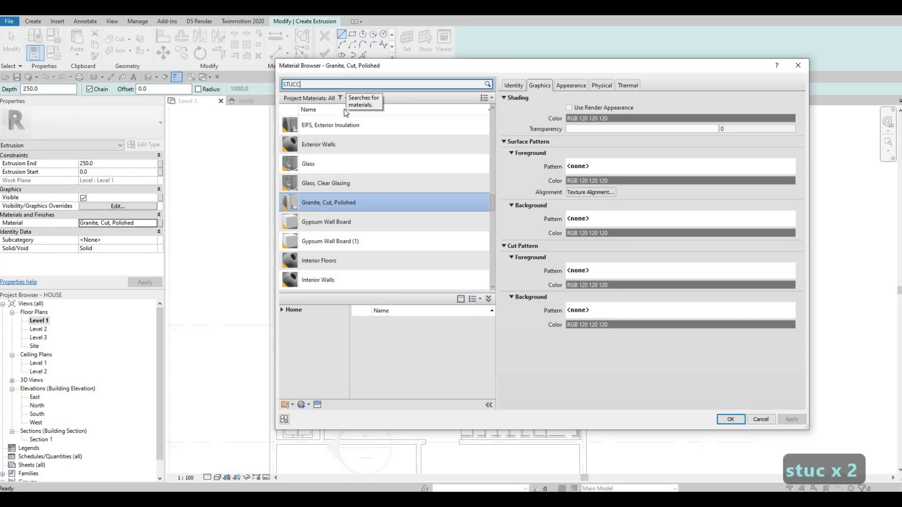
left_click(346, 137)
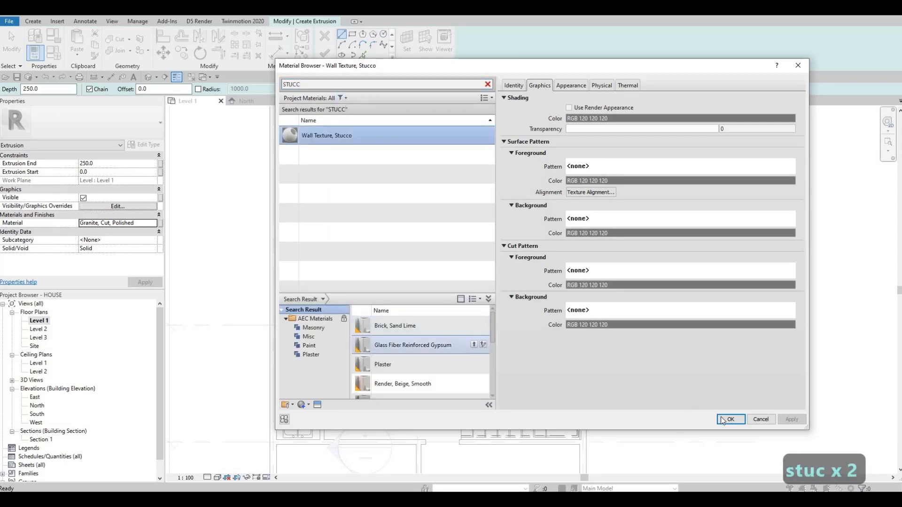
key("Return")
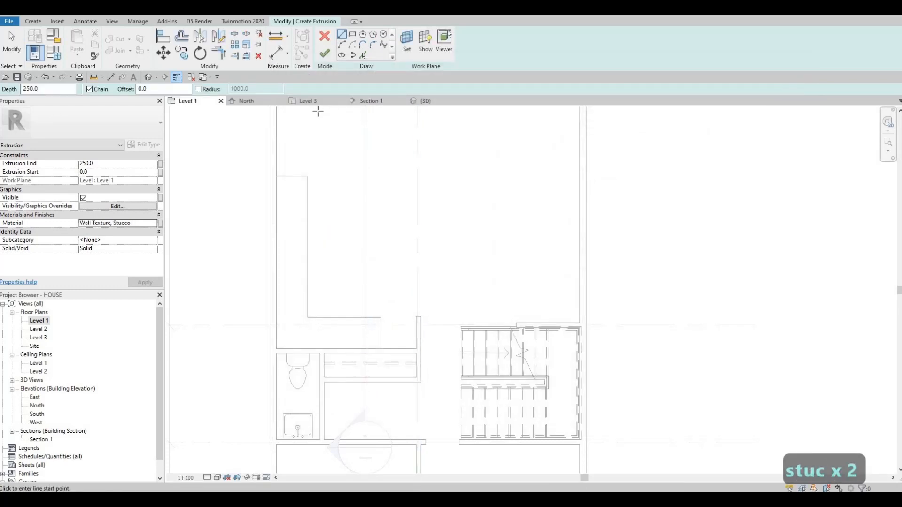
Step: Replace the extrusion's material with Wall Texture, Stucco, Coarse from the Plaster category of AEC Materials
left_click(153, 223)
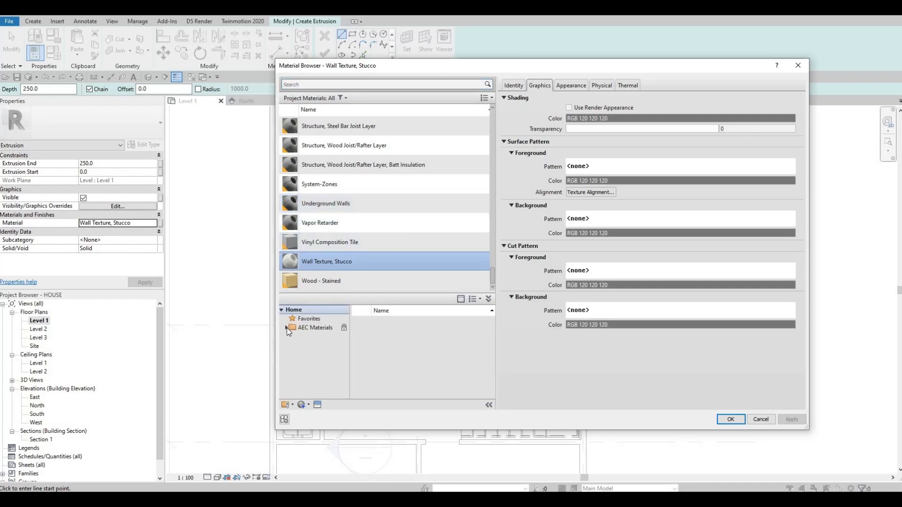
left_click(286, 328)
scroll(306, 390, "down", 3)
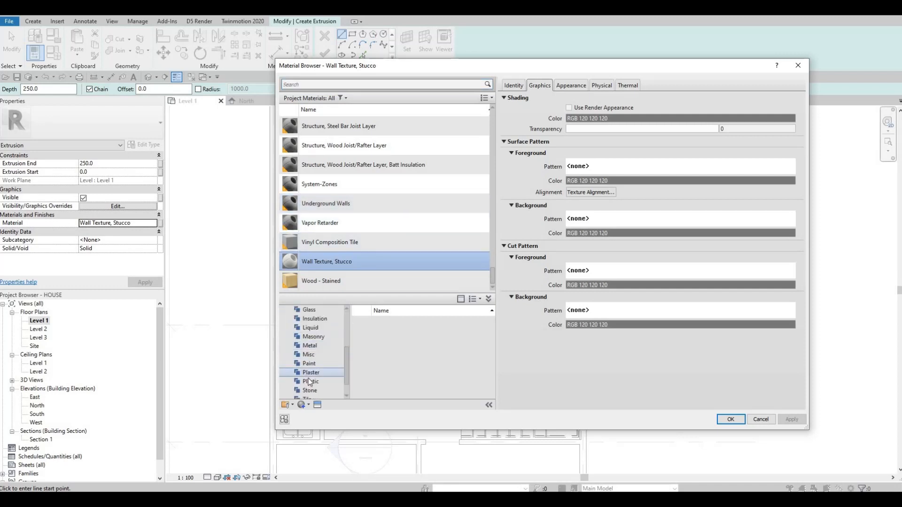
left_click(309, 373)
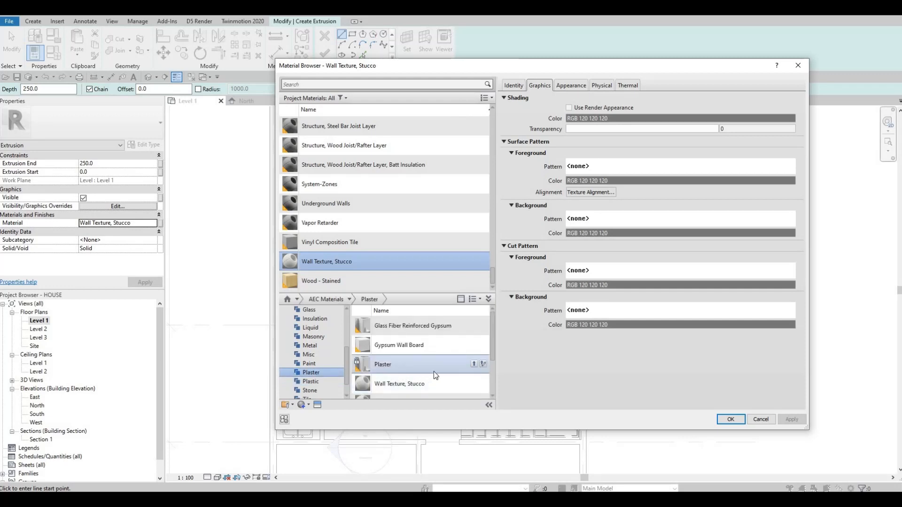
scroll(439, 373, "down", 3)
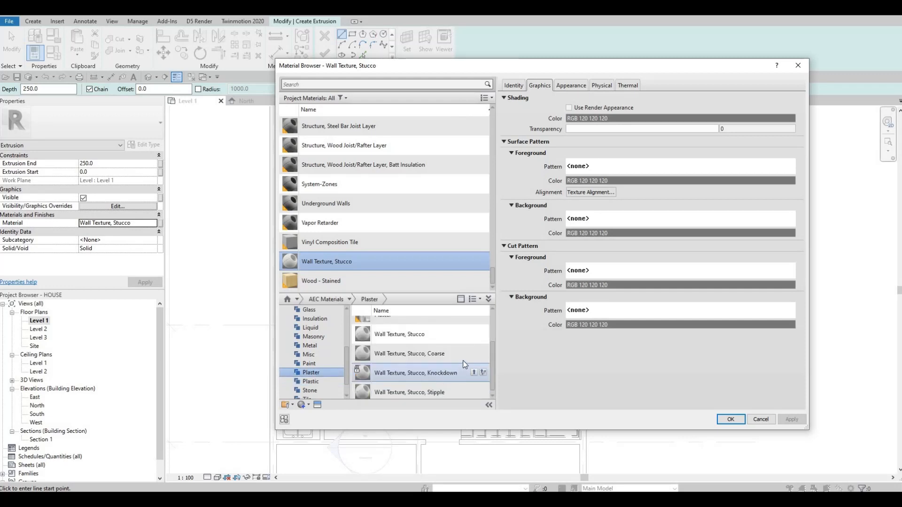
left_click(474, 354)
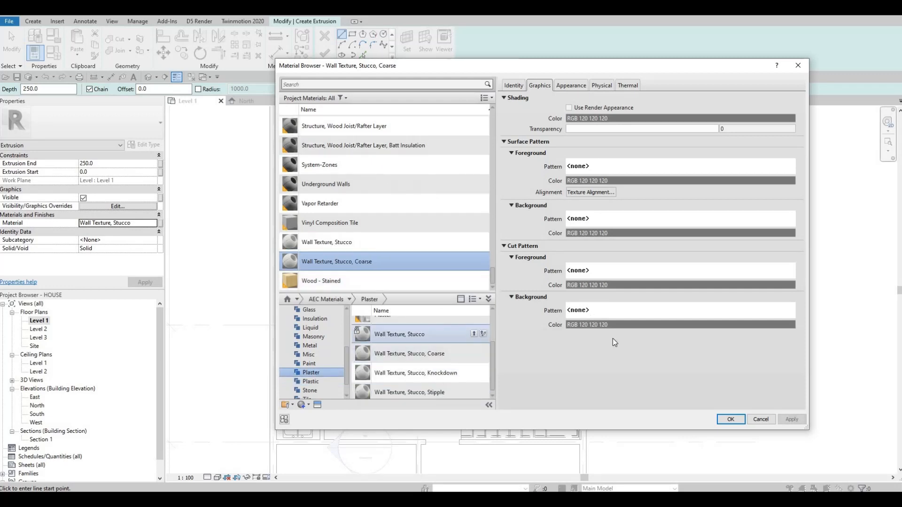
left_click(792, 419)
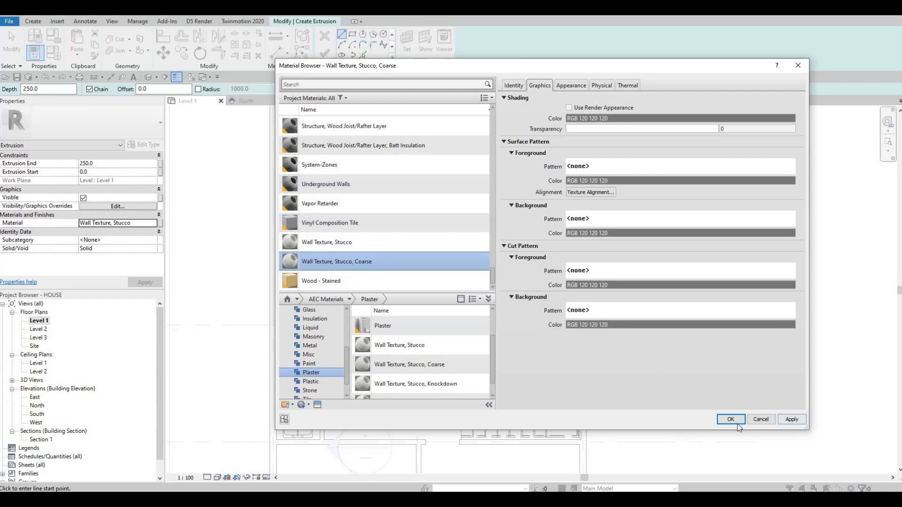
left_click(730, 419)
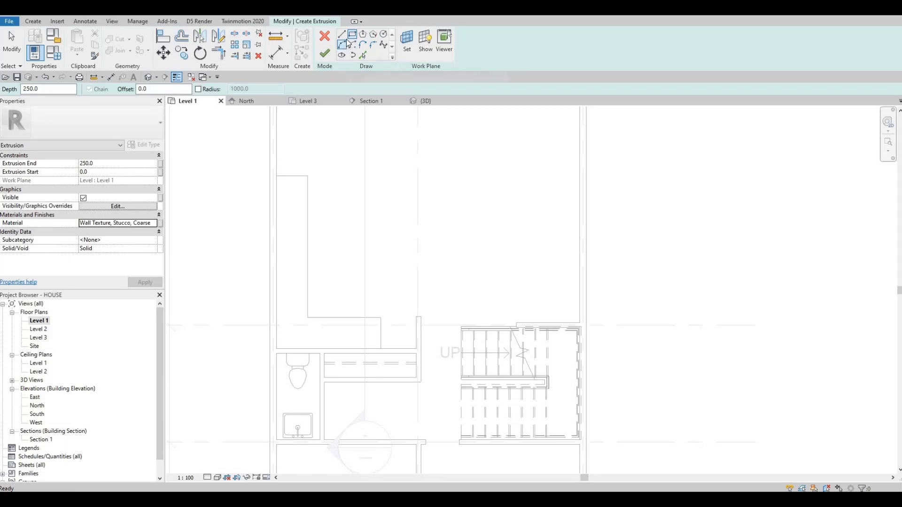
Step: Sketch a rectangle about 417 mm wide and 3896 mm long against the wall along the counter's long leg
left_click(353, 36)
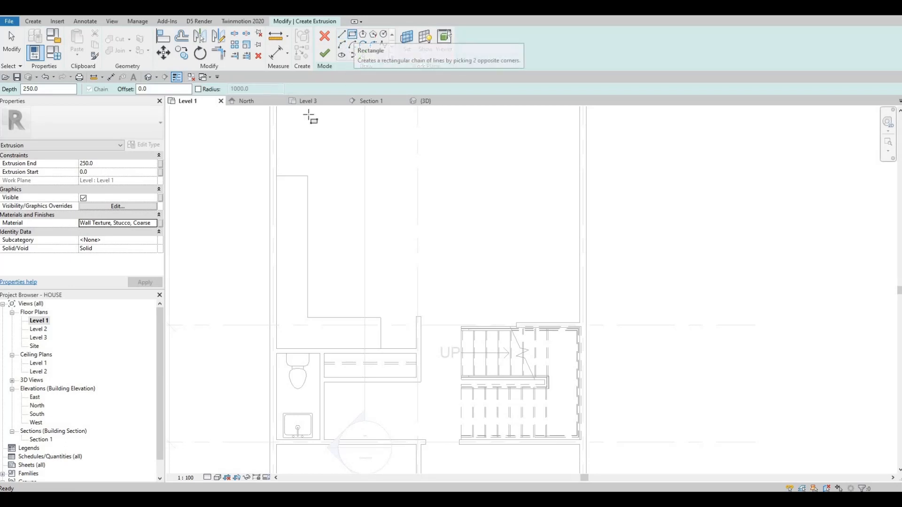
left_click(277, 177)
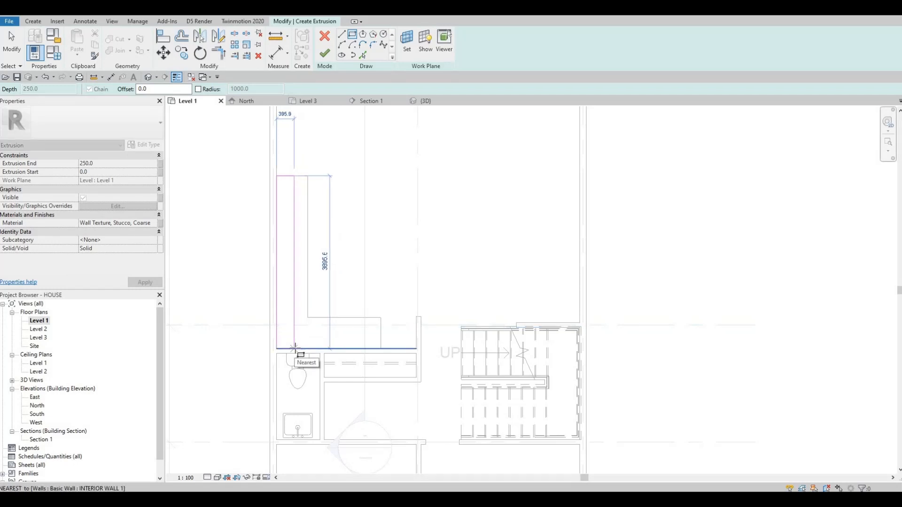
left_click(295, 349)
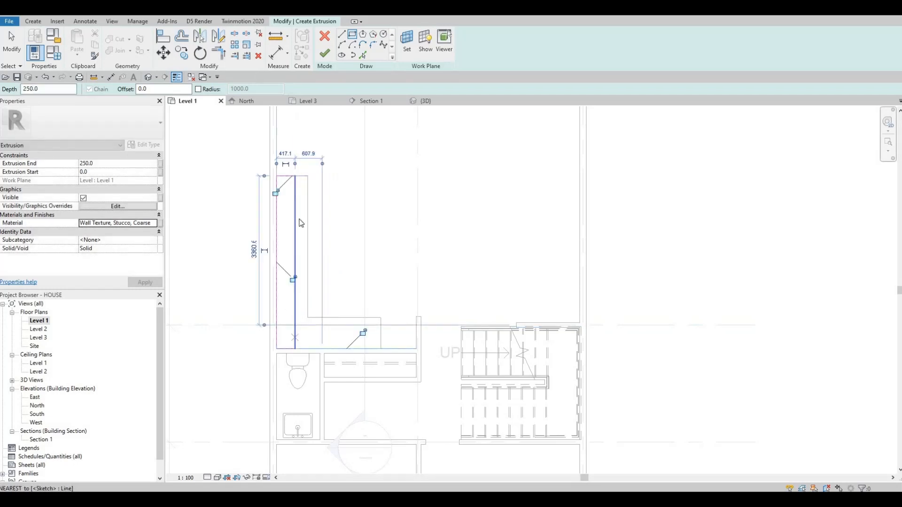
key("Escape")
key("Escape")
key("Escape")
Step: Set the width of the long rectangle to 400 mm by repositioning its inner edge
left_click(294, 188)
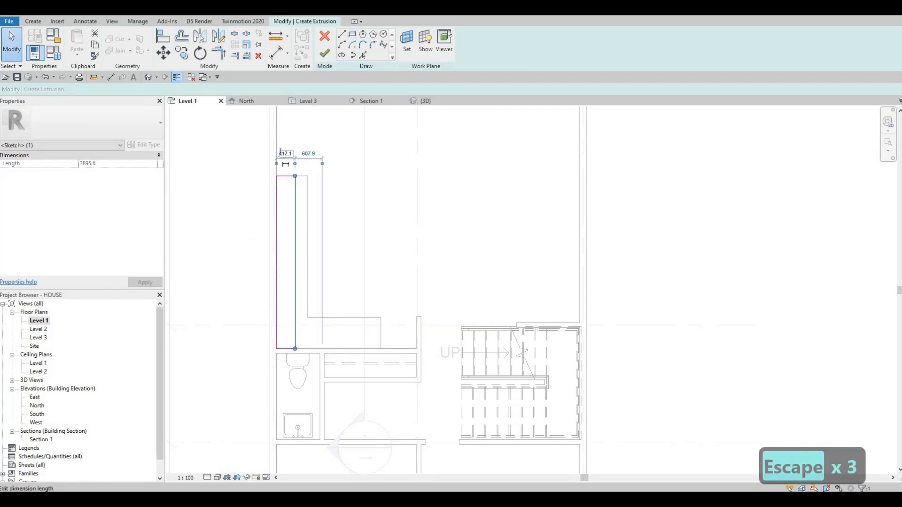
left_click(282, 154)
type("400")
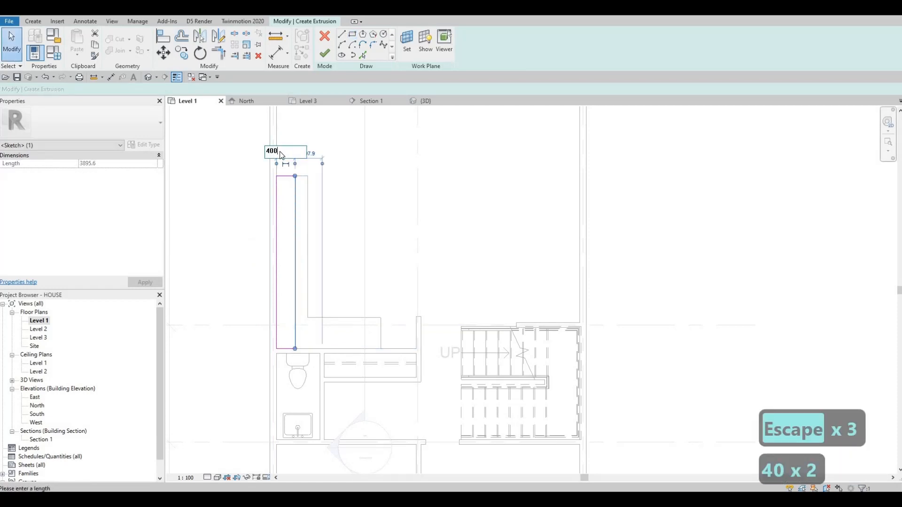
key("Return")
key("Escape")
key("Escape")
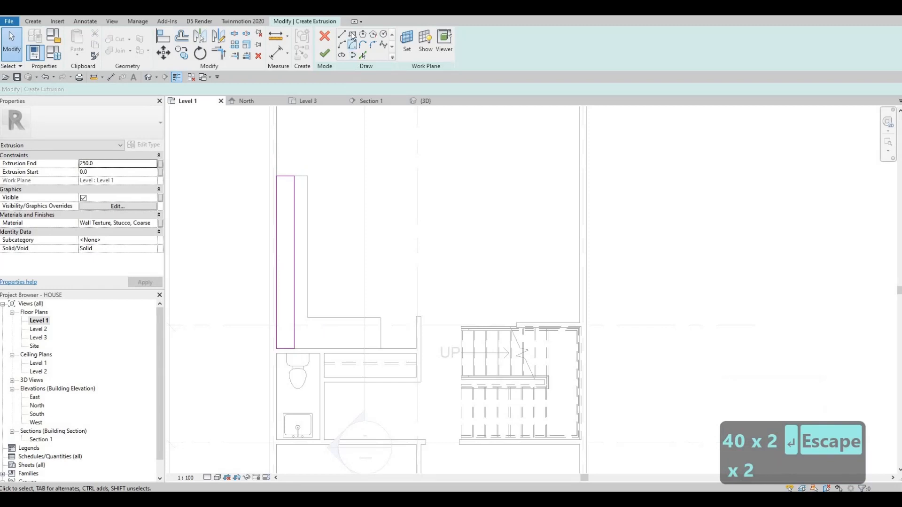
Step: Sketch a second rectangle about 1945 mm long from the first one's inner corner to the end of the counter's short leg
left_click(295, 349)
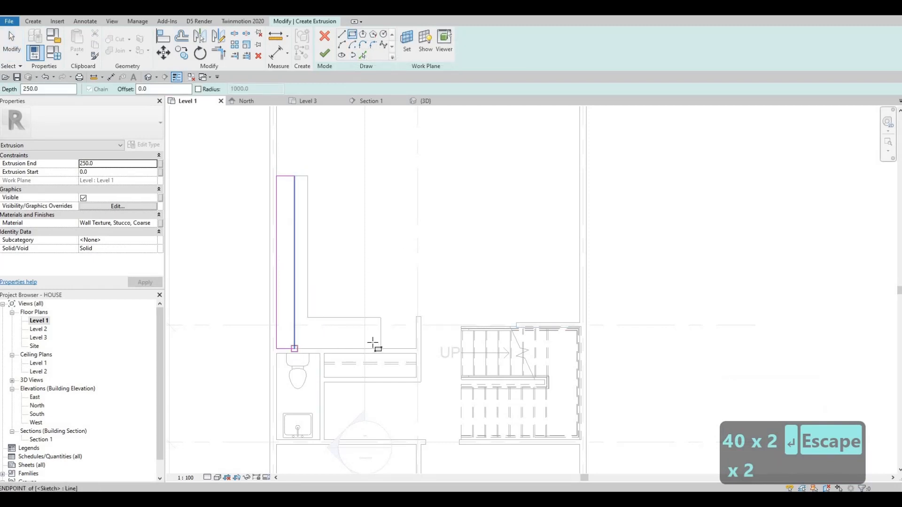
left_click(381, 334)
key("Escape")
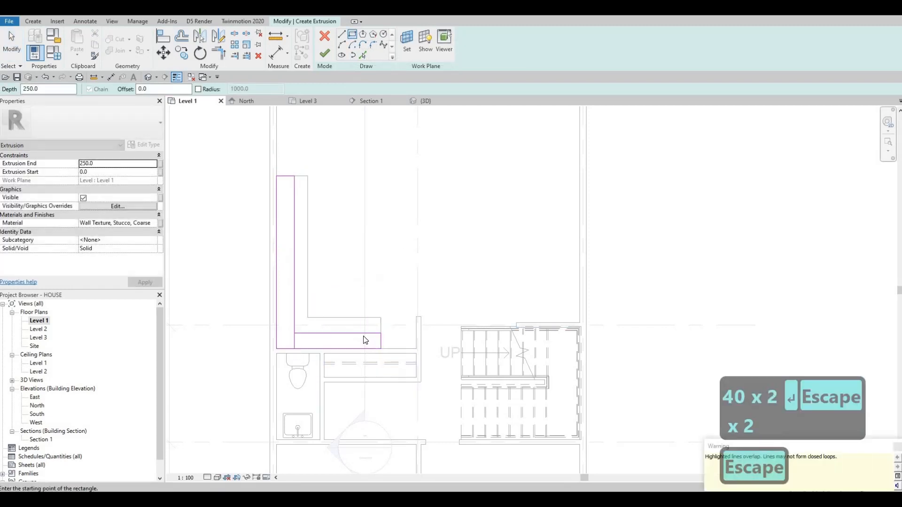
key("Escape")
Step: Set the depth of the short-leg rectangle to 400 mm
left_click(313, 335)
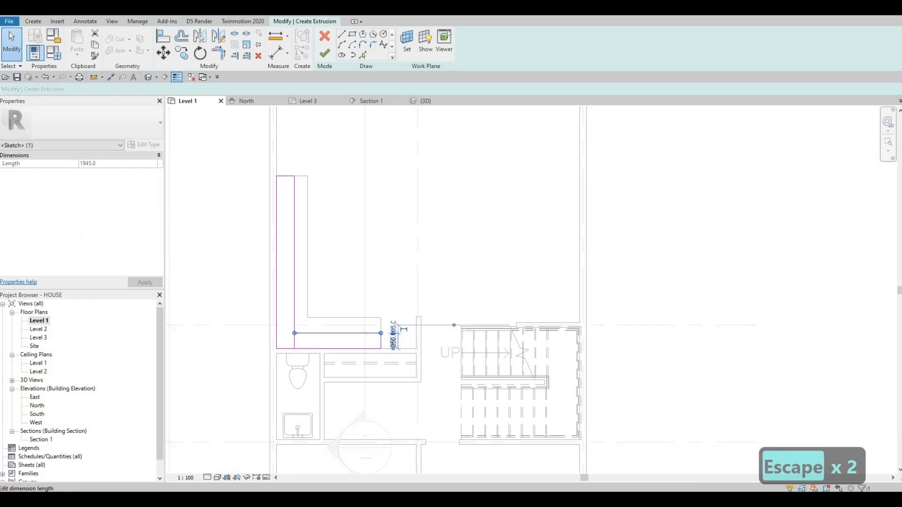
left_click(394, 337)
type("40")
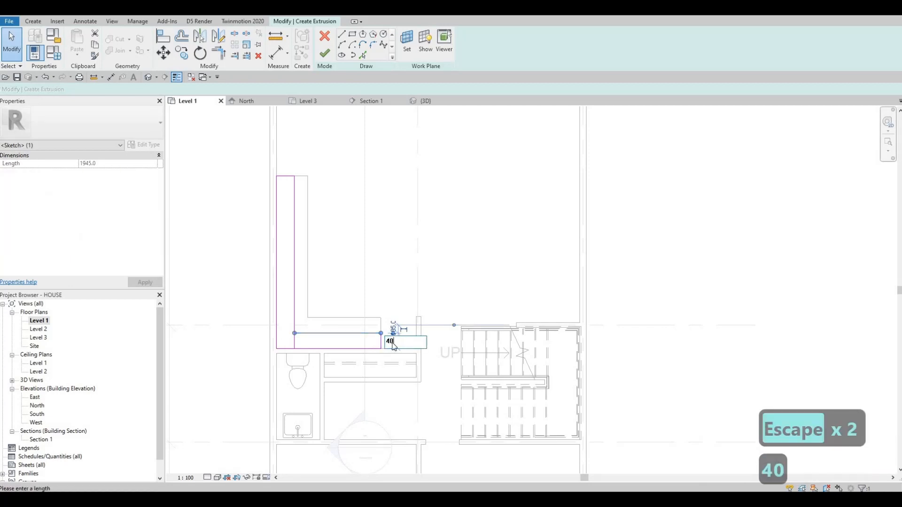
key("Return")
key("Escape")
key("Escape")
key("Escape")
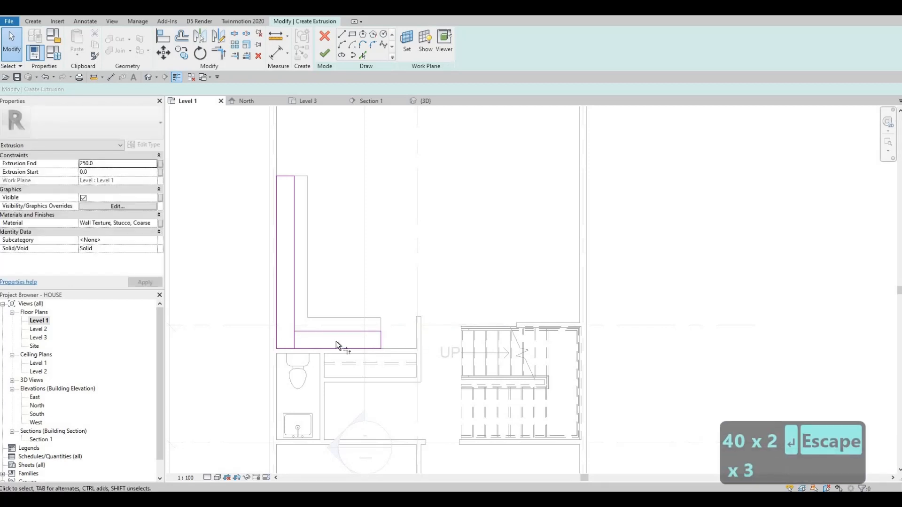
Step: Trim the two inner edges to a corner and delete the short leftover line between the two rectangles
key("t")
key("r")
left_click(303, 331)
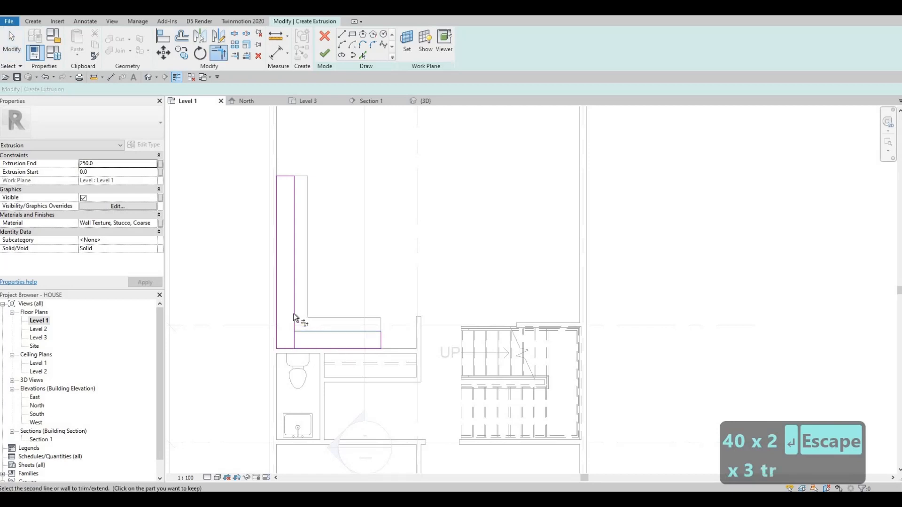
key("Escape")
left_click(294, 345)
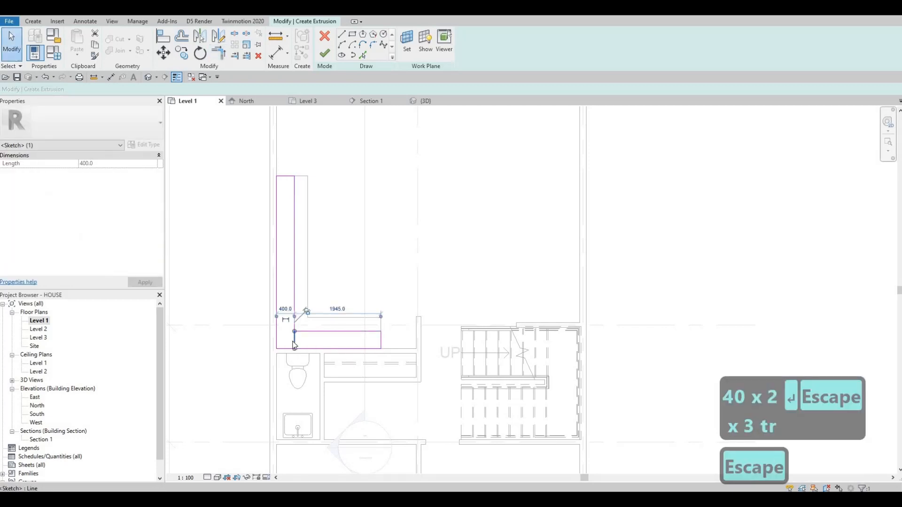
key("Delete")
key("Escape")
key("Escape")
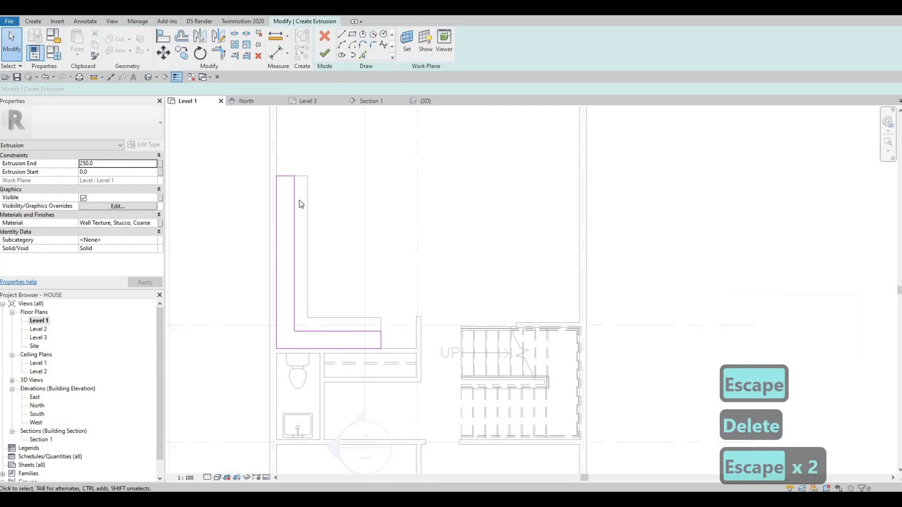
Step: Delete the short edge at the outer corner, trim the wall-side lines into a closed L-shaped outline, and finish the sketch
middle_click_drag(329, 346, 327, 372)
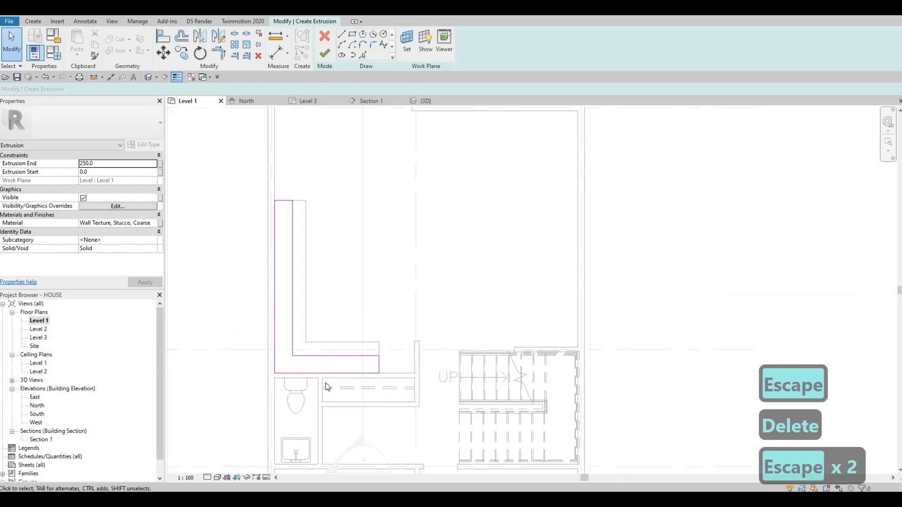
left_click_drag(238, 337, 339, 386)
key("Delete")
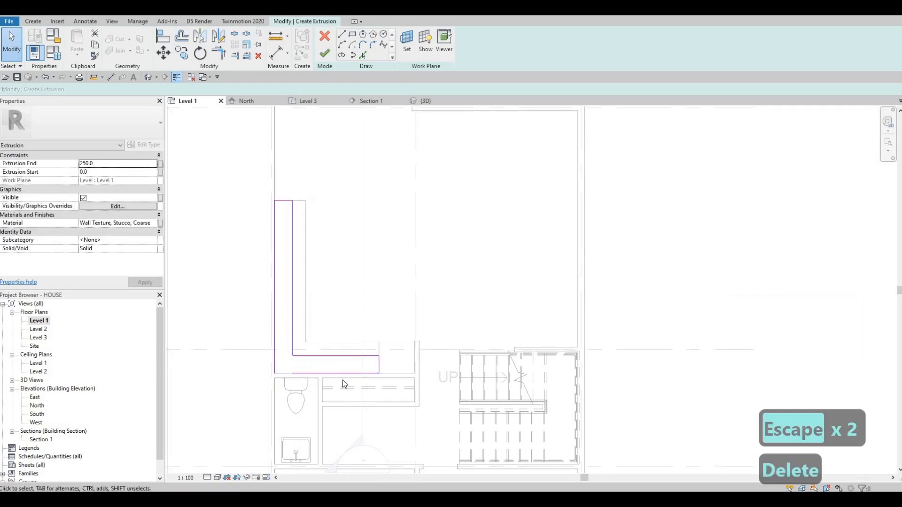
key("t")
key("r")
left_click(273, 345)
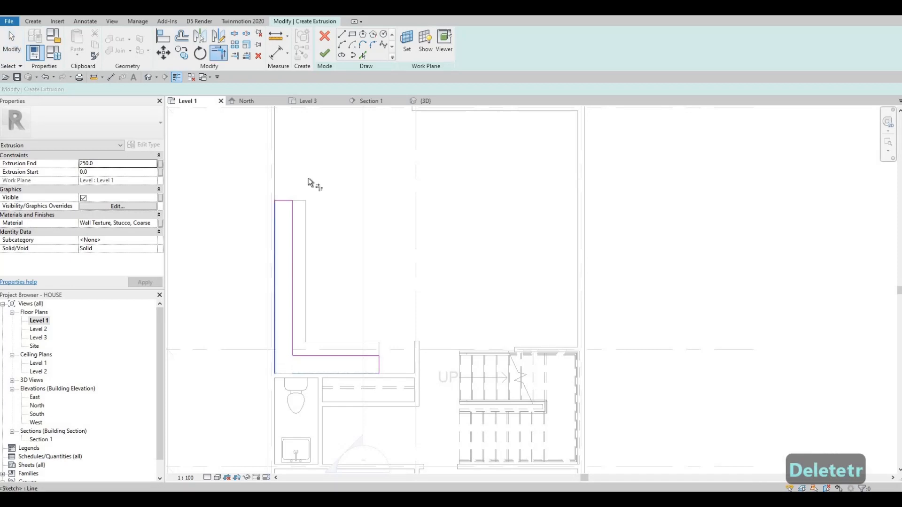
left_click(324, 54)
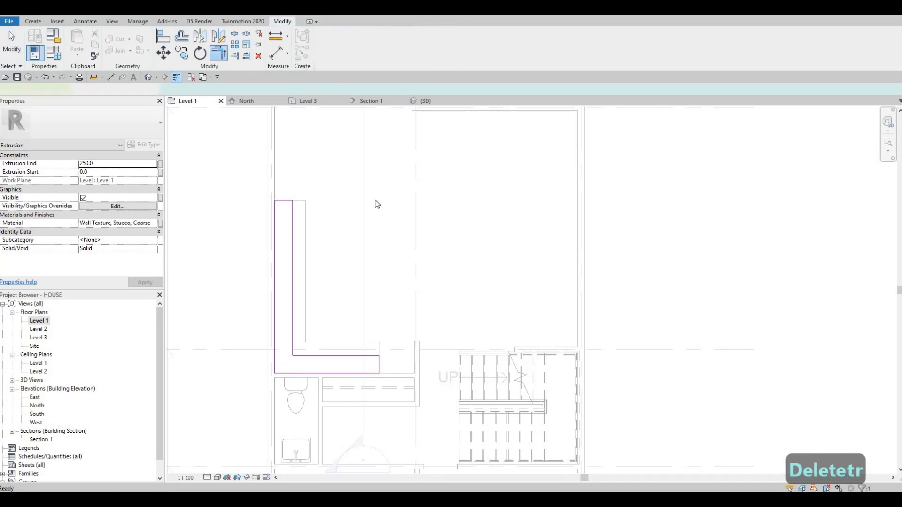
Step: In the 3D view, raise the L-shaped extrusion above the countertop to form an upper cabinet
left_click(425, 100)
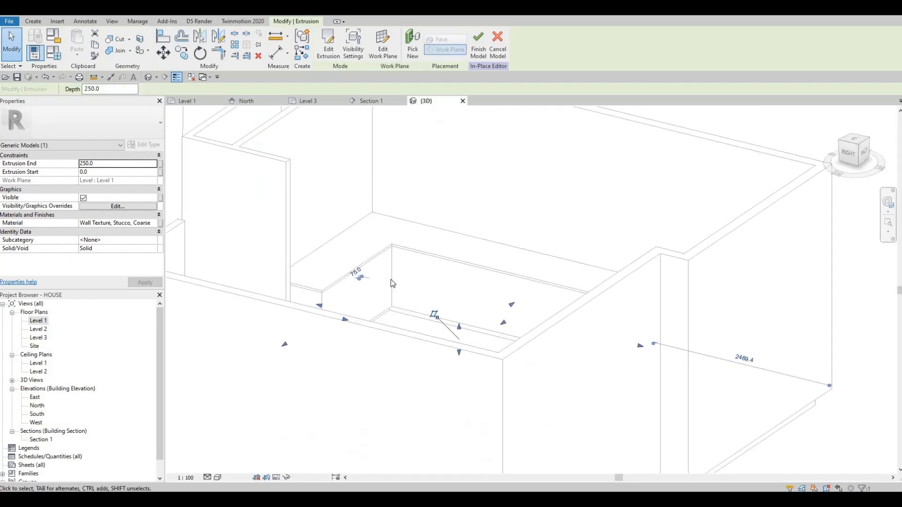
mouse_move(460, 329)
left_mouse_down()
mouse_move(459, 177)
mouse_move(464, 233)
mouse_move(463, 197)
mouse_move(446, 157)
left_mouse_up()
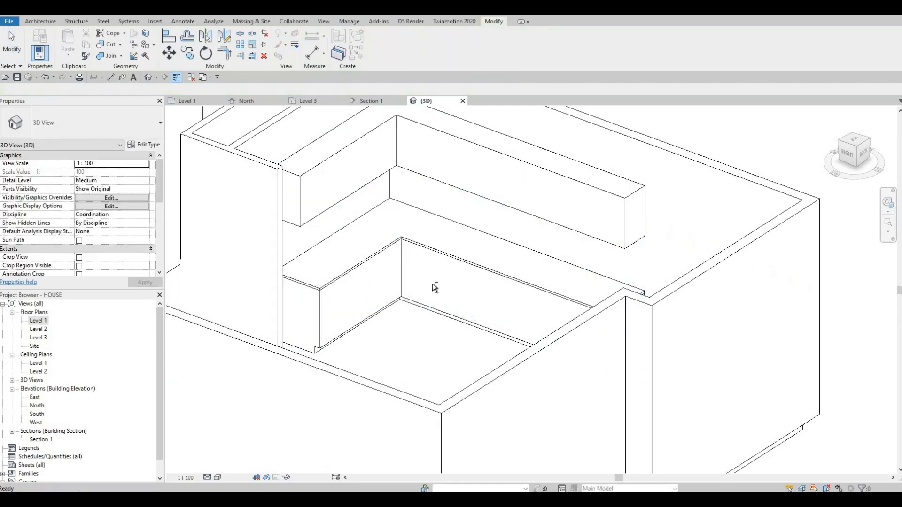
Step: Raise the top face of the finished L-shaped upper cabinet to make it taller
scroll(438, 232, "up", 3)
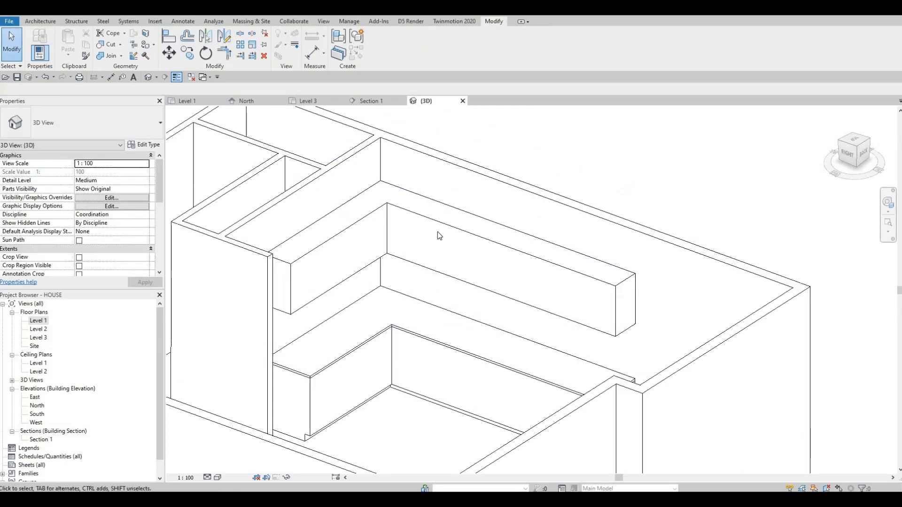
left_click(453, 262)
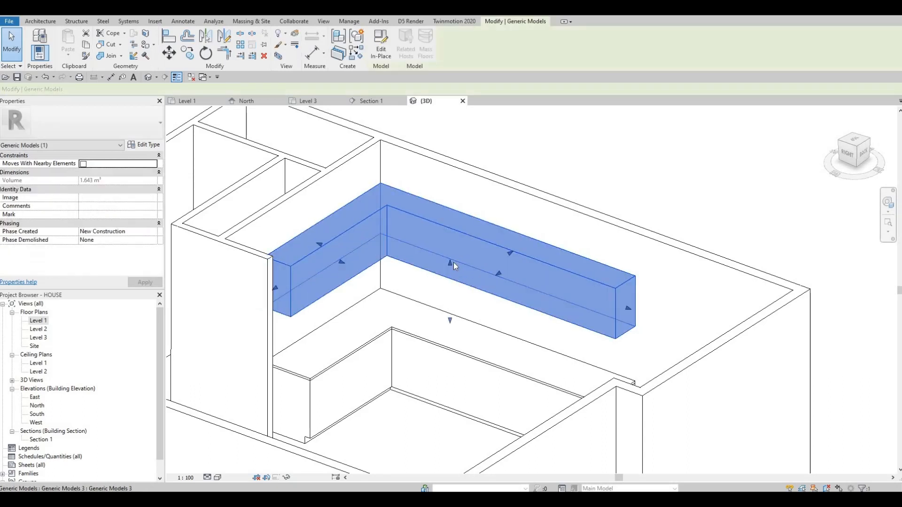
left_click_drag(450, 258, 367, 176)
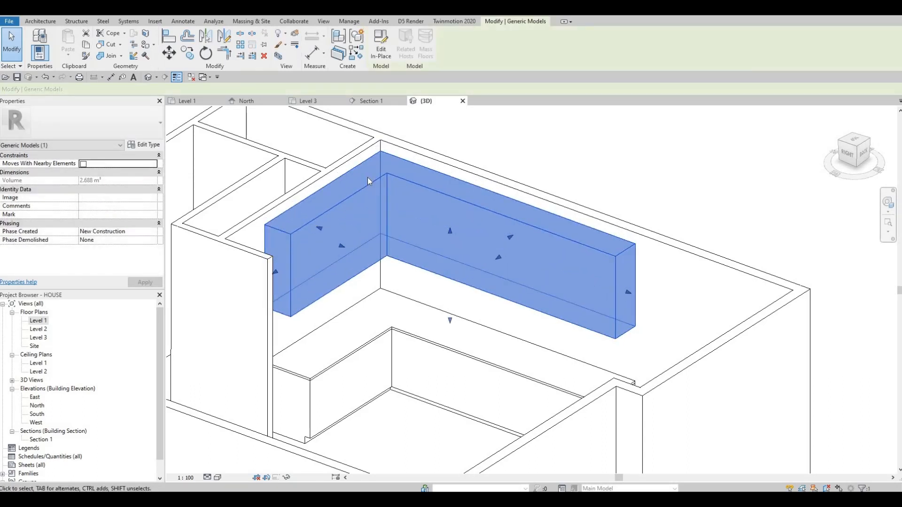
Step: Align the top face of the L-shaped upper cabinet with the top of the interior wall behind it
key("a")
key("l")
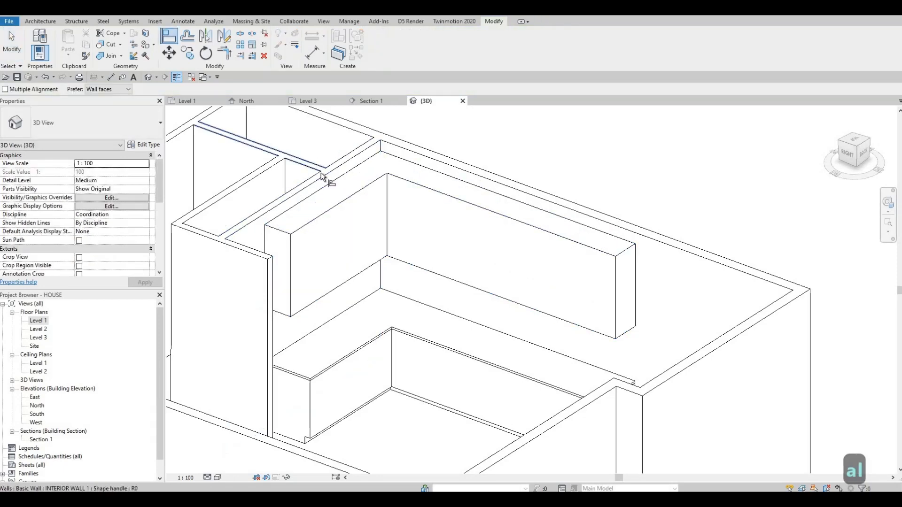
left_click(345, 196)
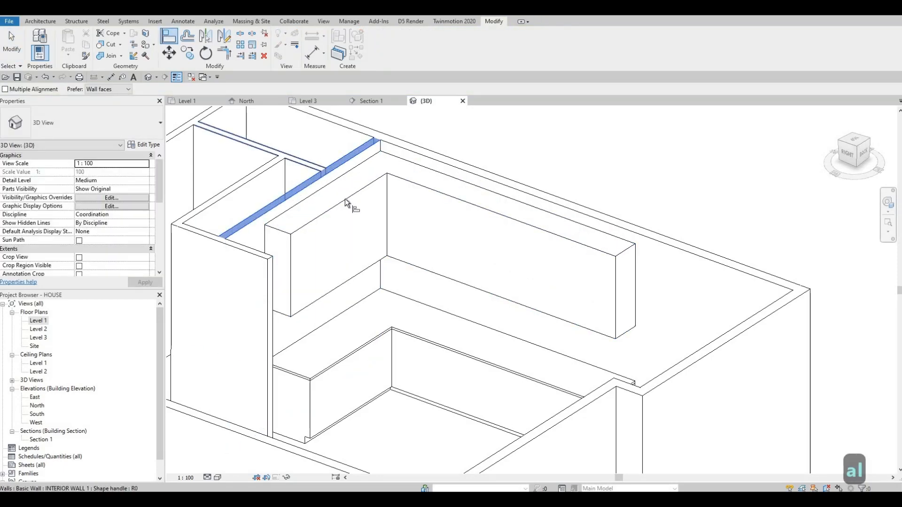
left_click(377, 183)
middle_click_drag(414, 267, 277, 154, "shift")
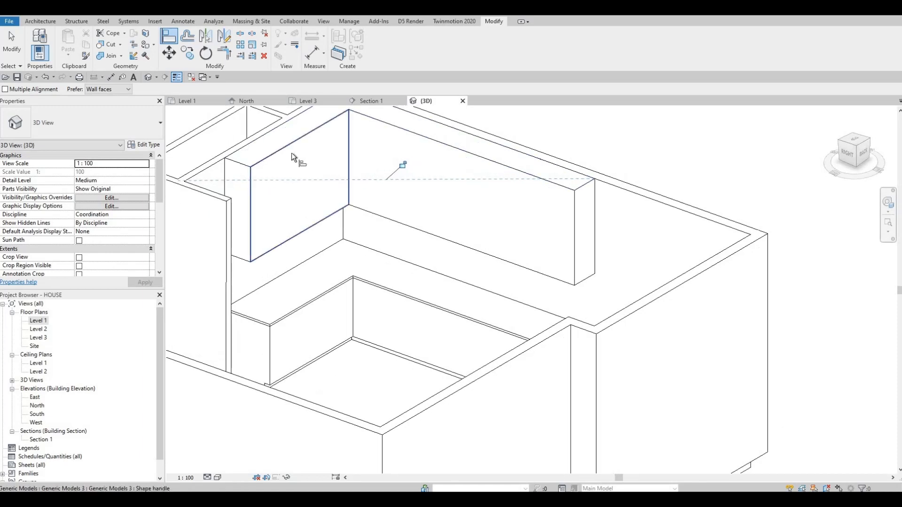
mouse_move(383, 227)
middle_mouse_down("shift")
mouse_move(406, 228)
mouse_move(392, 224)
middle_mouse_up("shift")
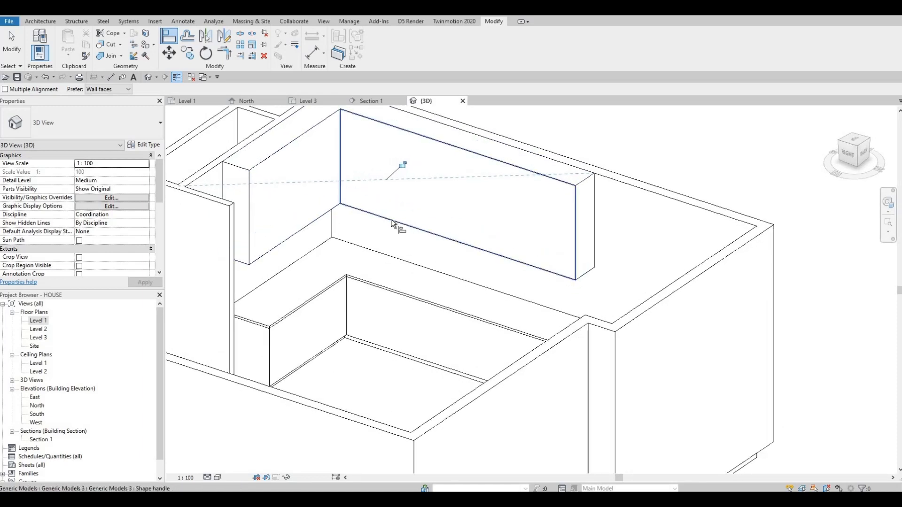
key("Escape")
key("Escape")
middle_click_drag(442, 242, 507, 253, "shift")
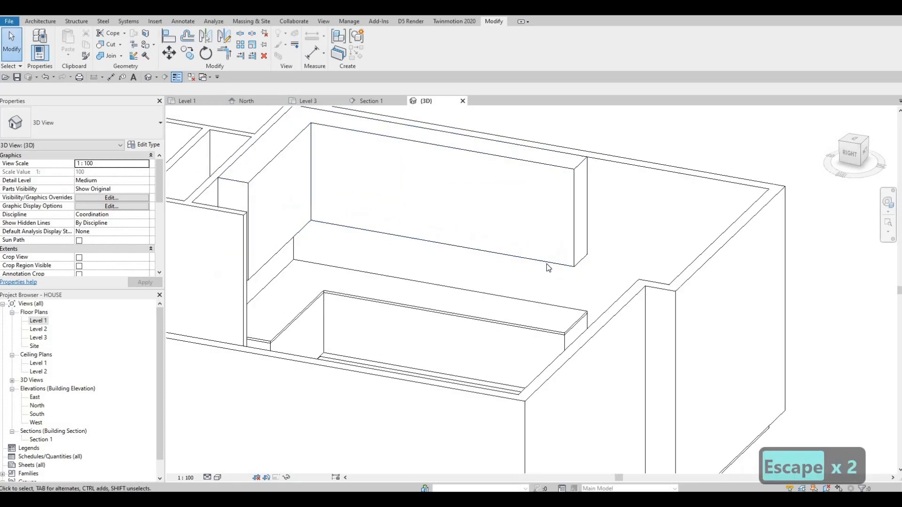
left_click(519, 274)
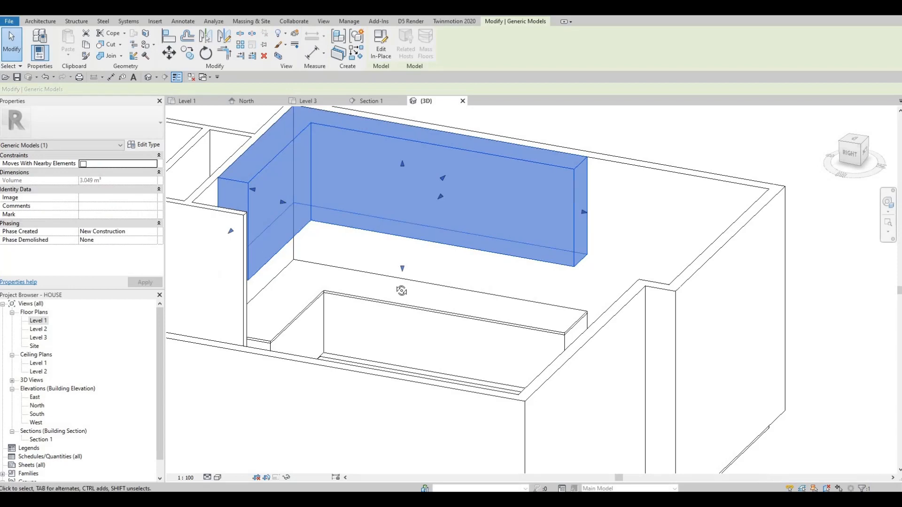
middle_click_drag(407, 292, 494, 286, "shift")
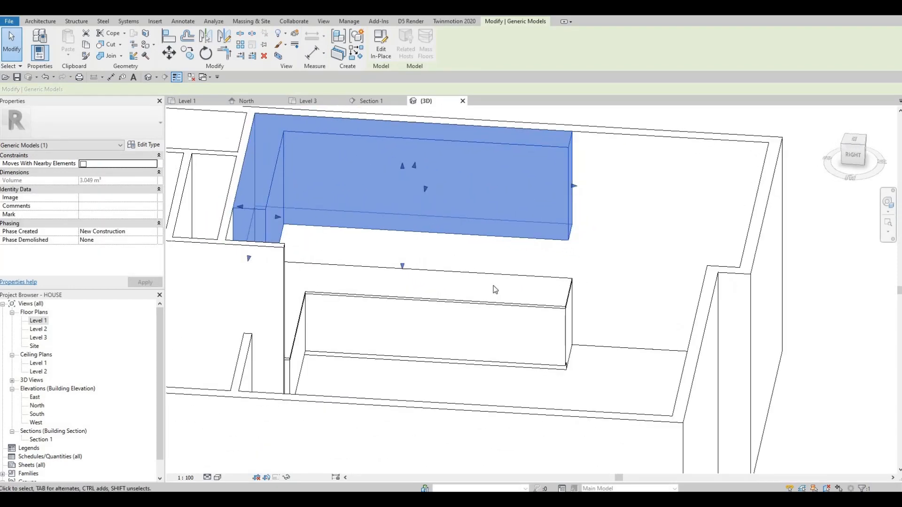
middle_click_drag(429, 262, 432, 303, "shift")
middle_click_drag(366, 266, 352, 274, "shift")
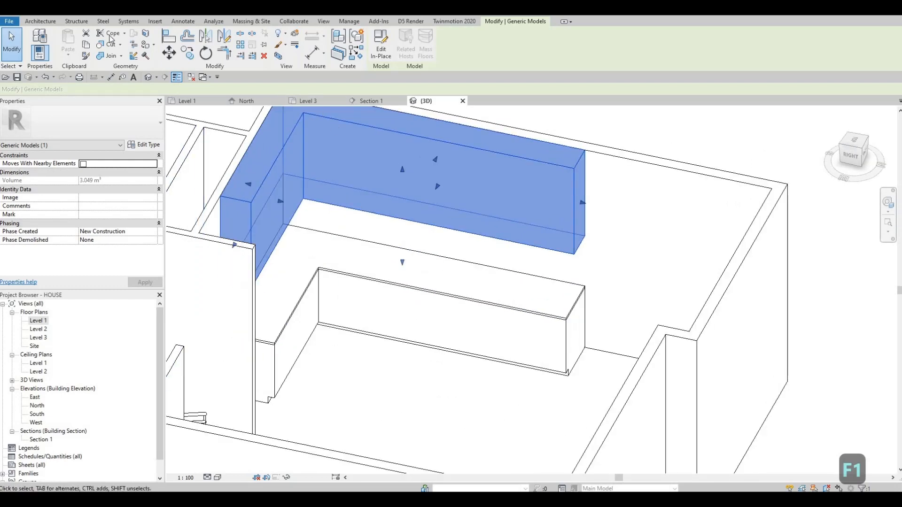
Step: Start loading a family and browse the Canada library to the Specialty Equipment > Domestic > Mid-Range folder
left_click(154, 22)
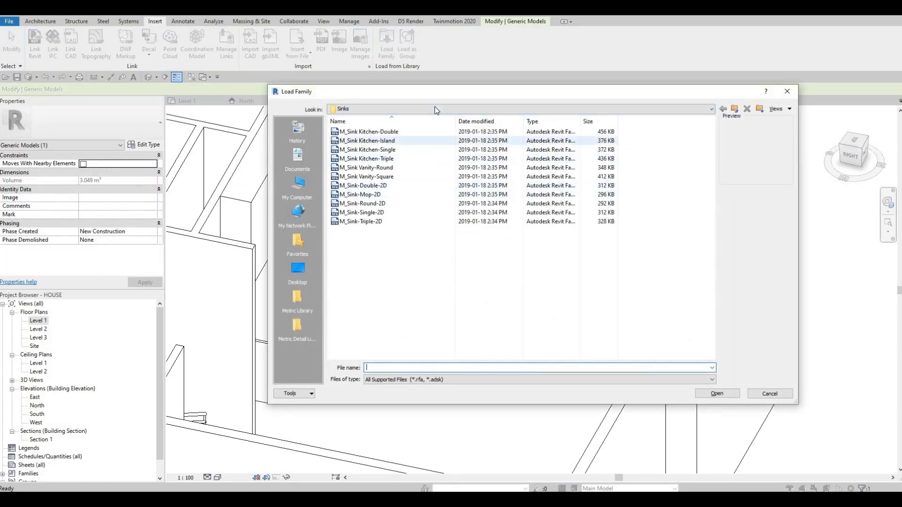
left_click(434, 106)
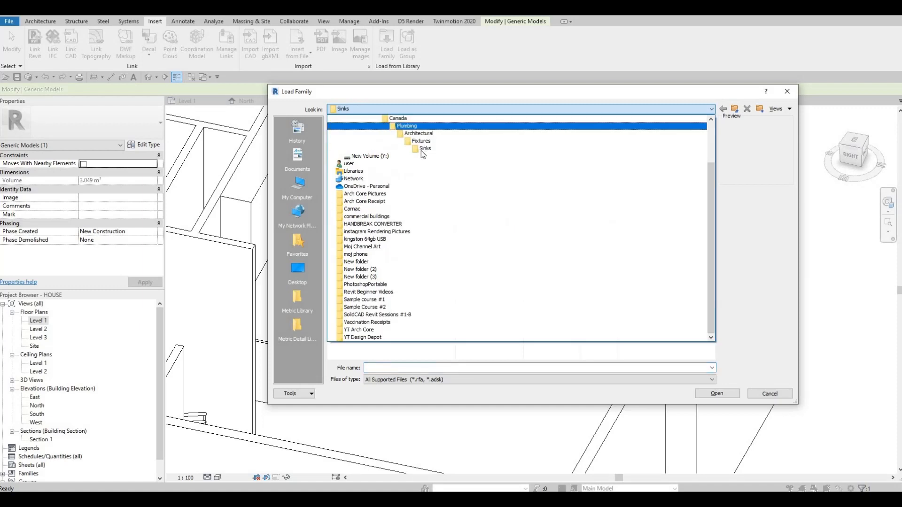
scroll(422, 154, "up", 1)
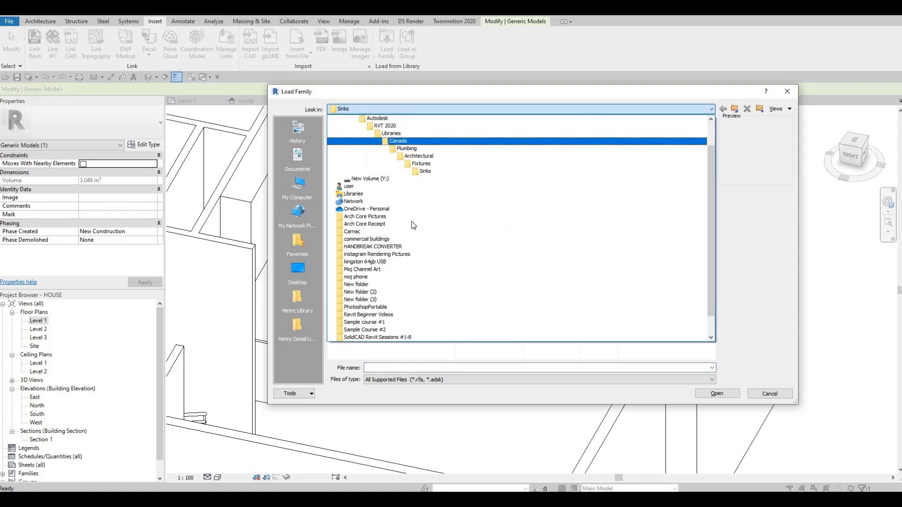
key("Return")
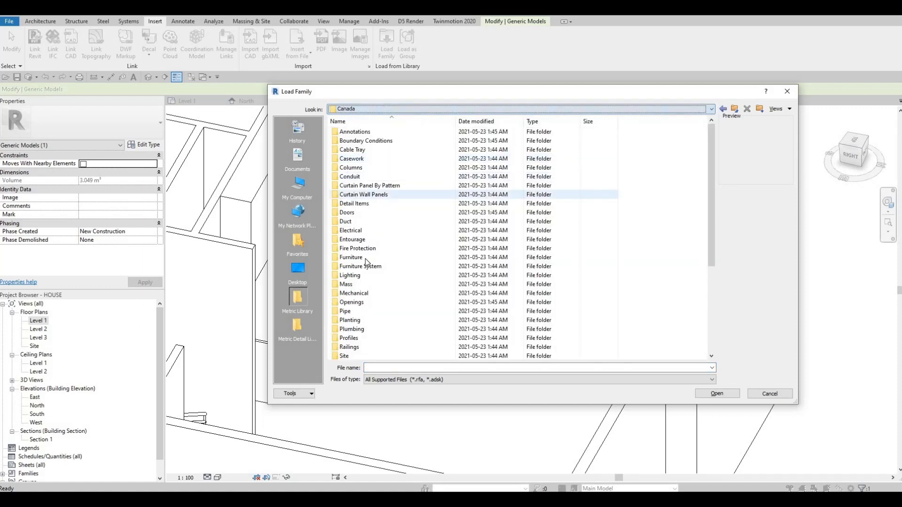
scroll(365, 317, "down", 2)
left_click(360, 315)
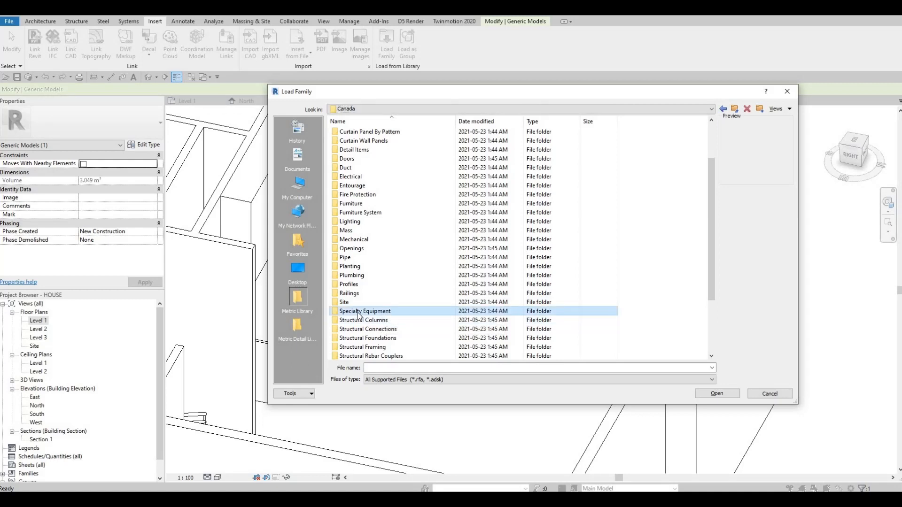
key("Return")
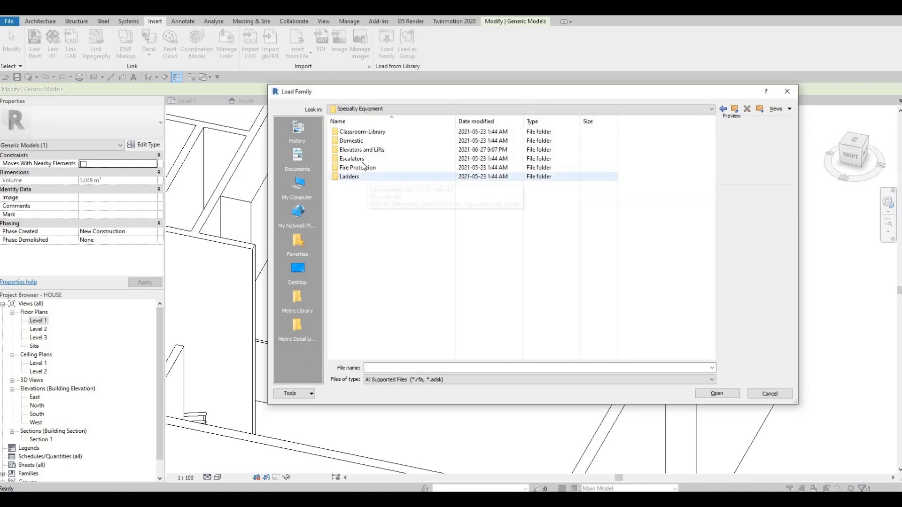
double_click(360, 144)
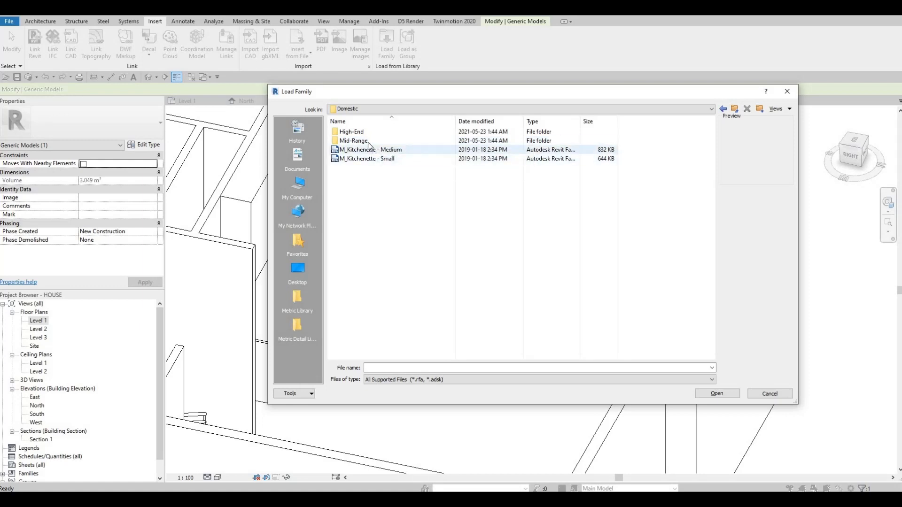
left_click(371, 142)
double_click(371, 142)
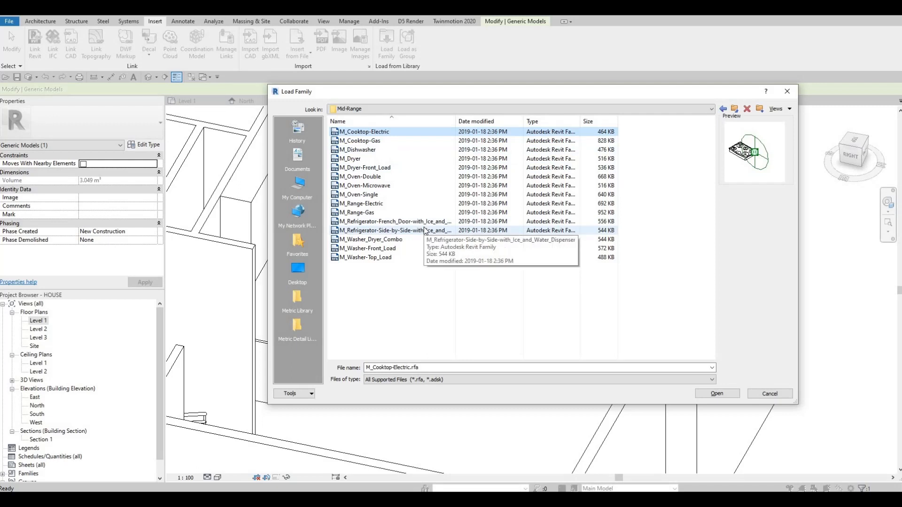
Step: Preview the Mid-Range appliance families and load M_Refrigerator-Side-by-Side-with_Ice_and_Water_Dispenser
key("Down")
key("Down")
key("Down")
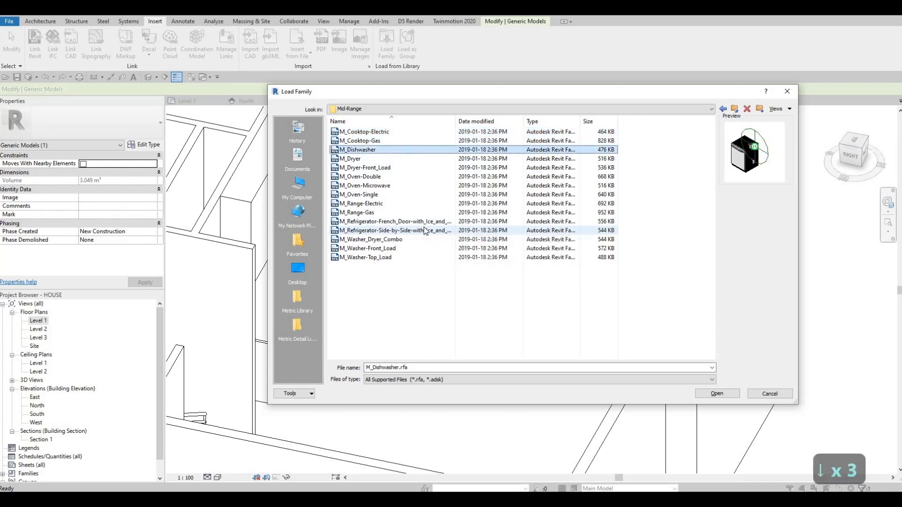
key("Down")
key("Down")
key("Down")
key("Down")
key("Down")
key("Down")
key("Down")
key("Down")
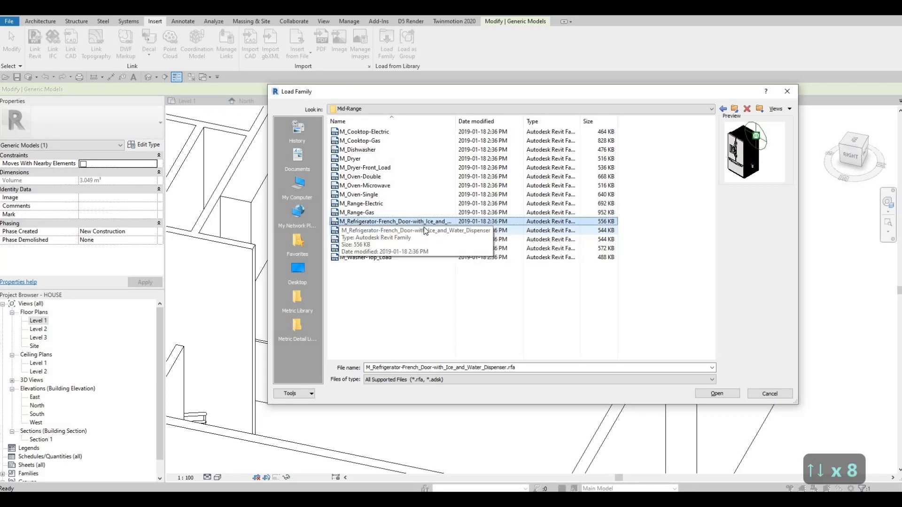
key("Down")
key("Up")
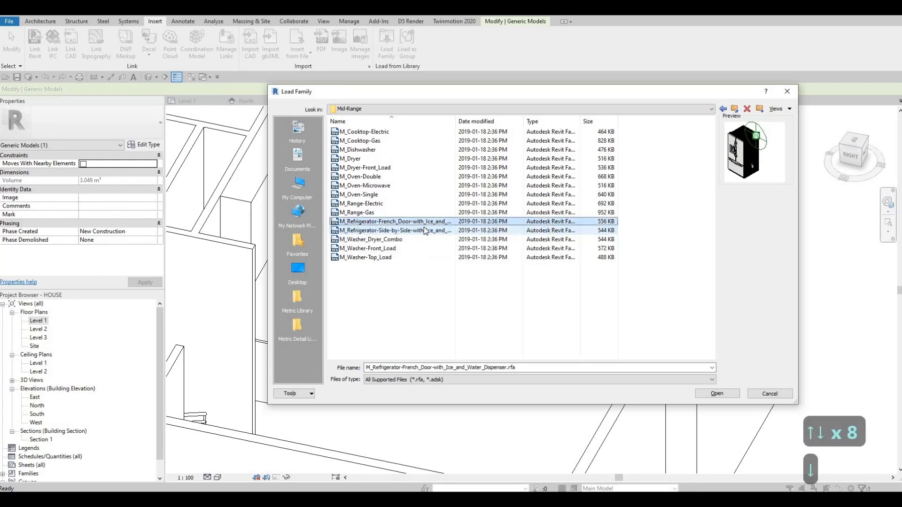
key("Down")
key("Down")
key("Down")
key("Down")
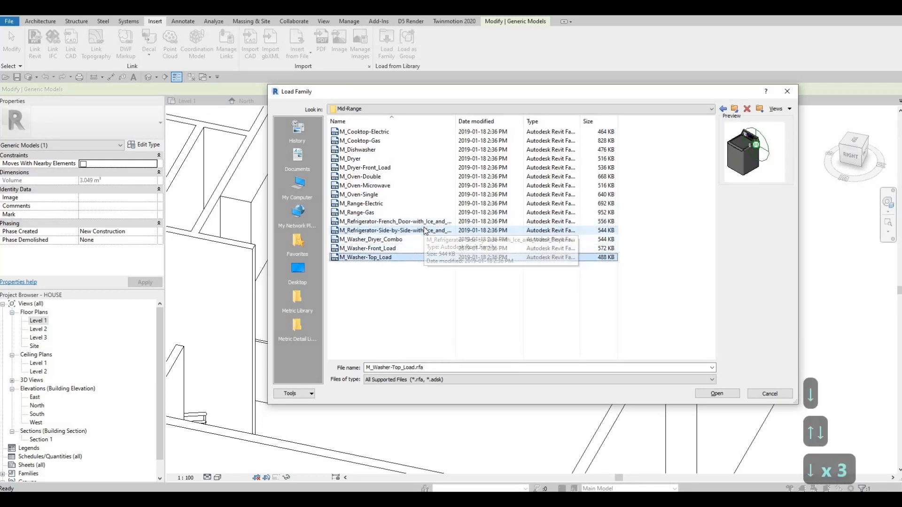
key("Up")
key("Up")
key("Up")
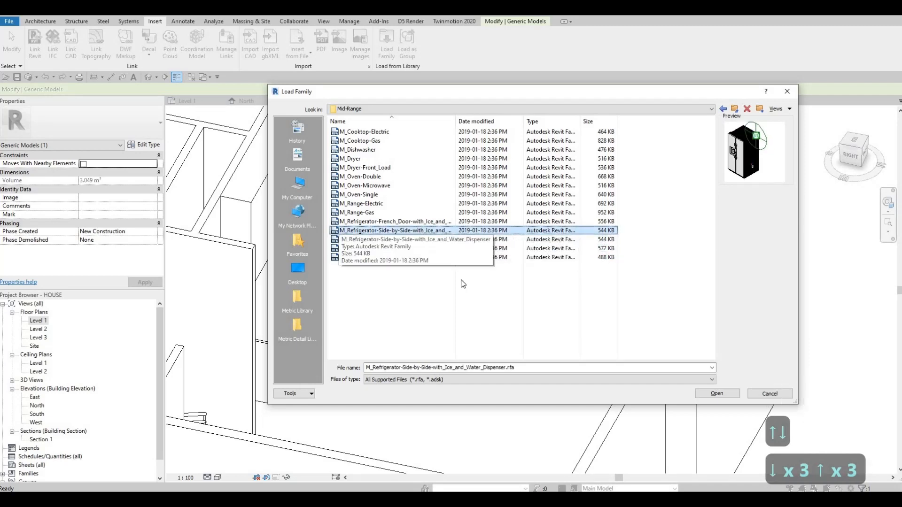
left_click(723, 396)
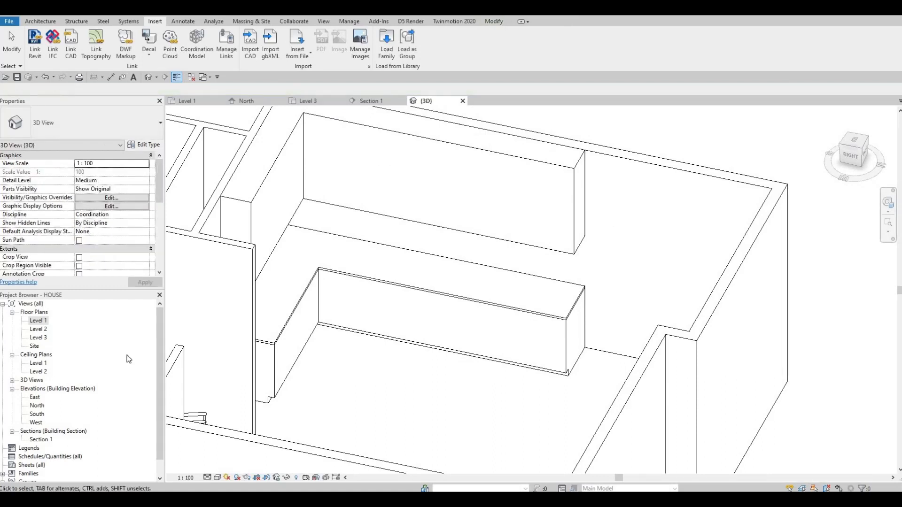
Step: In the Level 1 floor plan, place the 850mm refrigerator rotated 180 degrees against the wall at the end of the short counter leg
double_click(39, 322)
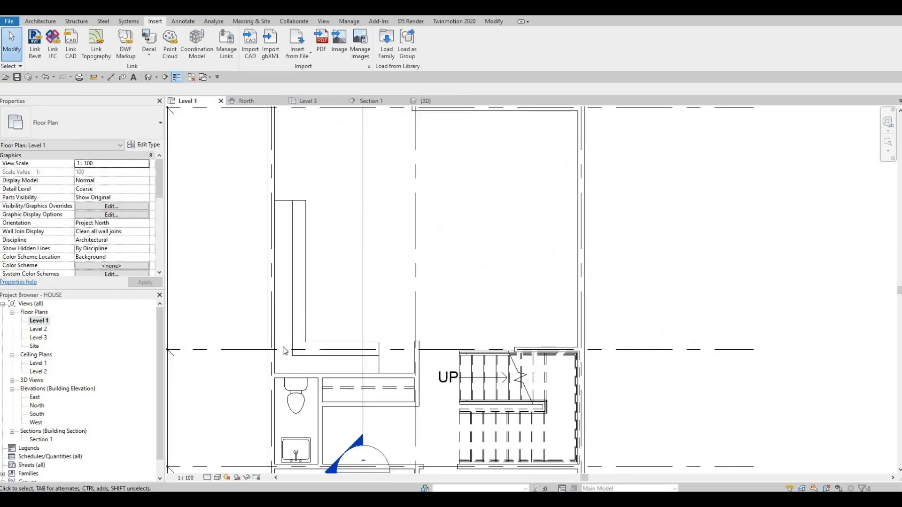
key("c")
key("m")
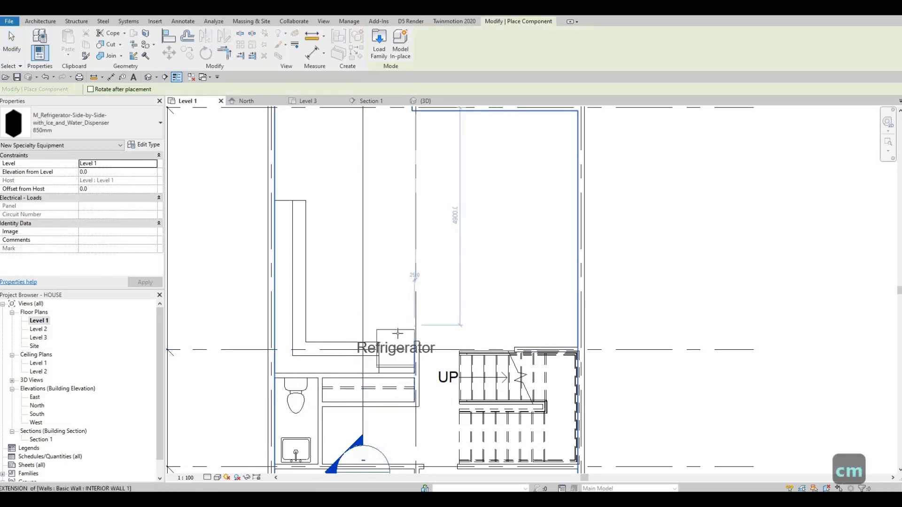
scroll(397, 346, "up", 1)
scroll(398, 345, "up", 2)
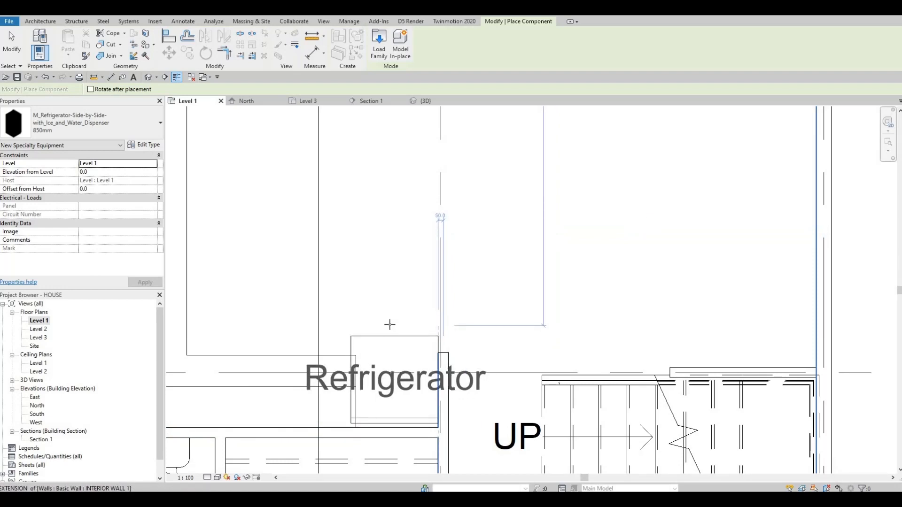
key("space")
key("space")
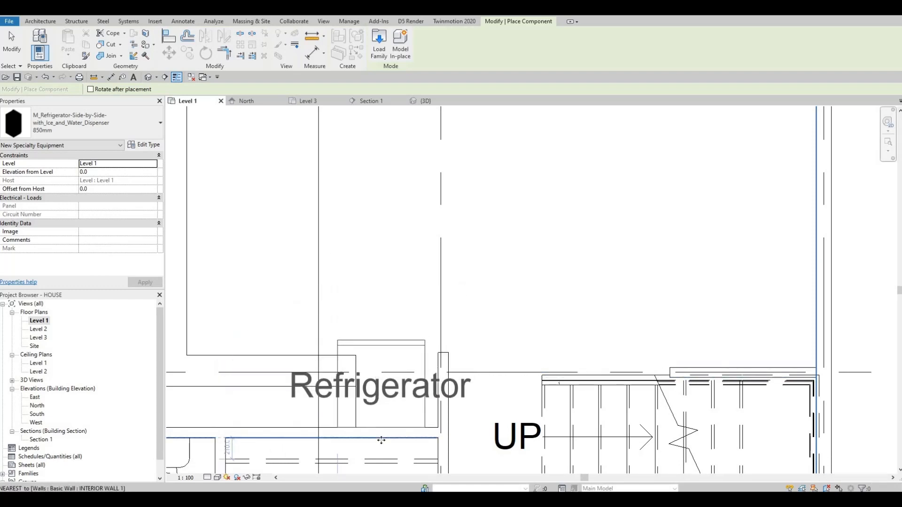
left_click(400, 439)
key("Escape")
scroll(404, 367, "up", 2)
key("Escape")
key("Escape")
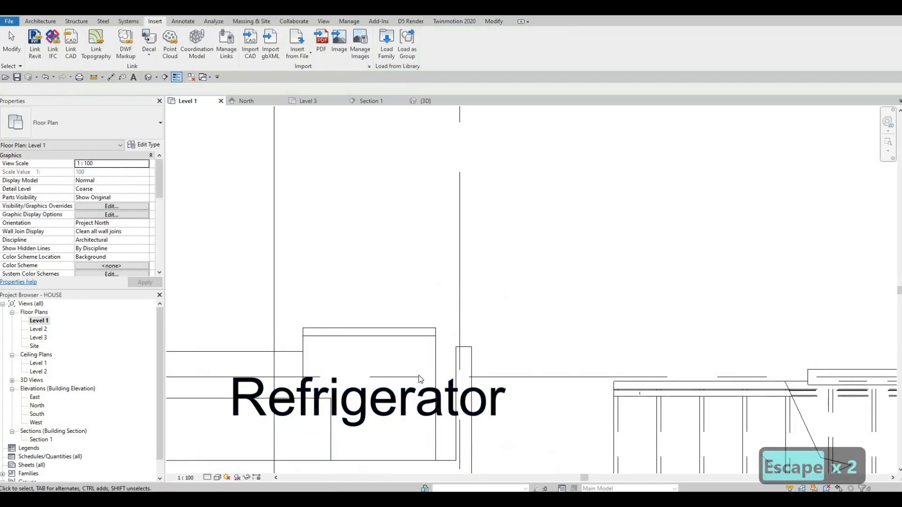
Step: Turn off Show Label in the placed refrigerator's type properties
middle_click_drag(421, 333, 393, 281)
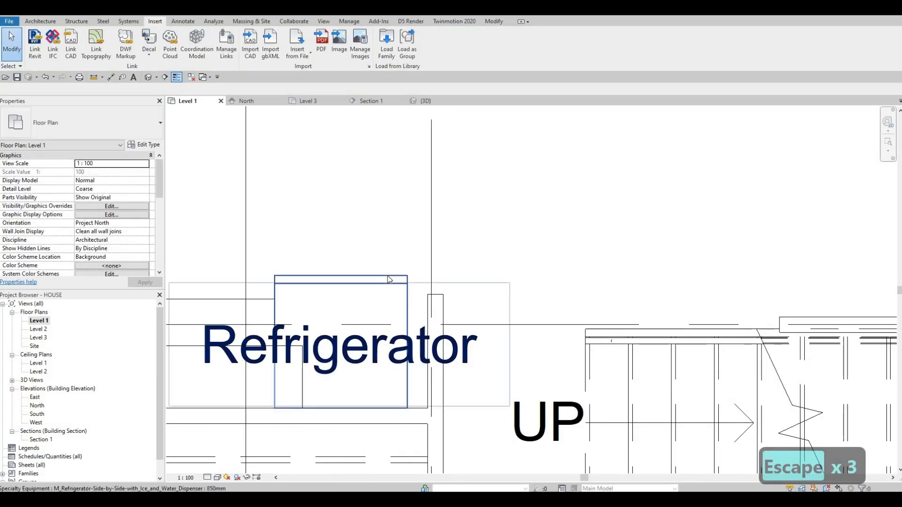
left_click(388, 279)
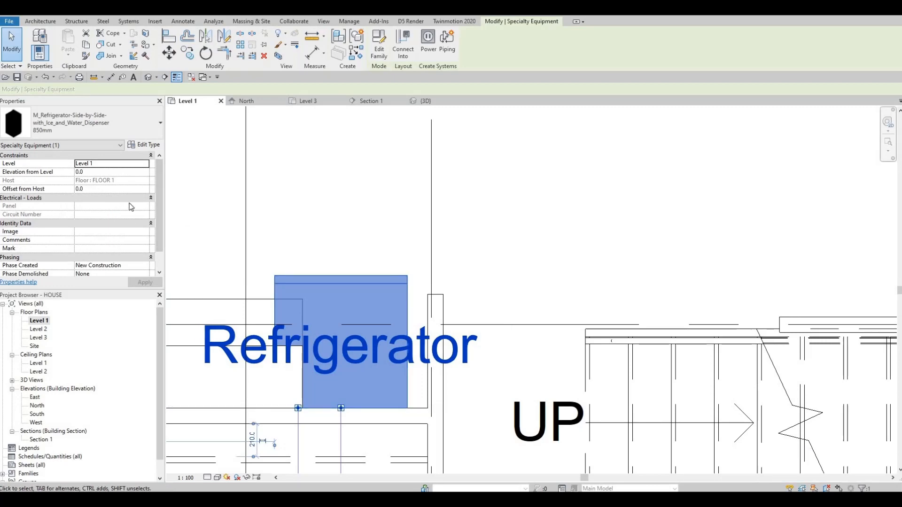
scroll(129, 207, "down", 1)
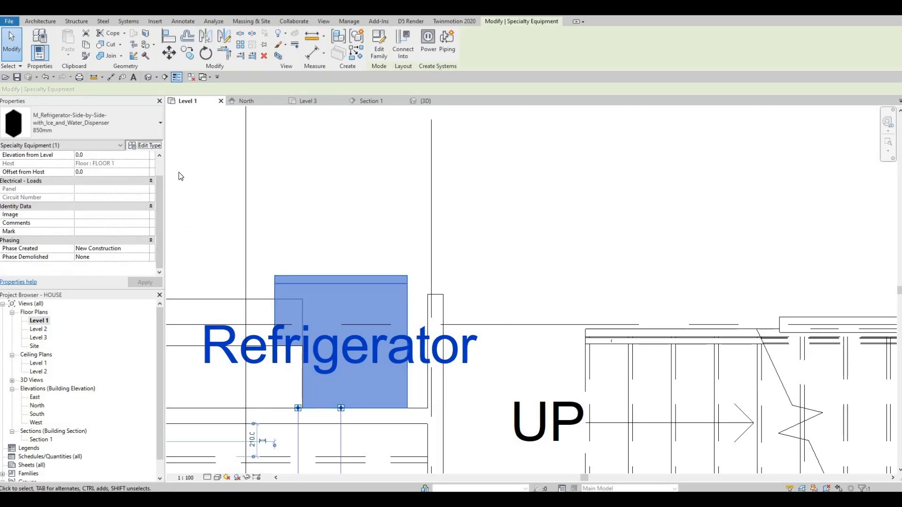
left_click(144, 146)
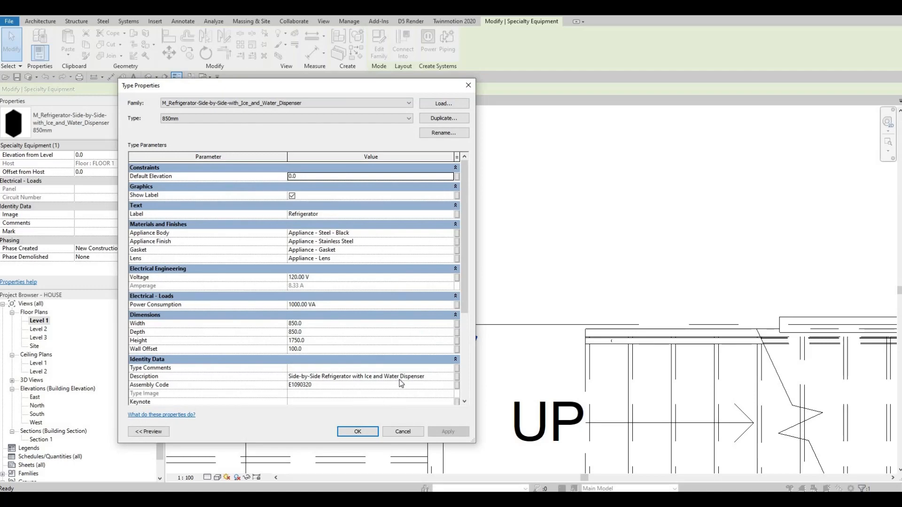
left_click(292, 195)
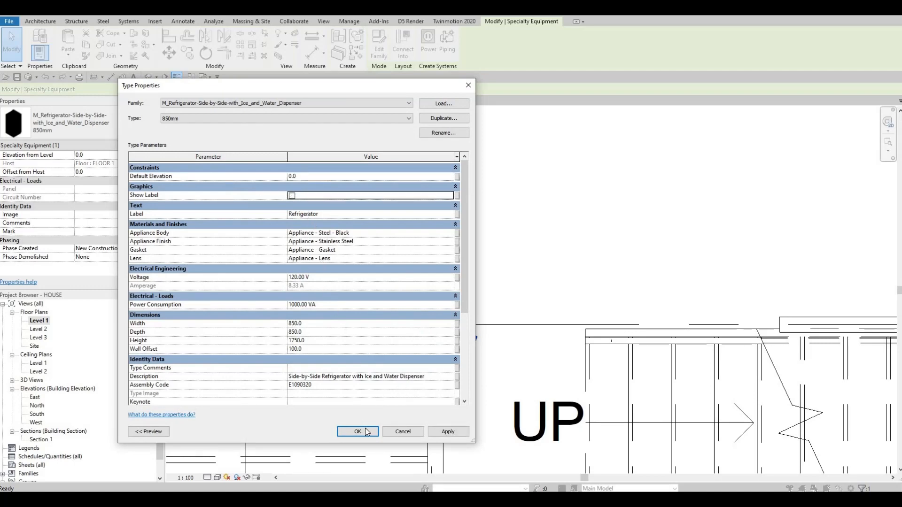
left_click(444, 431)
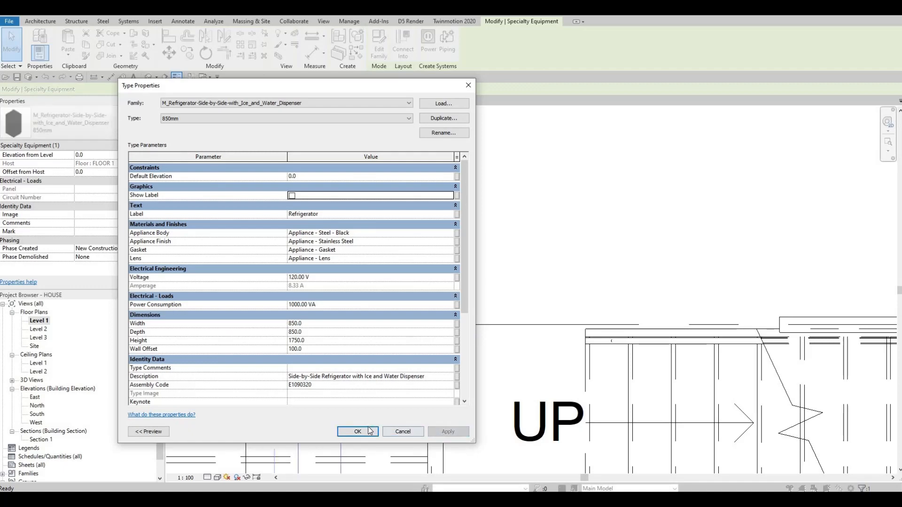
key("Return")
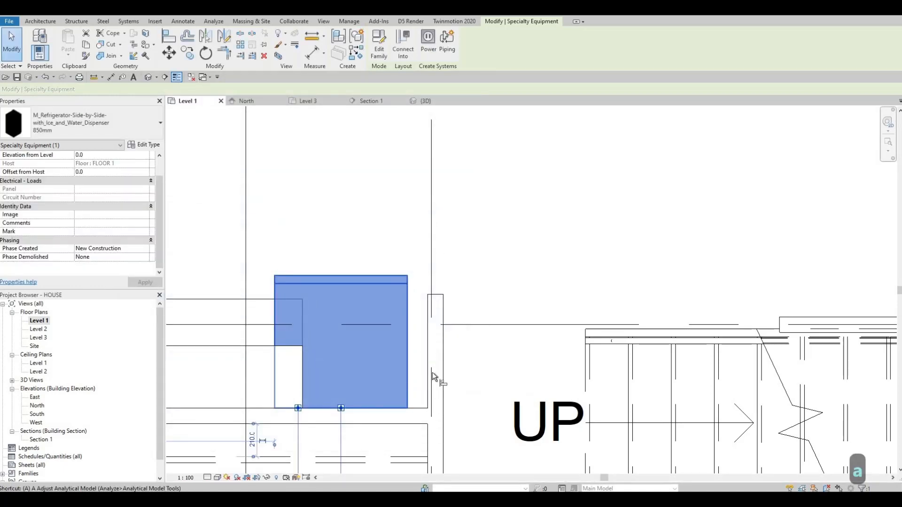
Step: Align the refrigerator's side with the face of the interior wall next to it
key("a")
key("l")
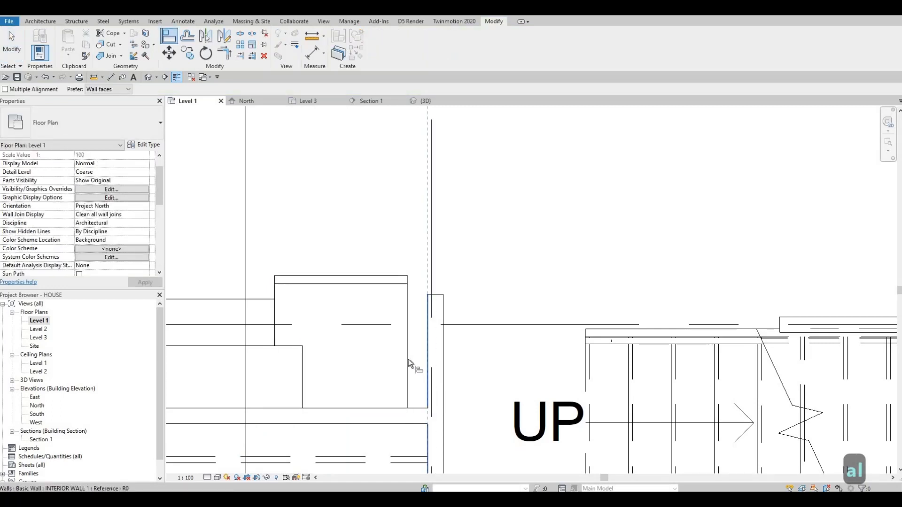
left_click(409, 363)
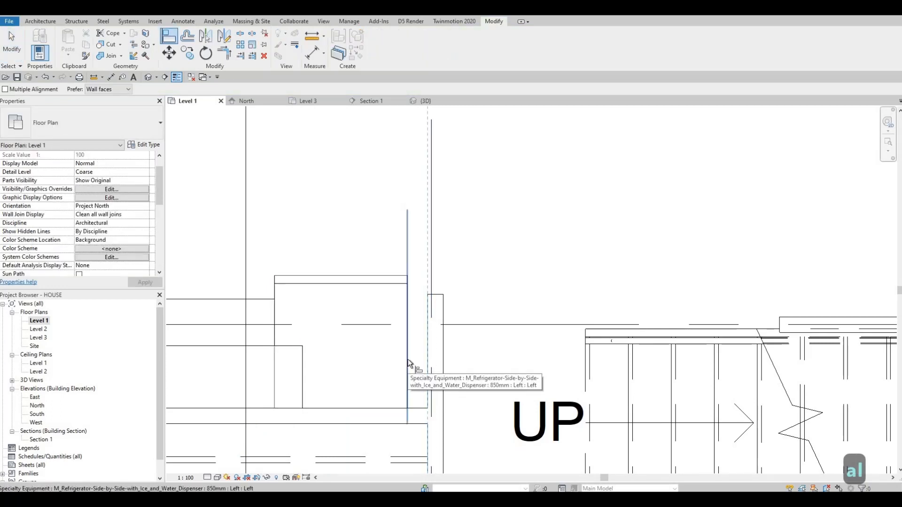
left_click(408, 363)
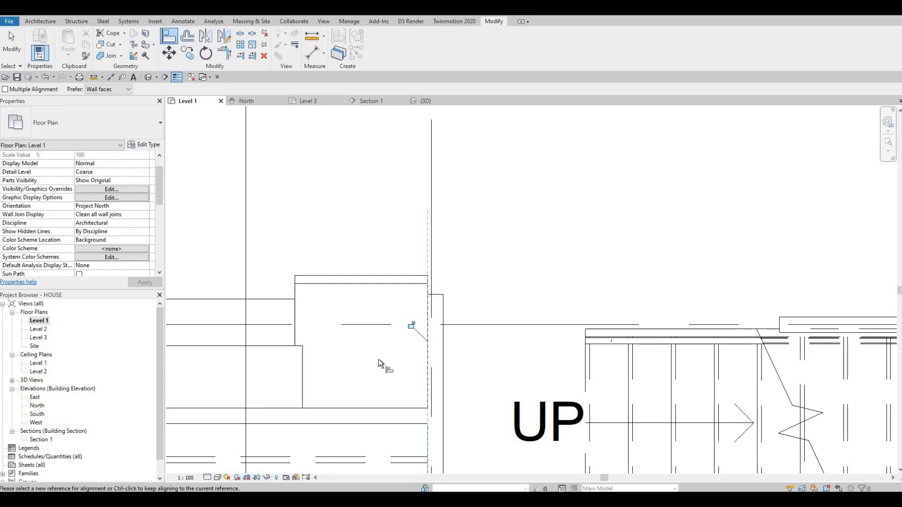
key("Escape")
key("Escape")
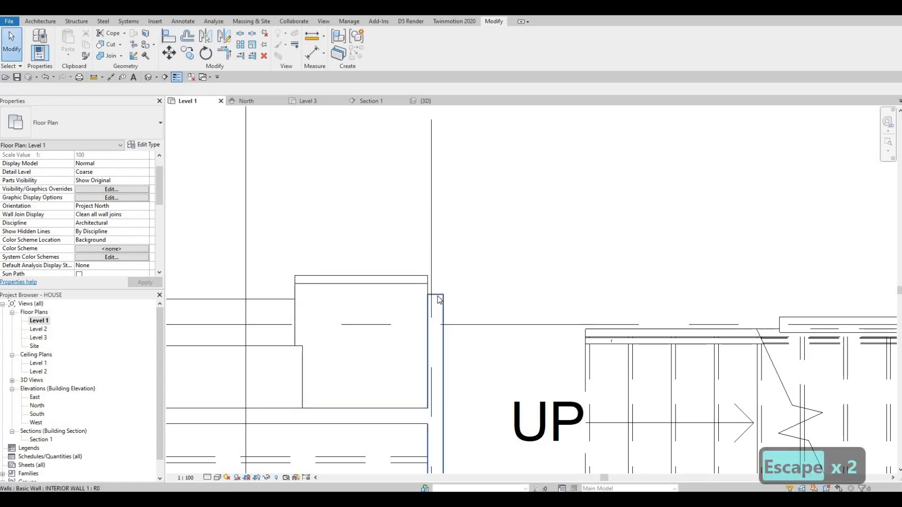
Step: Extend the interior wall end beside the refrigerator slightly past its front, making the wall about 1640 mm long
left_click(439, 296)
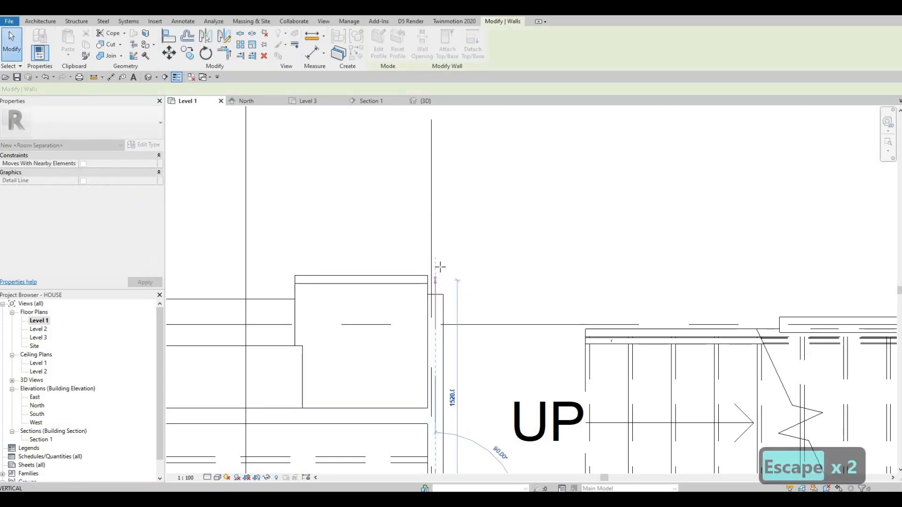
left_click_drag(441, 267, 439, 267)
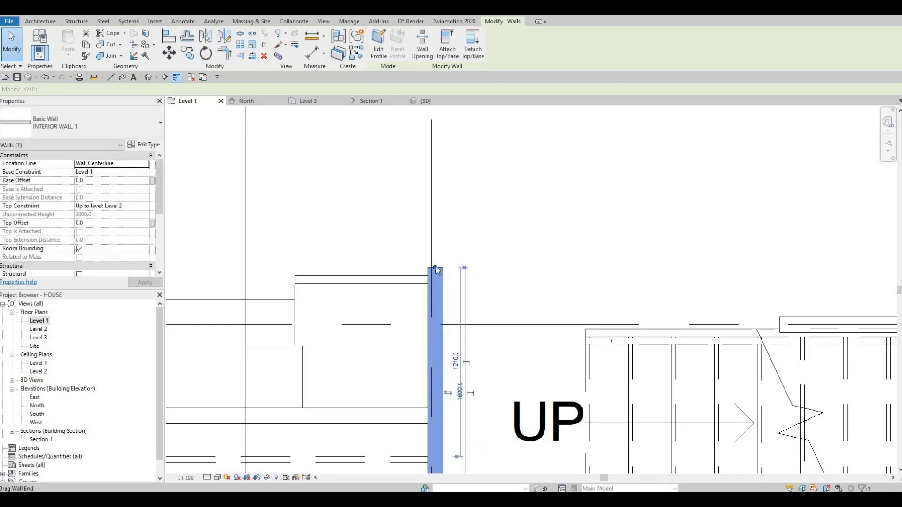
left_click_drag(434, 264, 435, 262)
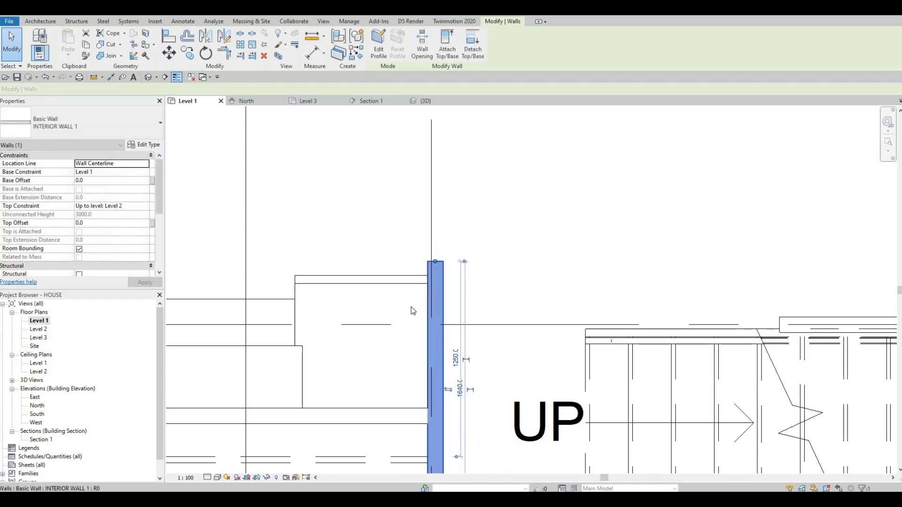
Step: Shorten the short leg of the granite countertop and of the base counter to leave a gap beside the refrigerator
middle_click_drag(358, 344, 598, 365)
scroll(527, 320, "down", 2)
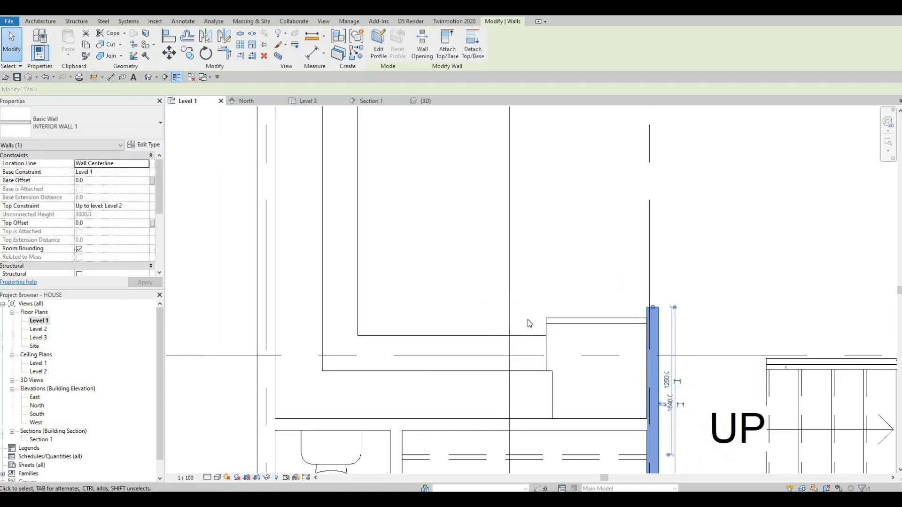
middle_click_drag(524, 315, 522, 315)
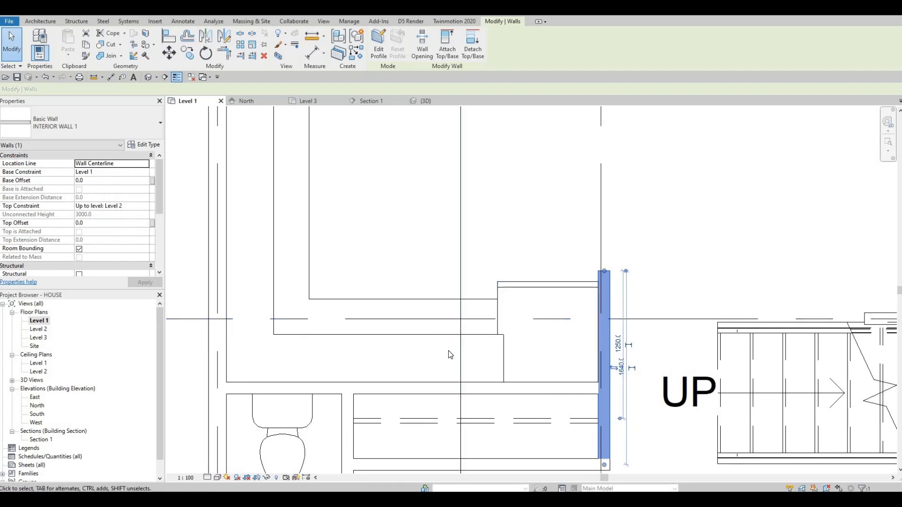
left_click(472, 302)
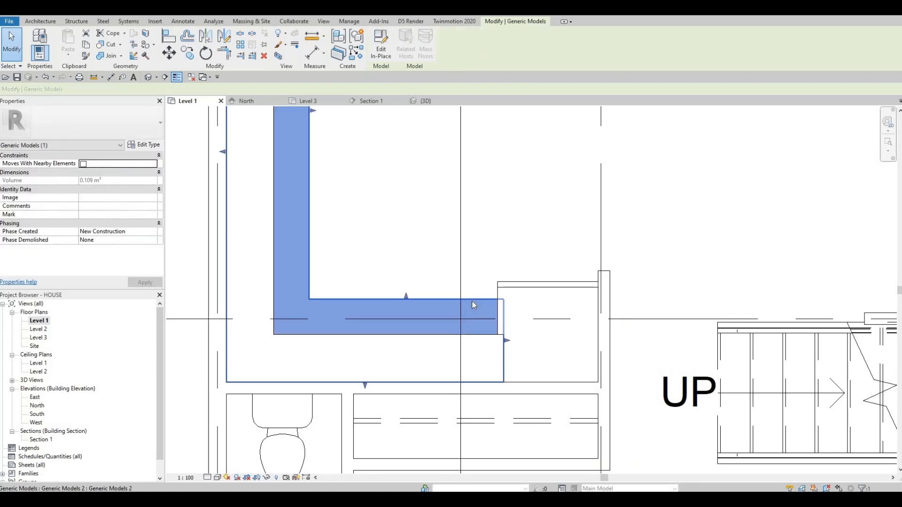
left_click_drag(501, 338, 473, 340)
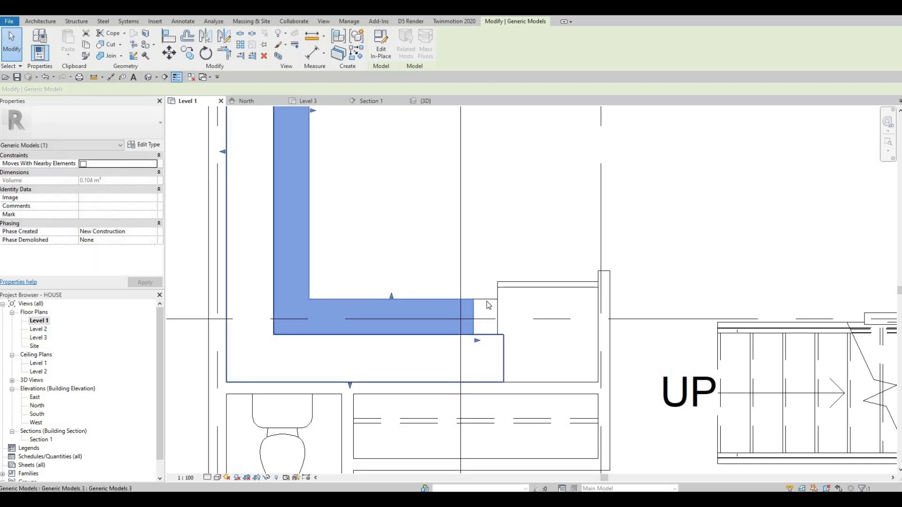
left_click(494, 317)
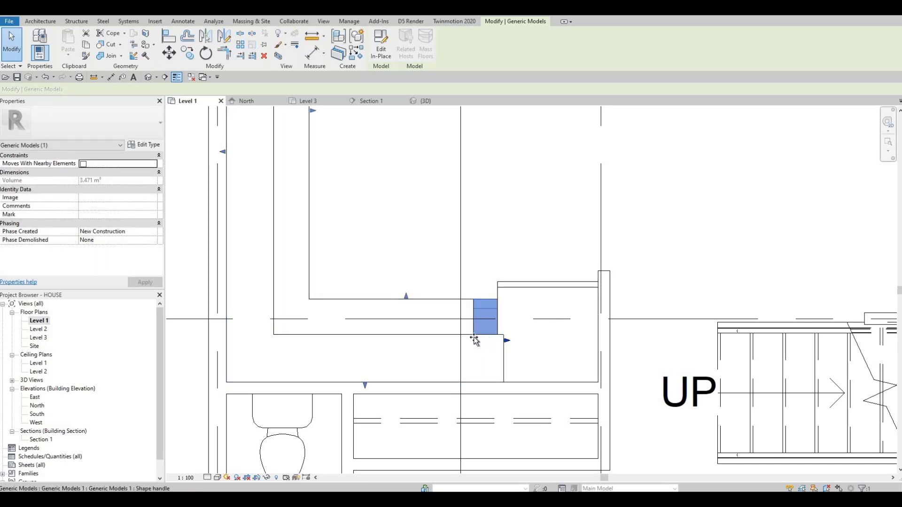
left_click_drag(474, 339, 486, 339)
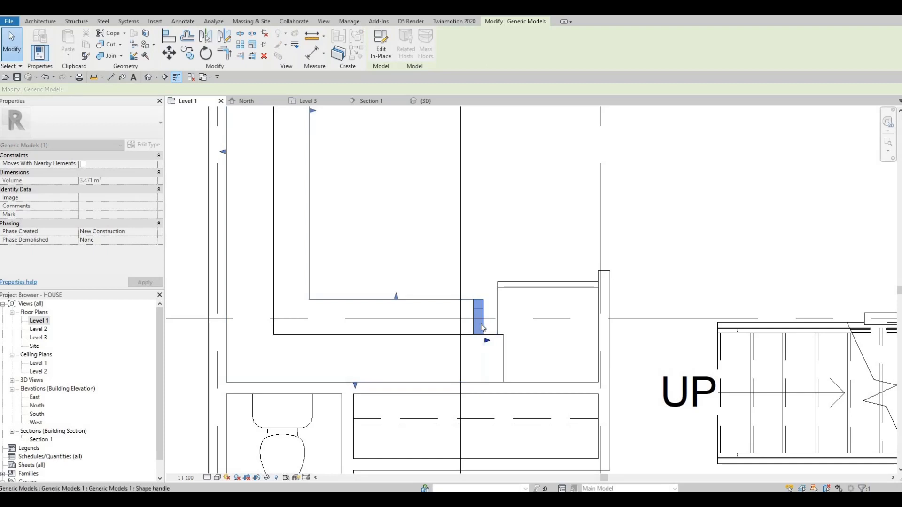
Step: Align the short-leg ends of the base counter and upper cabinets with the shortened granite countertop end
key("Escape")
key("Escape")
scroll(483, 333, "up", 1)
key("a")
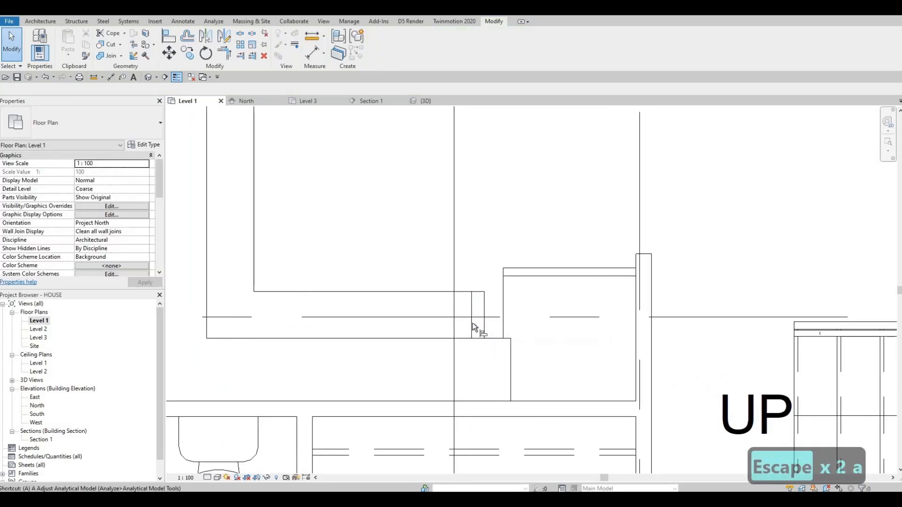
key("l")
left_click(473, 347)
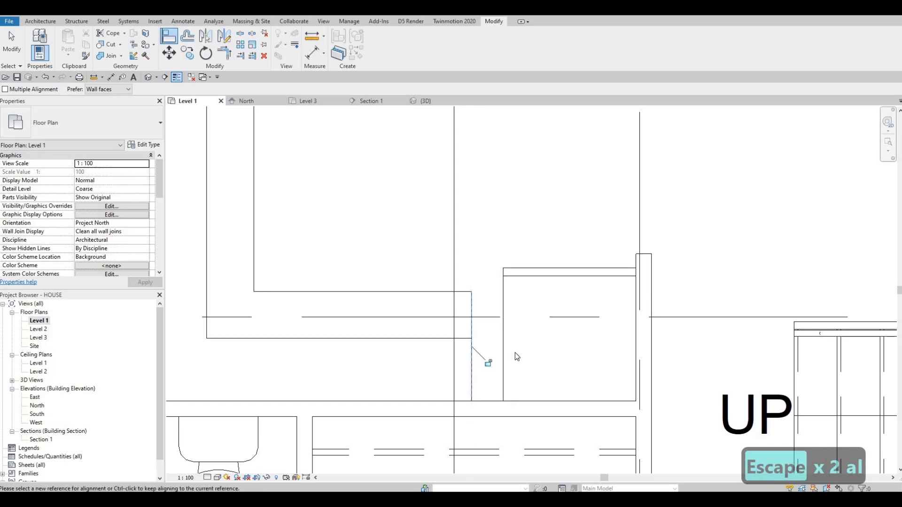
key("Escape")
key("Escape")
key("Escape")
Step: Nudge the refrigerator away from the interior wall to centre it in the gap between wall and counter
left_click(504, 334)
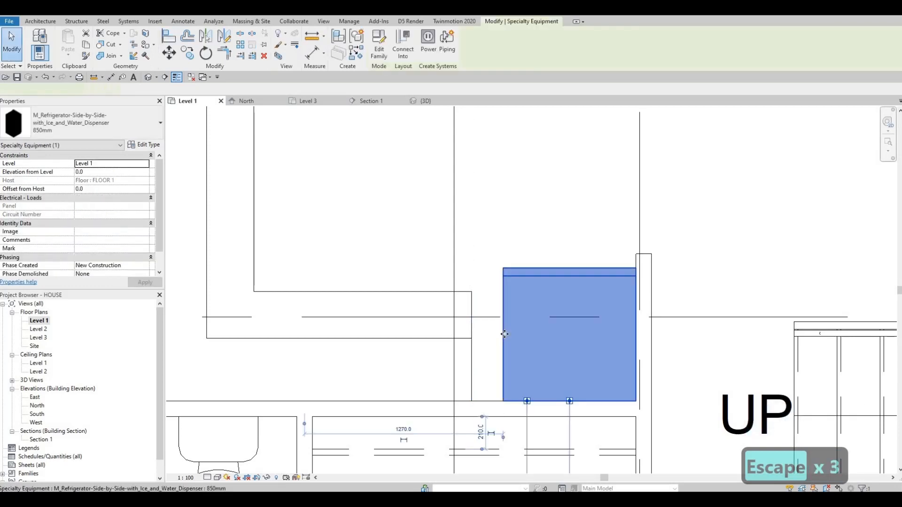
key("Left")
key("Left")
key("Left")
key("Left")
key("Left")
key("Left")
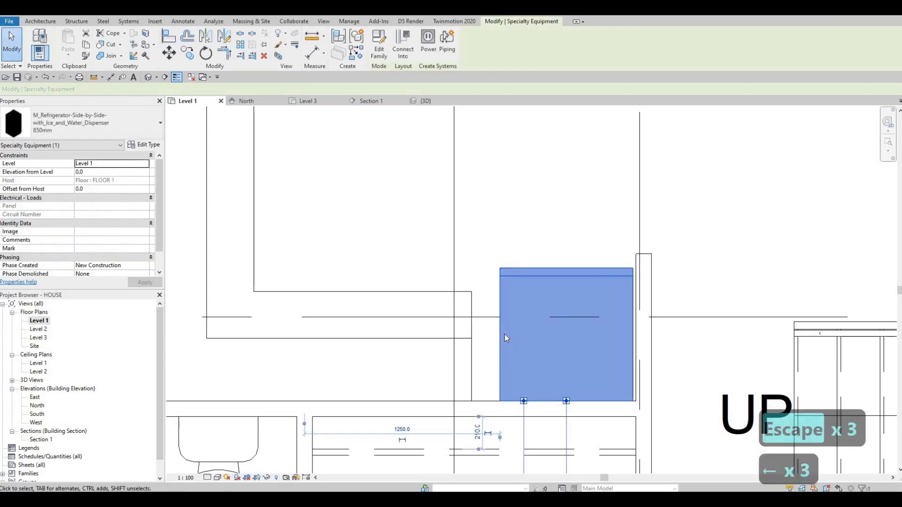
key("Left")
key("Left")
key("Left")
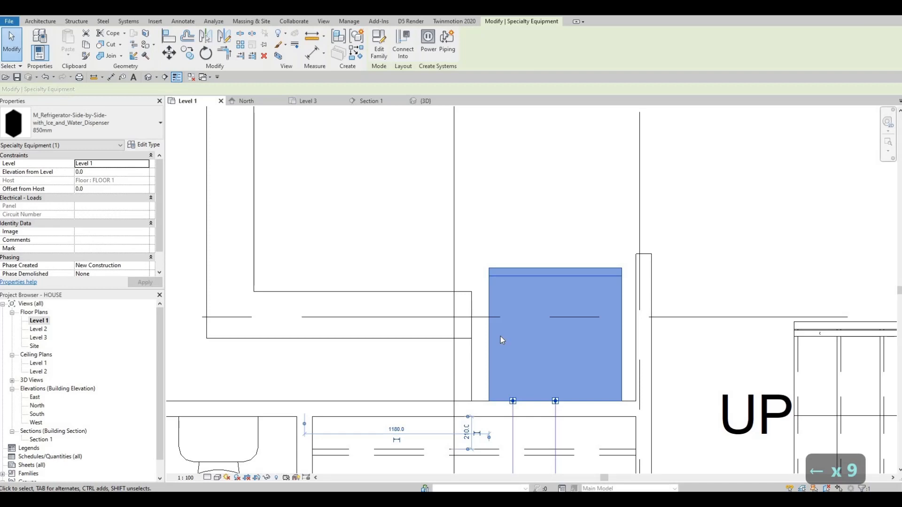
key("Escape")
key("Escape")
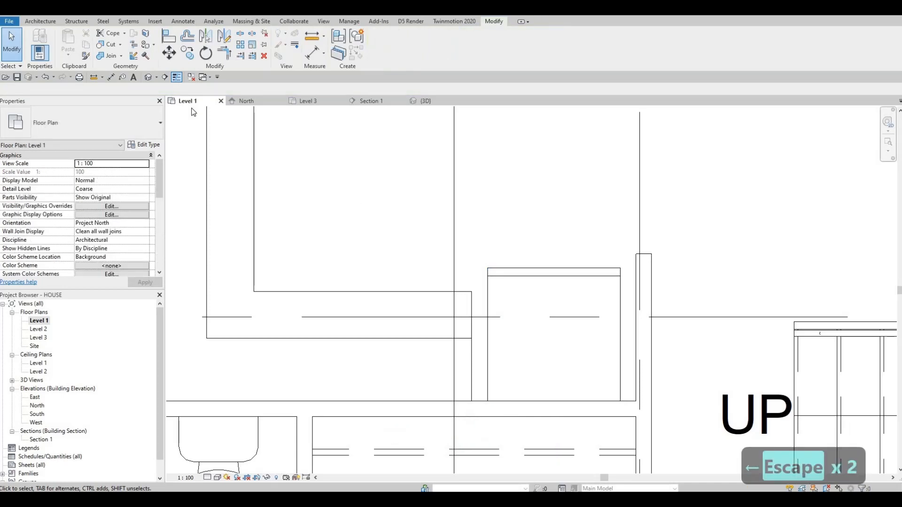
Step: Draw a building section across the kitchen between grids A and B, facing the refrigerator, and open its view
scroll(602, 224, "down", 5)
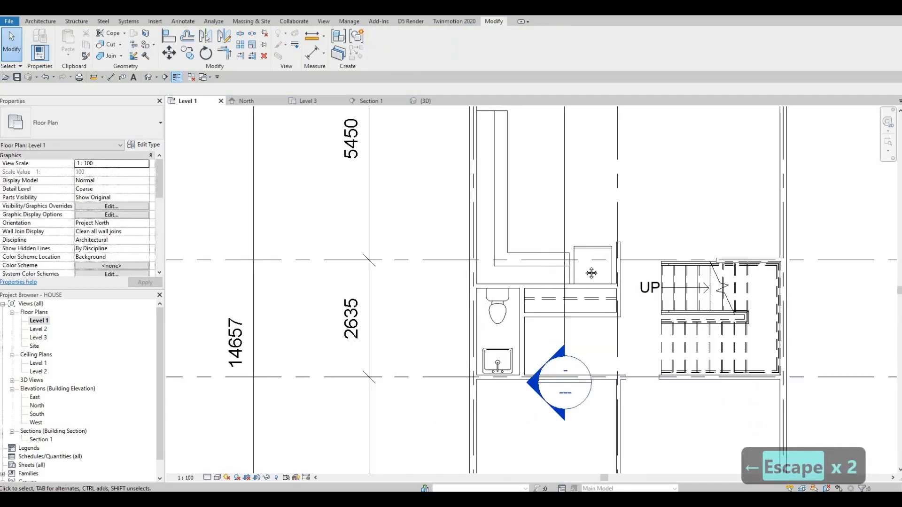
left_click(165, 77)
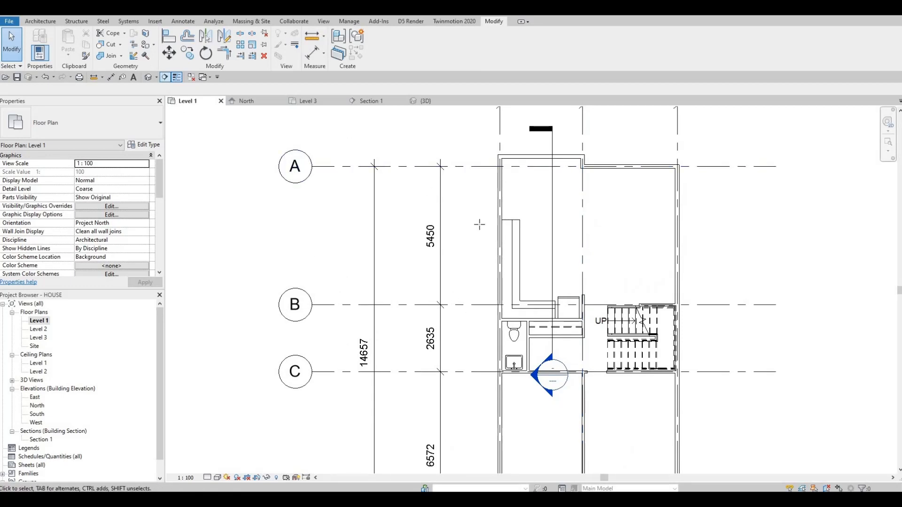
left_click(450, 246)
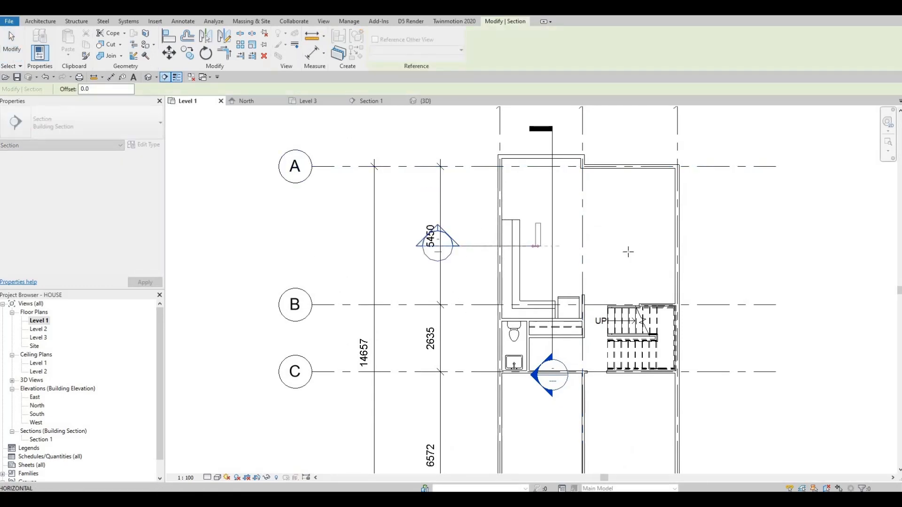
key("Escape")
left_click(636, 247)
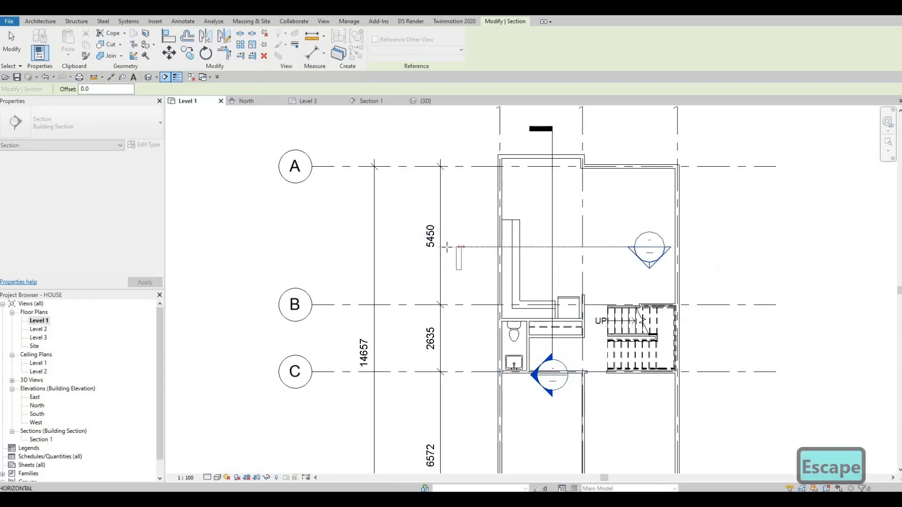
left_click(447, 248)
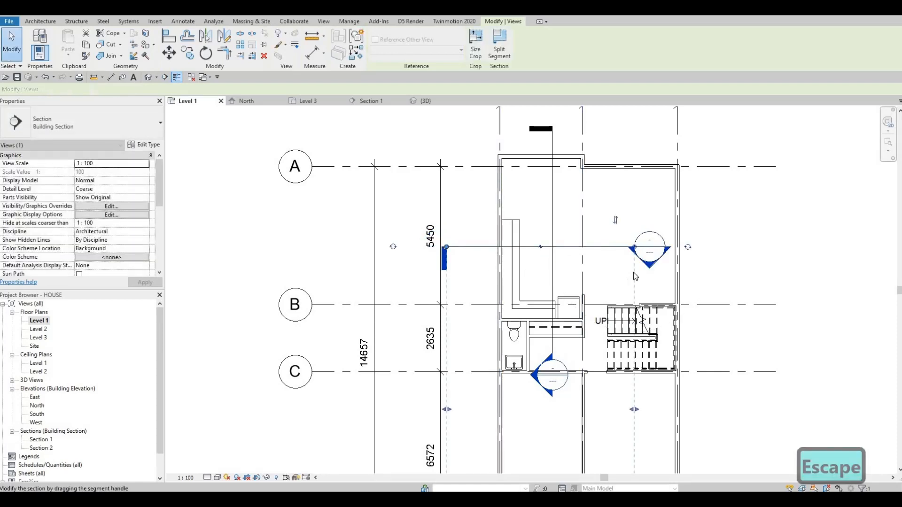
key("Escape")
key("Escape")
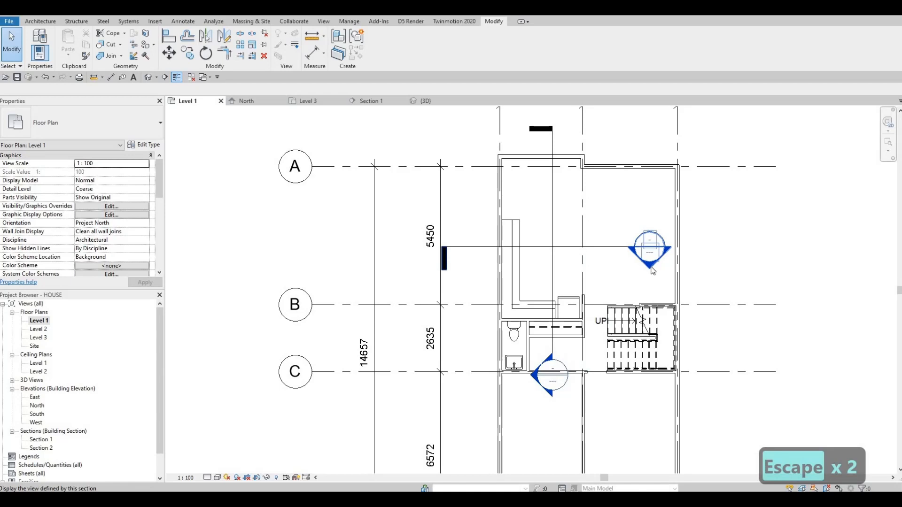
double_click(651, 268)
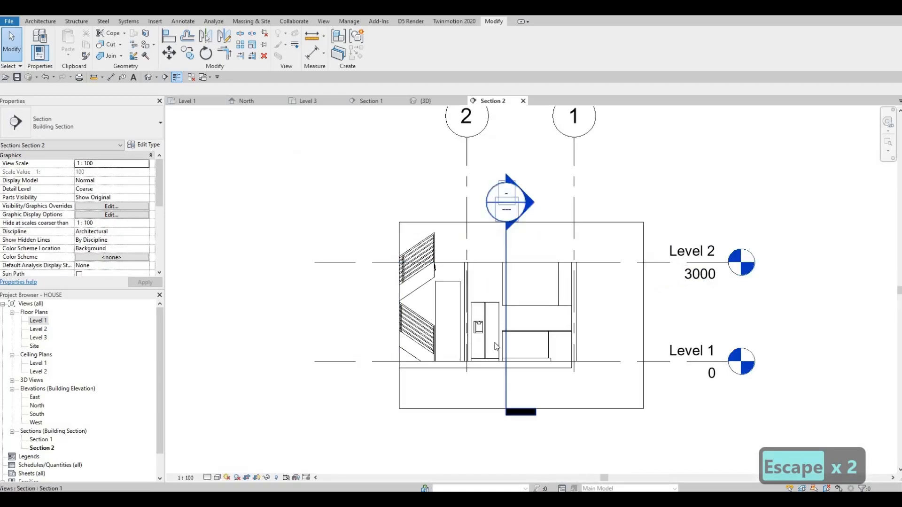
Step: Check the refrigerator's type properties, including its materials and dimensions, from the new section view
scroll(475, 348, "up", 6)
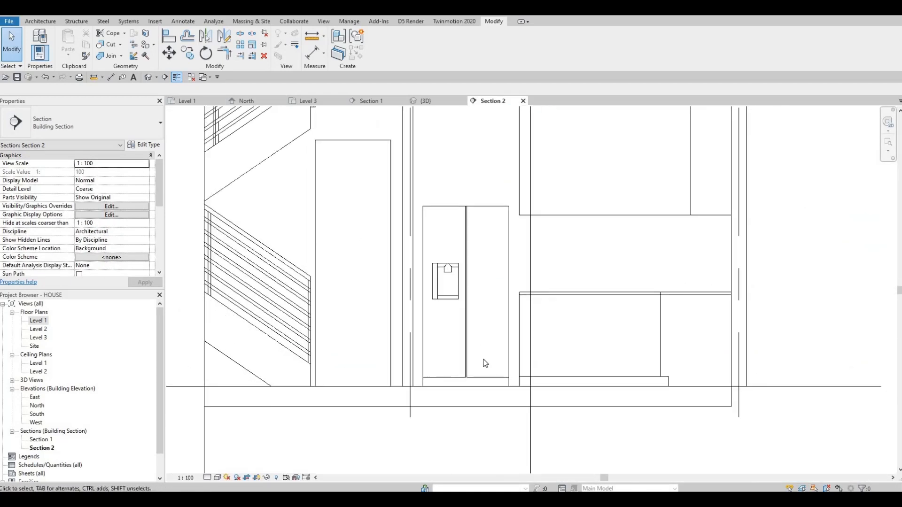
middle_click_drag(505, 310, 489, 309)
left_click(492, 299)
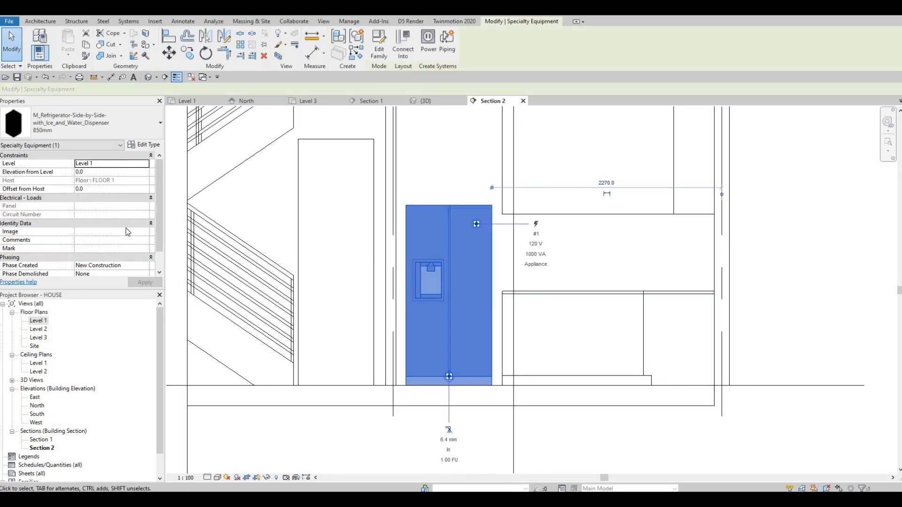
scroll(117, 230, "down", 1)
scroll(134, 163, "up", 1)
left_click(144, 145)
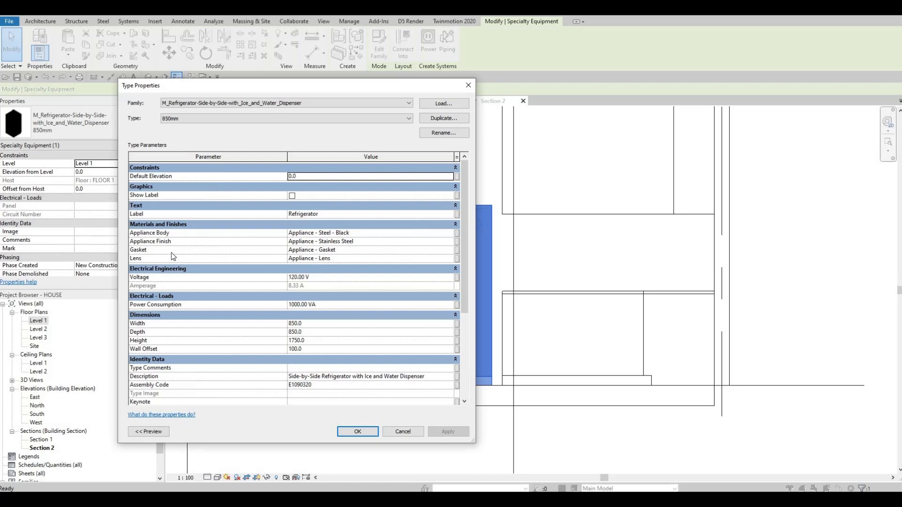
left_click(466, 87)
middle_click_drag(451, 298, 408, 356)
key("Escape")
Step: Align the bottom of the upper cabinets with the top of the refrigerator in the section view
scroll(428, 264, "down", 1)
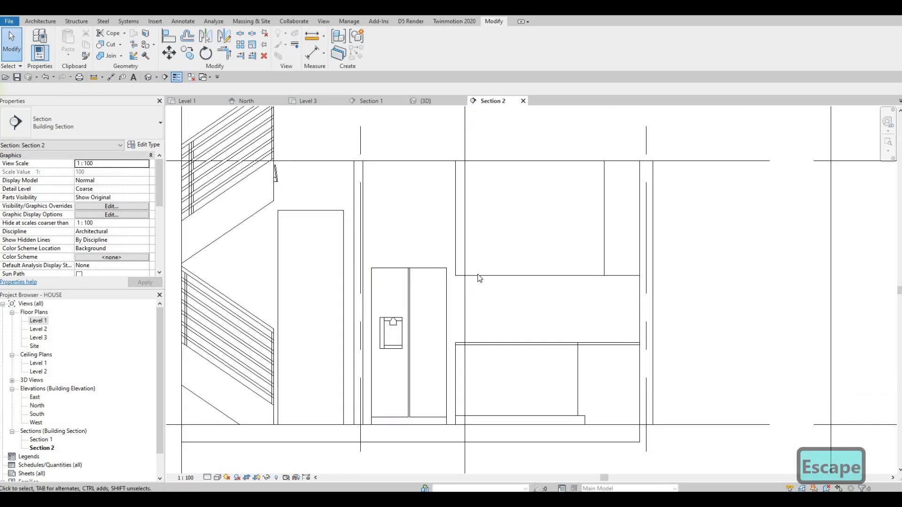
left_click(502, 275)
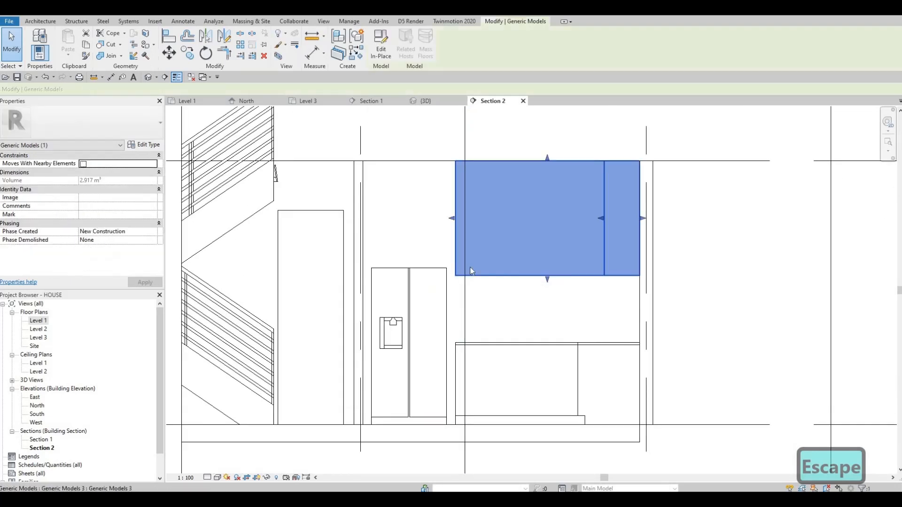
scroll(526, 266, "up", 1)
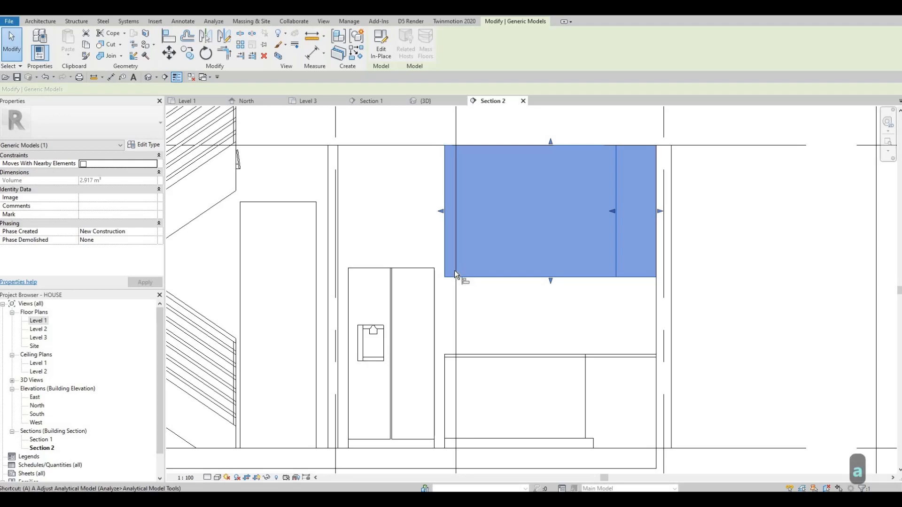
key("a")
key("l")
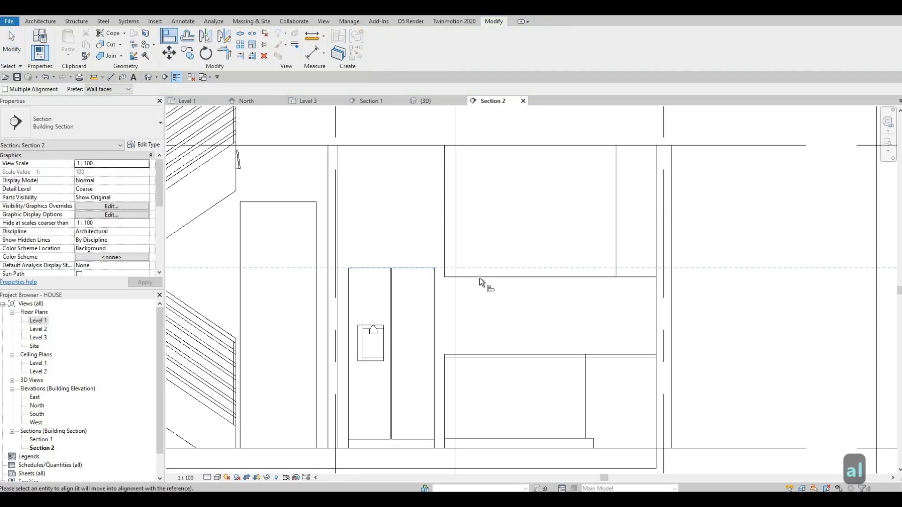
left_click(479, 277)
key("Escape")
key("Escape")
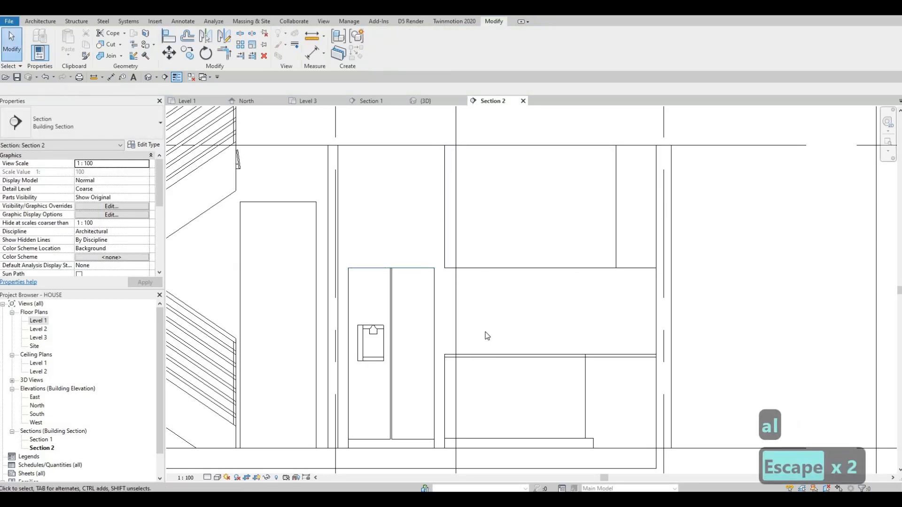
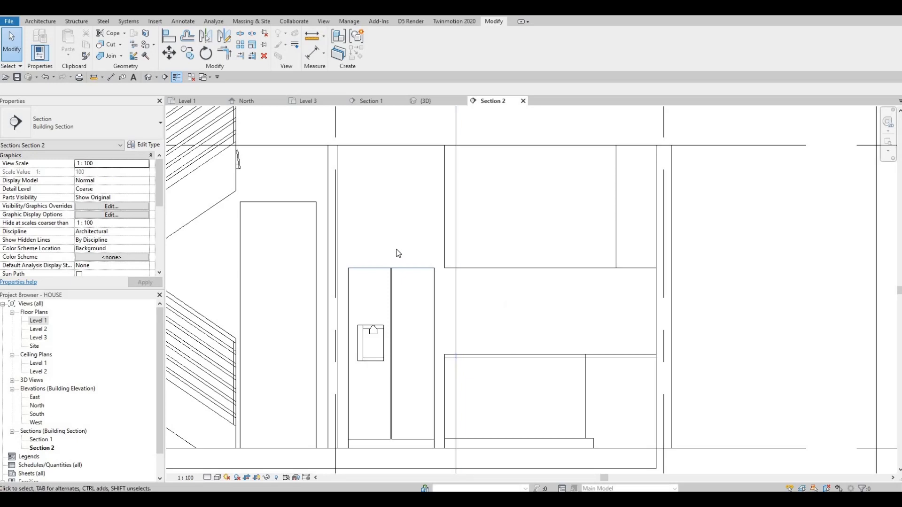
Step: Start a new in-place model in the Generic Models category for the surround of the refrigerator
scroll(398, 253, "up", 1)
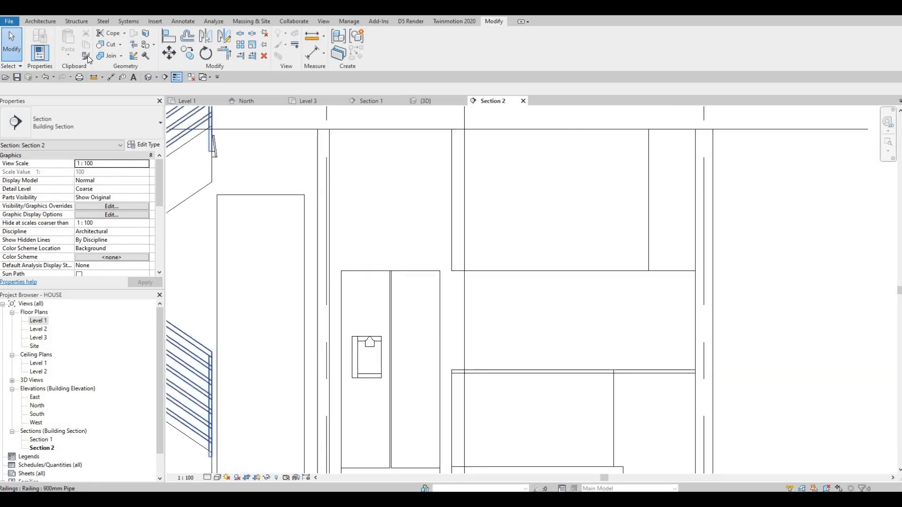
key("Escape")
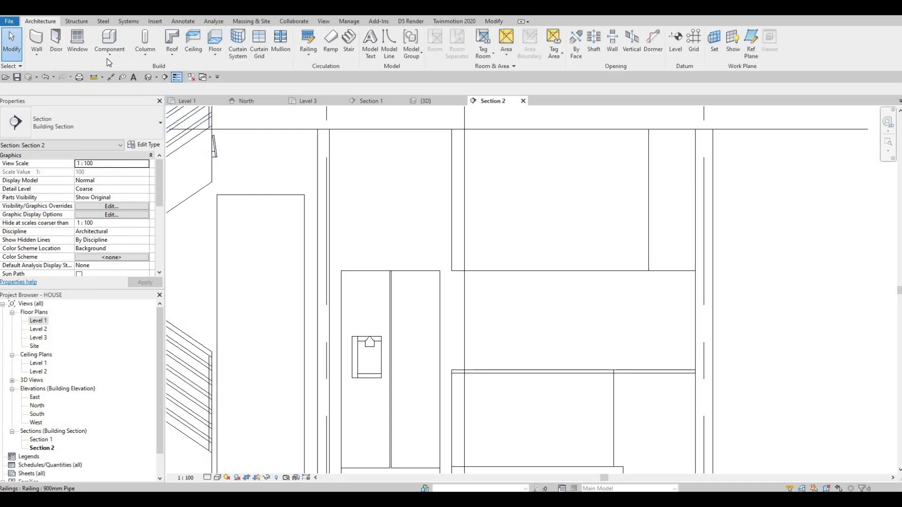
left_click(110, 55)
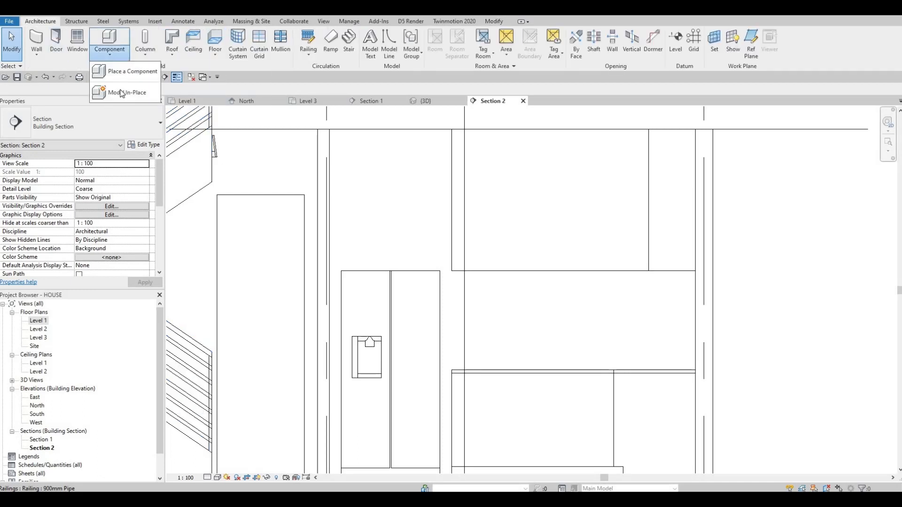
left_click(122, 93)
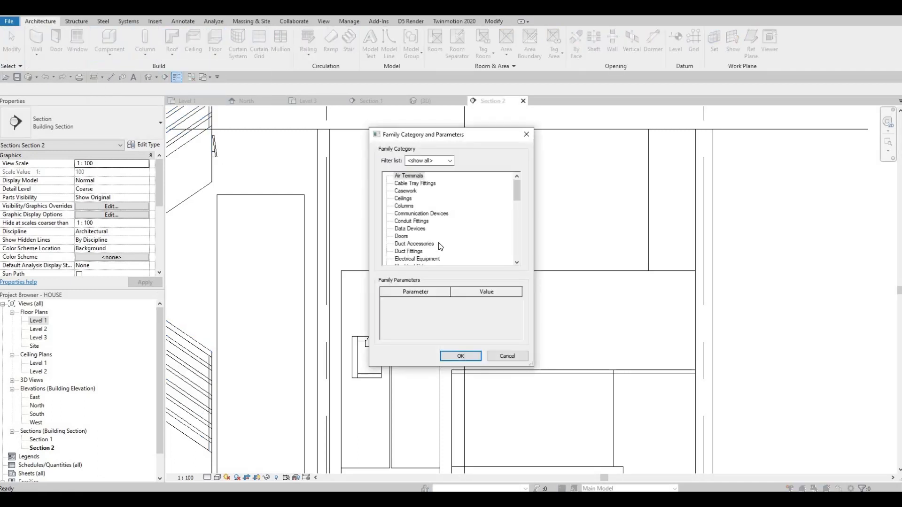
scroll(440, 246, "down", 2)
left_click(412, 244)
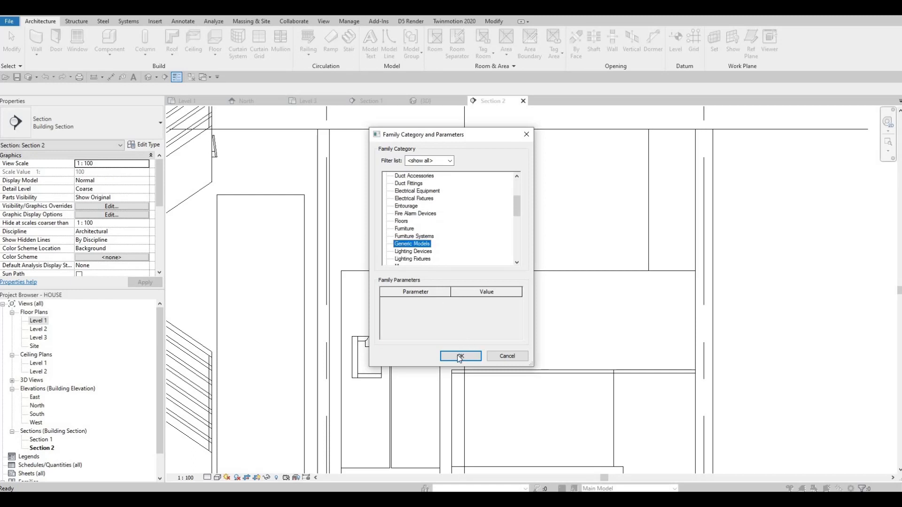
left_click(460, 355)
left_click(451, 269)
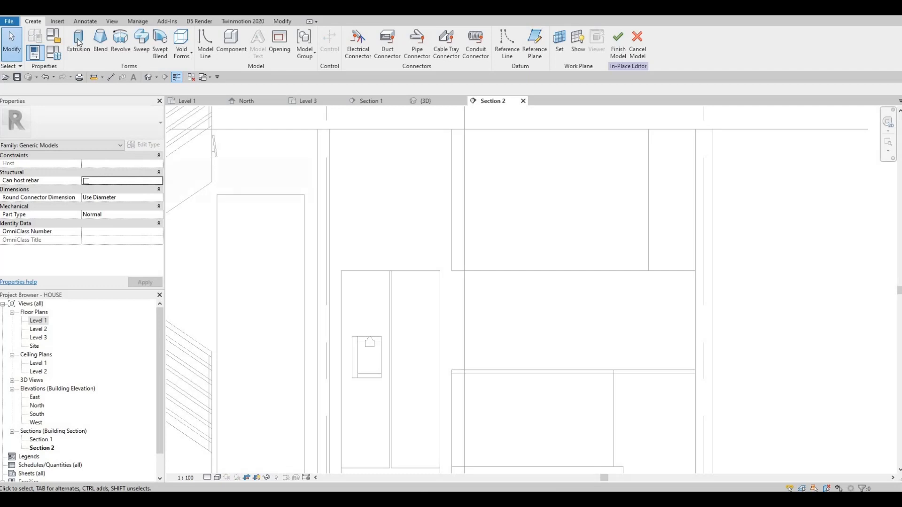
Step: Start an extrusion and pick the interior wall in the section as its work plane
left_click(79, 42)
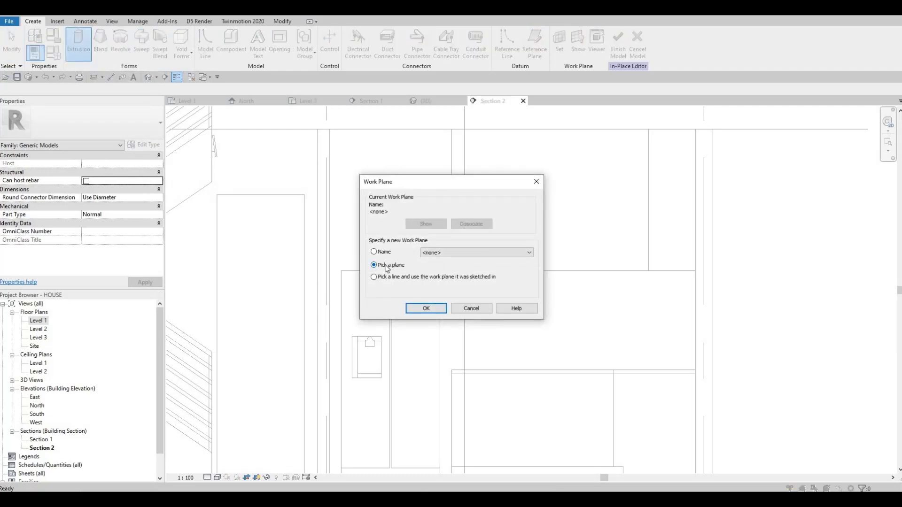
left_click(424, 309)
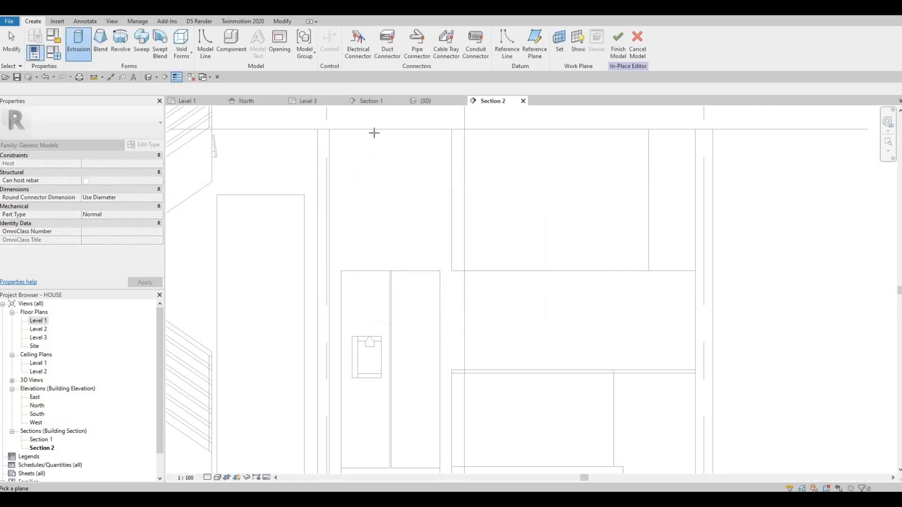
left_click(338, 151)
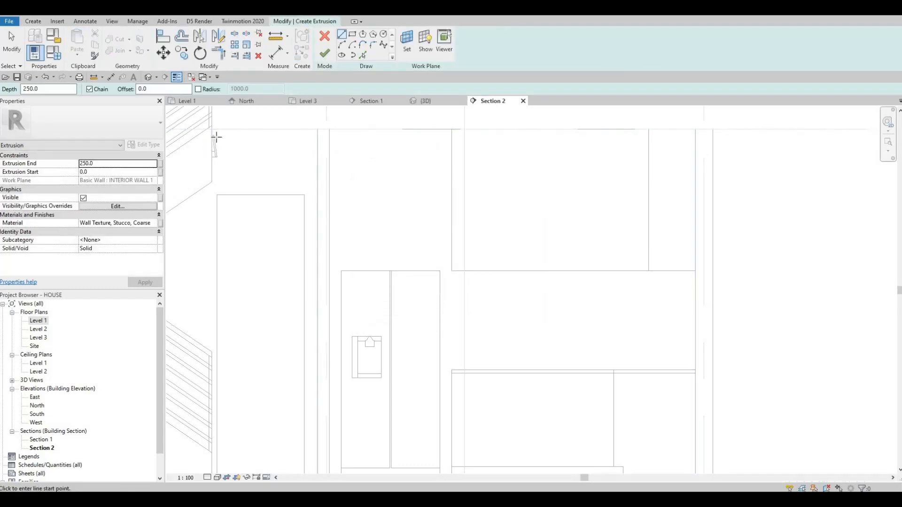
Step: Assign the Wall Texture, Stucco, Knockdown material from the AEC Plaster library to the extrusion
left_click(151, 224)
left_click(153, 224)
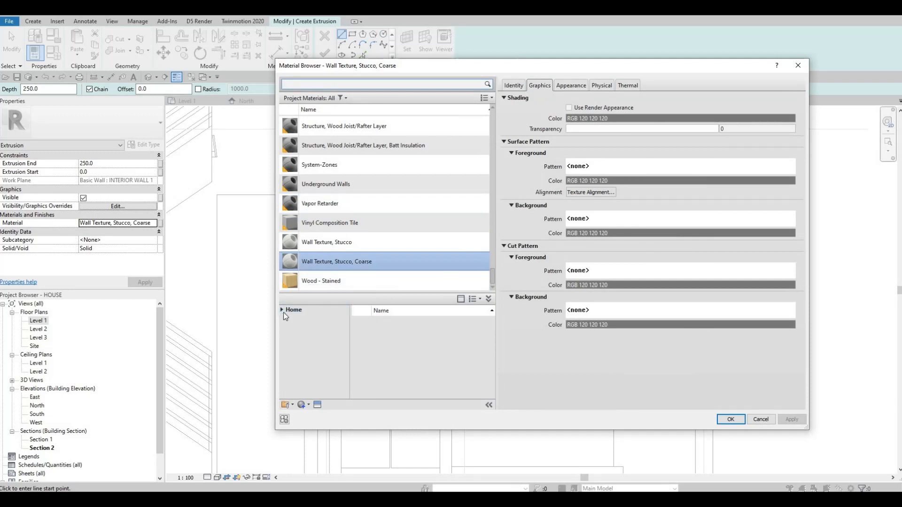
left_click(282, 310)
left_click(287, 328)
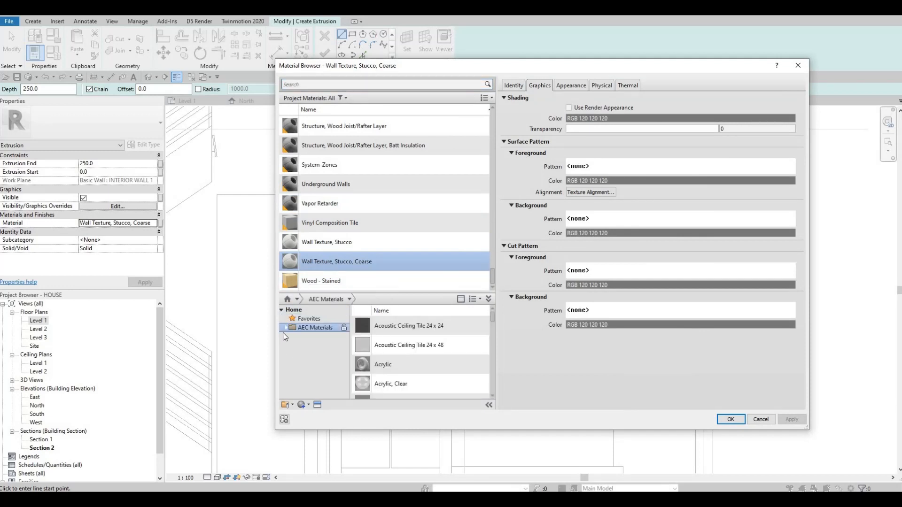
scroll(319, 376, "down", 1)
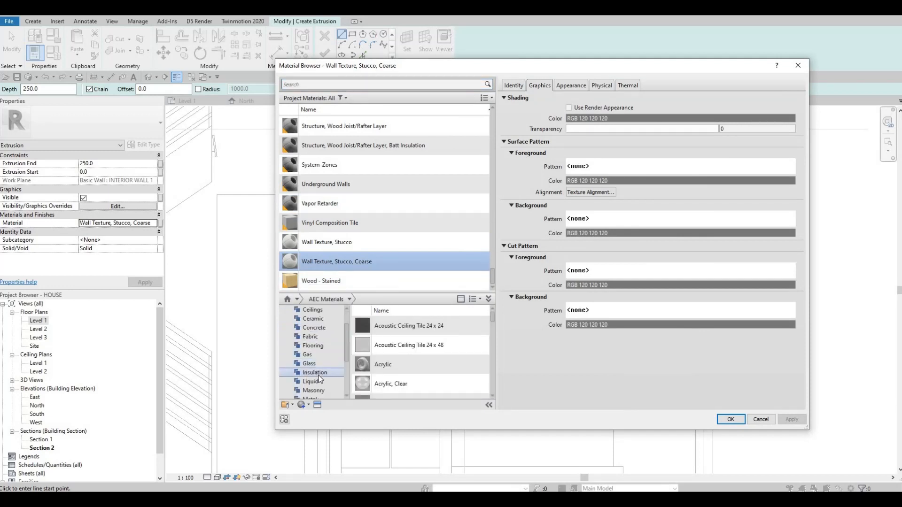
scroll(323, 376, "down", 2)
left_click(317, 380)
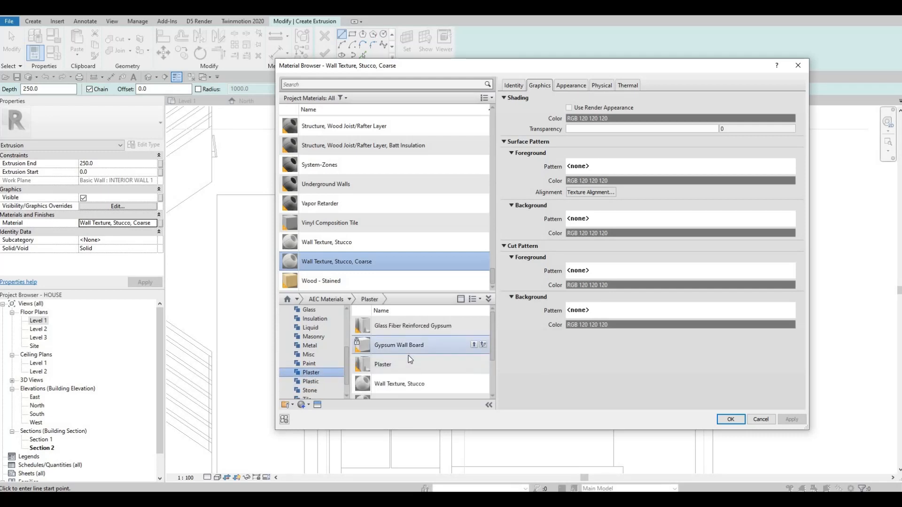
scroll(408, 356, "down", 2)
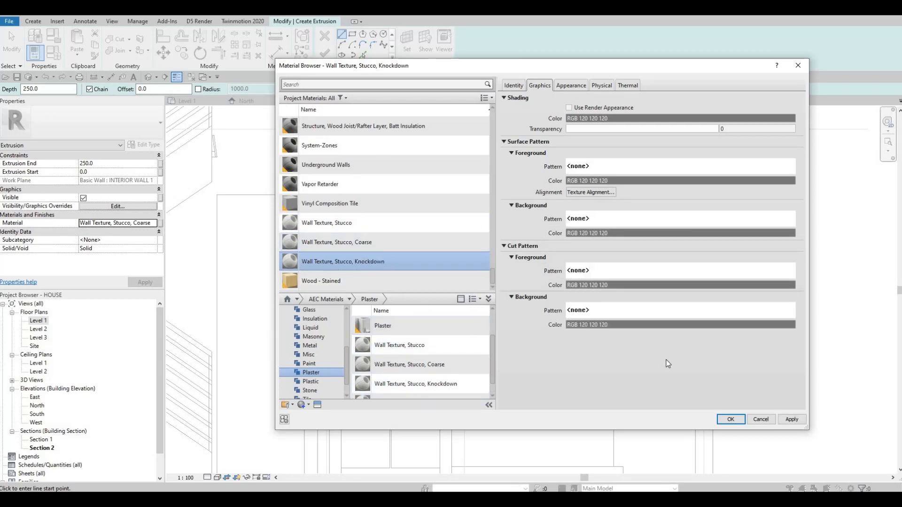
left_click(791, 419)
left_click(731, 419)
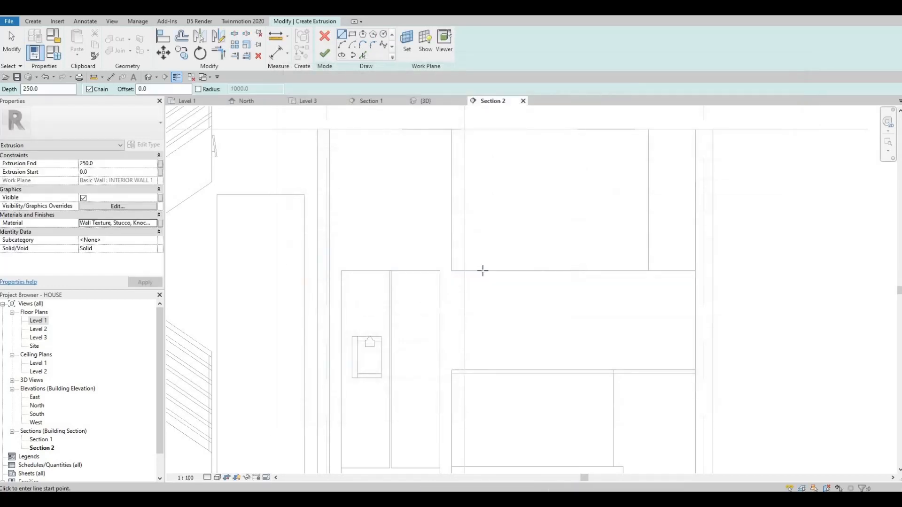
Step: Sketch a 3000 mm high rectangle from the ceiling corner at the interior wall to the counter's base at floor level
middle_click_drag(417, 291, 469, 258)
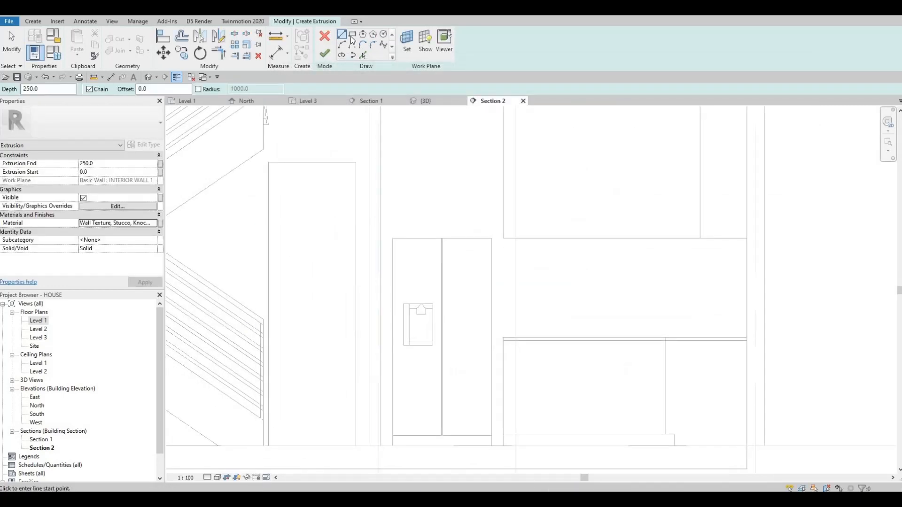
left_click(352, 37)
scroll(462, 136, "up", 1)
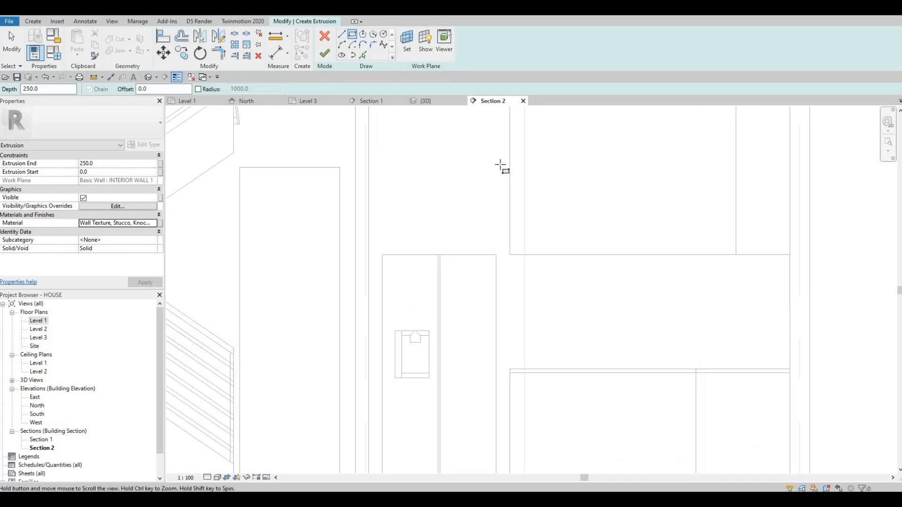
scroll(327, 437, "down", 1)
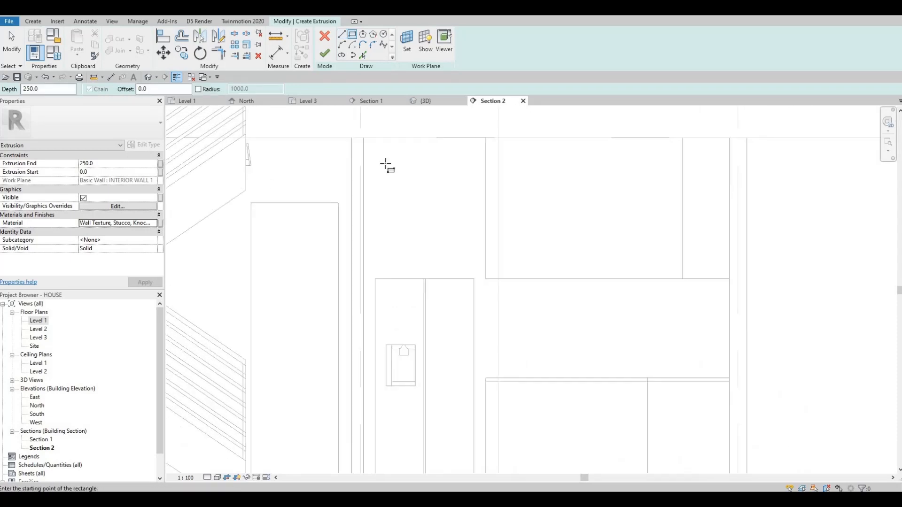
left_click(363, 138)
middle_click_drag(457, 281, 397, 118)
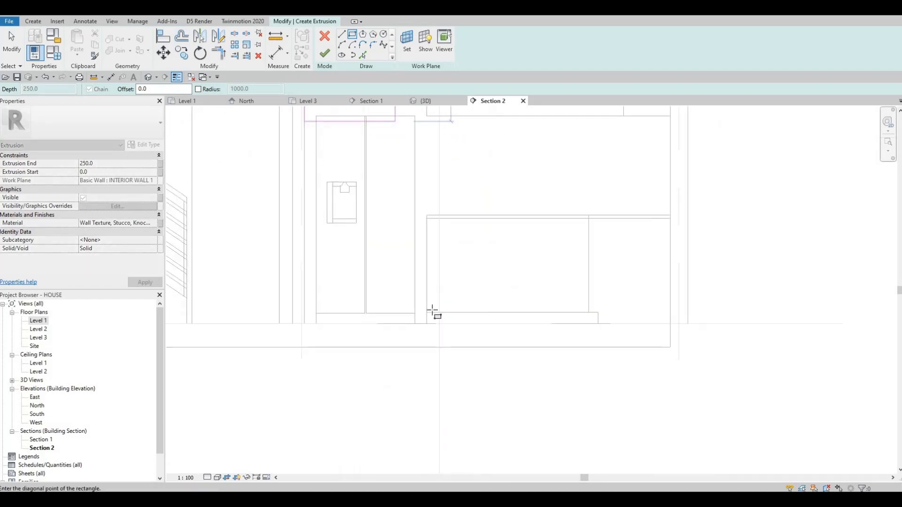
left_click(426, 324)
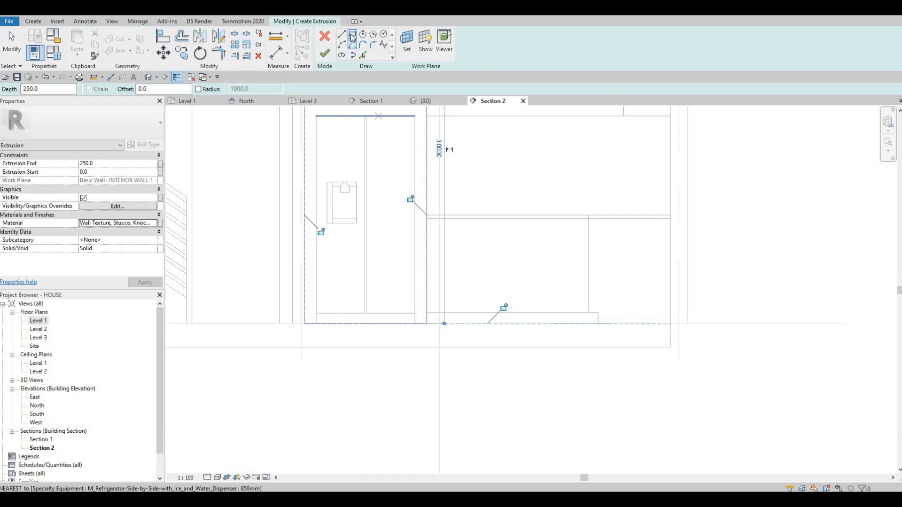
Step: Sketch an inner rectangle of about 850 by 1784 mm along the refrigerator's outline, down to the floor
left_click(352, 36)
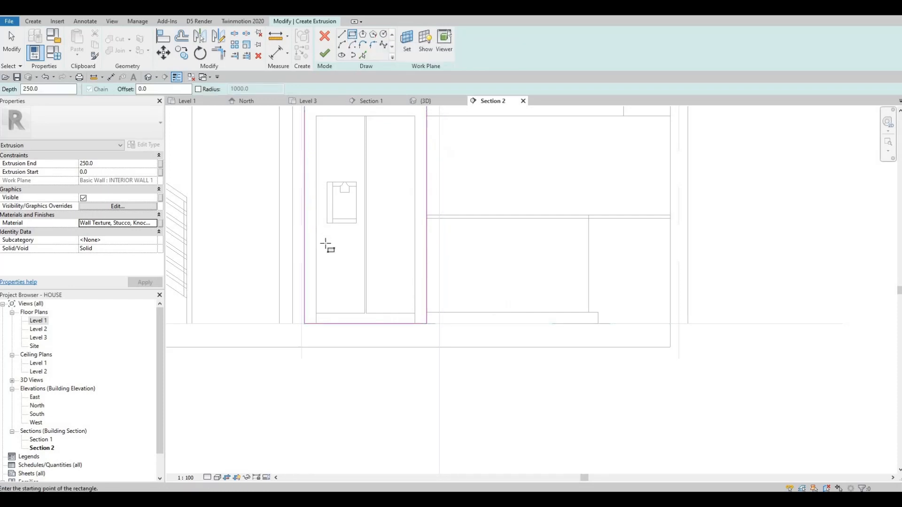
left_click(316, 324)
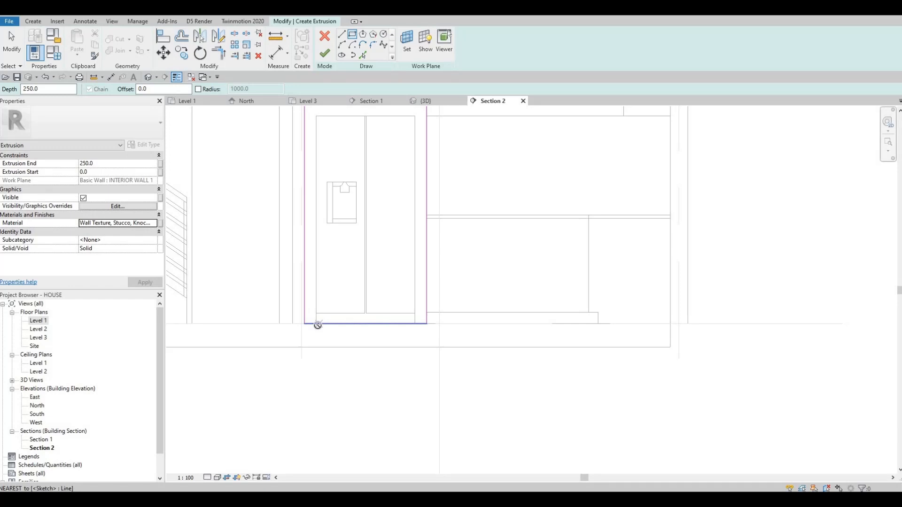
left_click(415, 116)
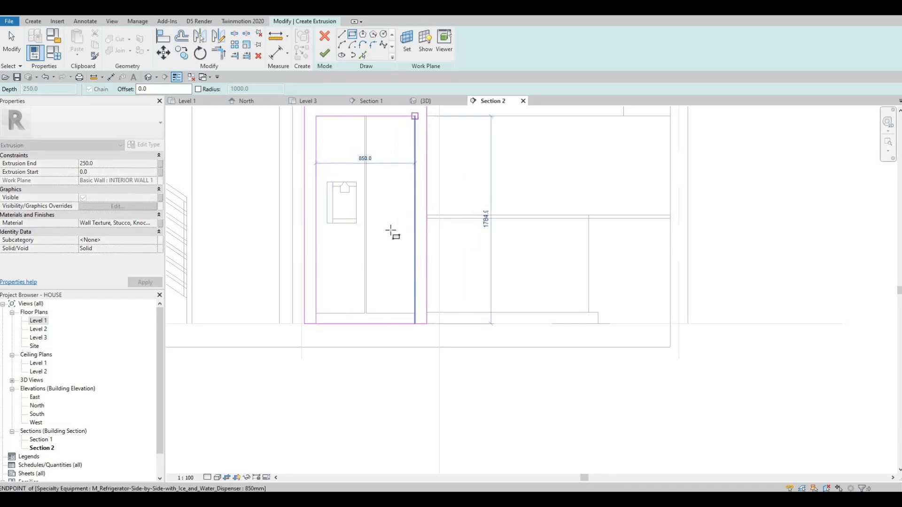
key("Escape")
key("Escape")
key("Escape")
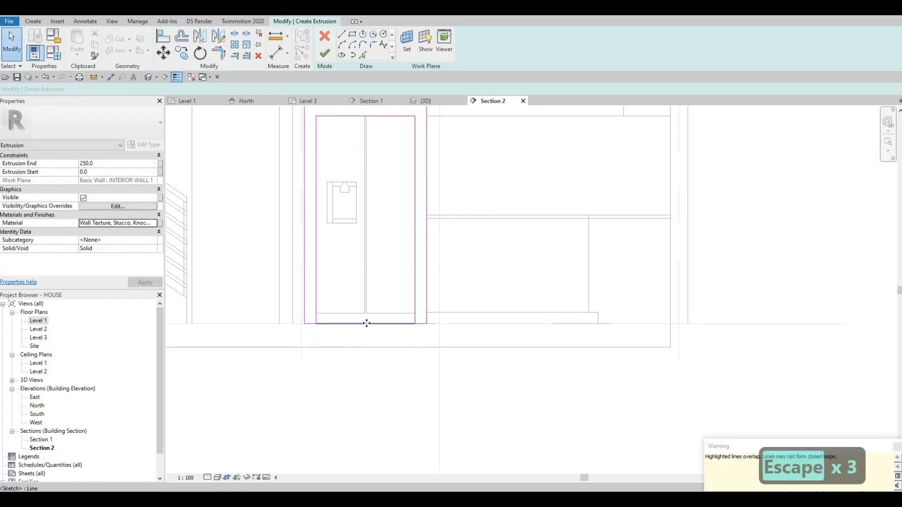
Step: Delete the inner rectangle's bottom line and split the outer rectangle's bottom line at its middle
left_click(366, 323)
key("Delete")
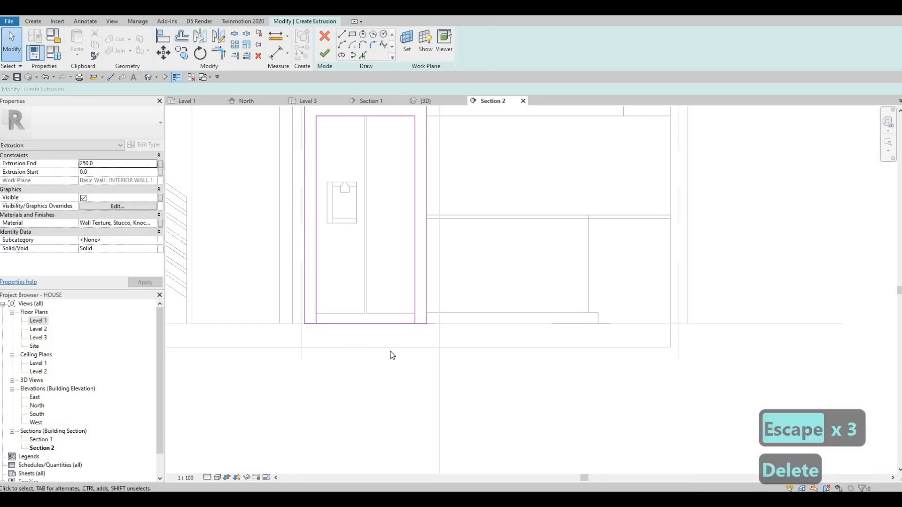
key("s")
key("l")
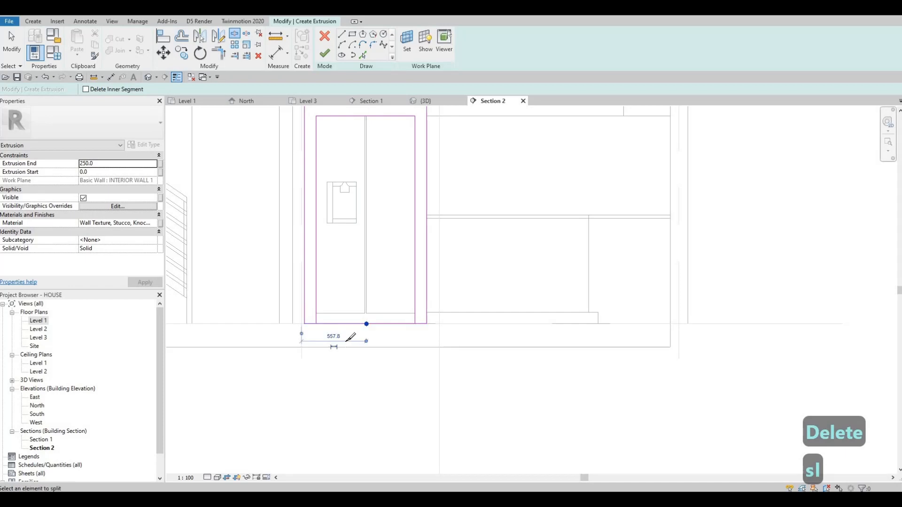
key("Escape")
key("Escape")
key("Escape")
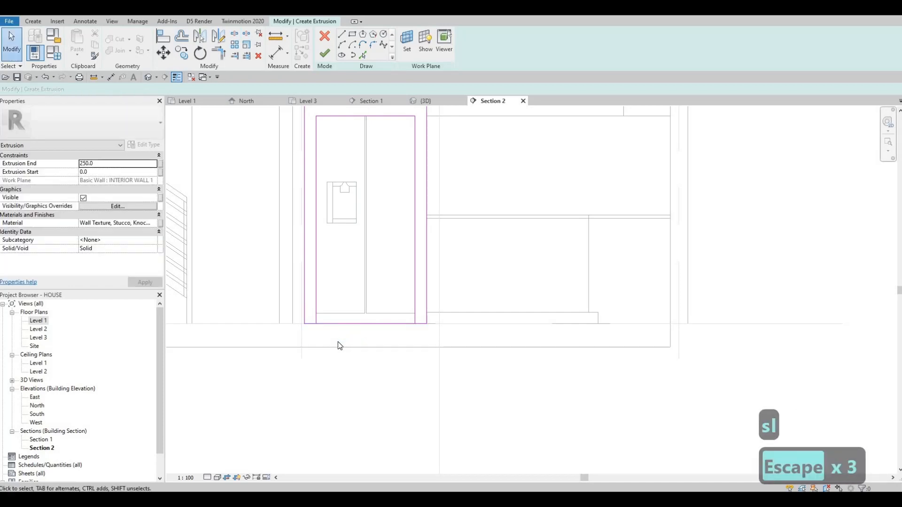
Step: Trim the split floor lines to the inner vertical lines to open the refrigerator niche, and finish the extrusion sketch
key("t")
key("r")
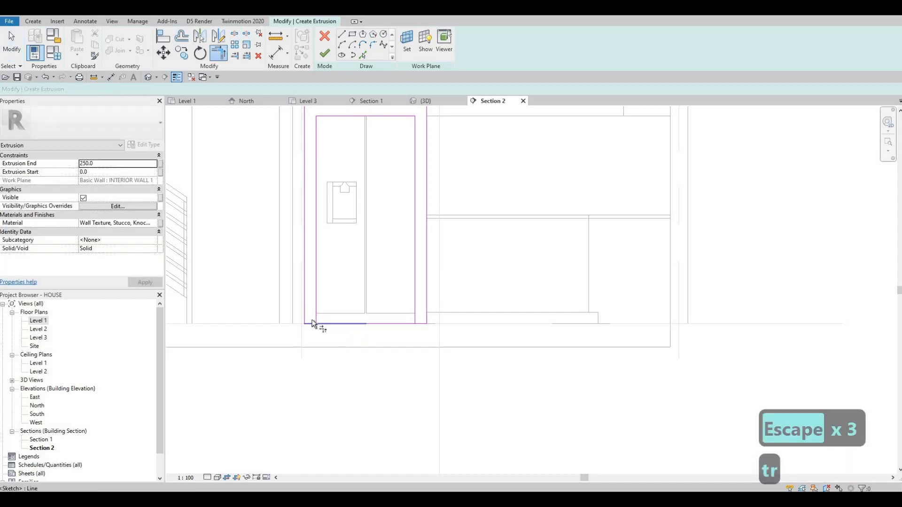
left_click(310, 323)
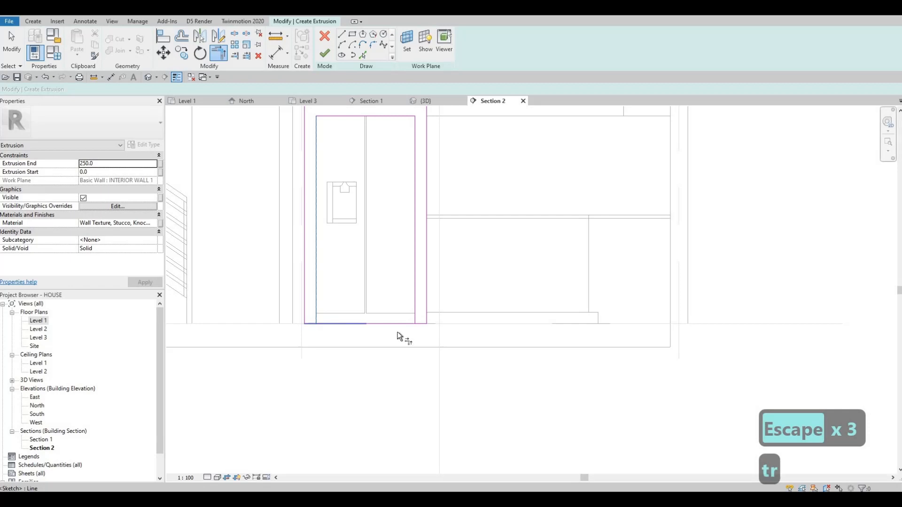
left_click(415, 310)
left_click(423, 323)
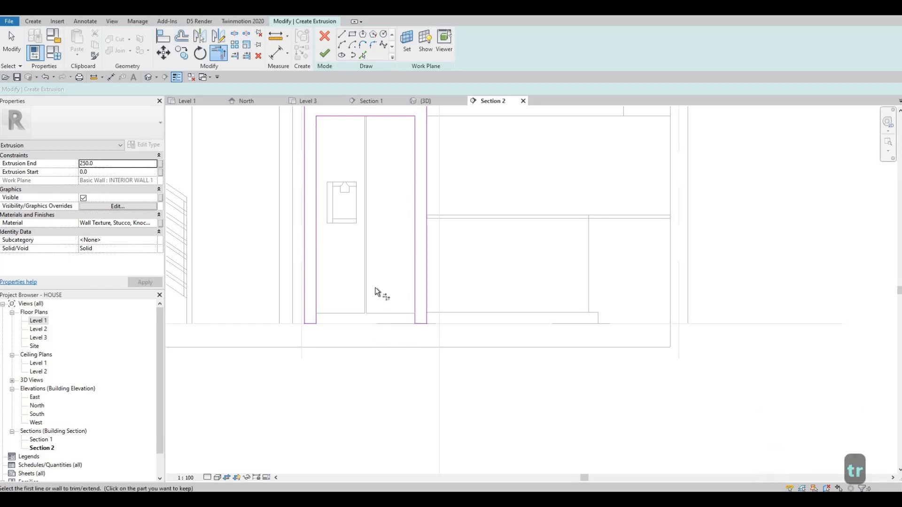
scroll(375, 290, "down", 1)
middle_click_drag(335, 137, 327, 188)
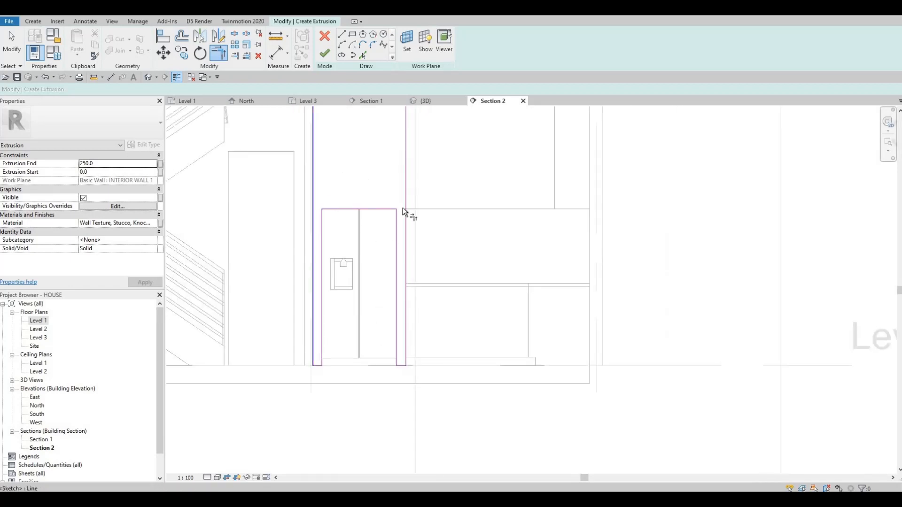
middle_click_drag(397, 202, 404, 257)
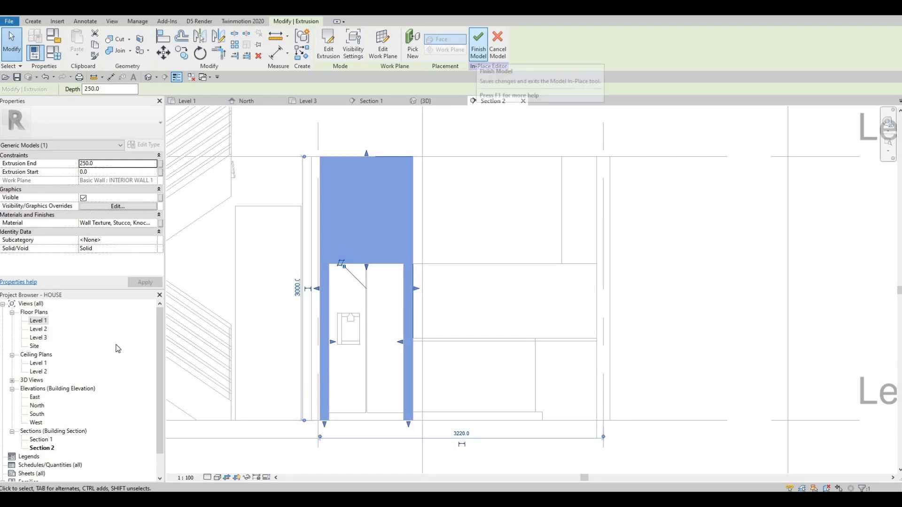
Step: In the Level 1 plan, extend the refrigerator surround's extrusion forward to near the refrigerator's front and finish the in-place model
double_click(40, 323)
scroll(442, 287, "up", 5)
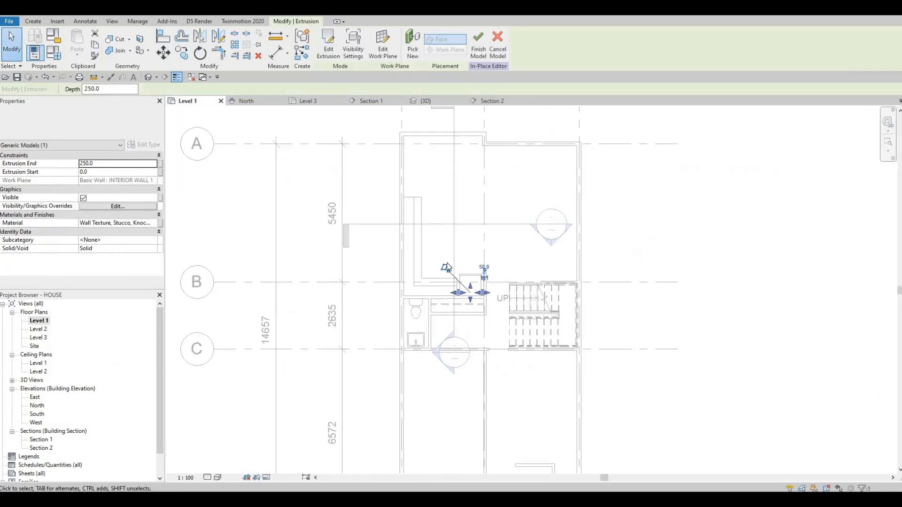
scroll(437, 302, "up", 5)
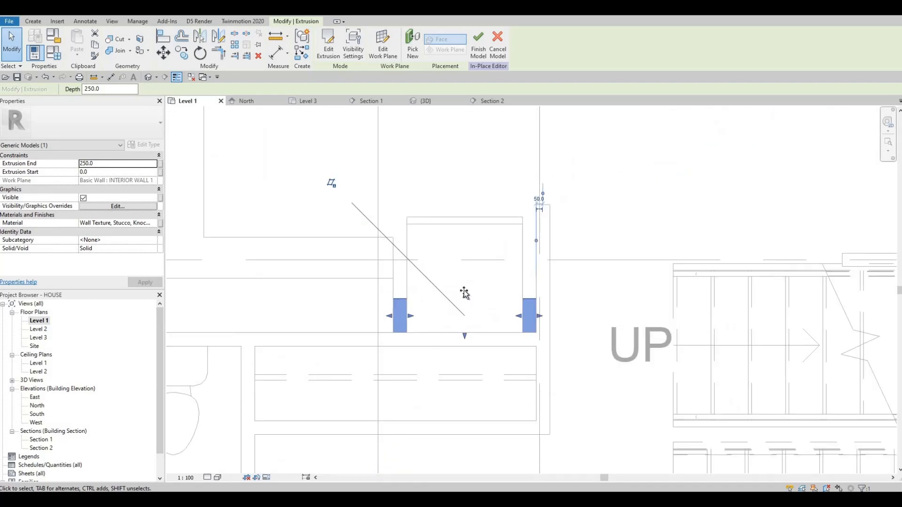
left_click_drag(464, 293, 459, 230)
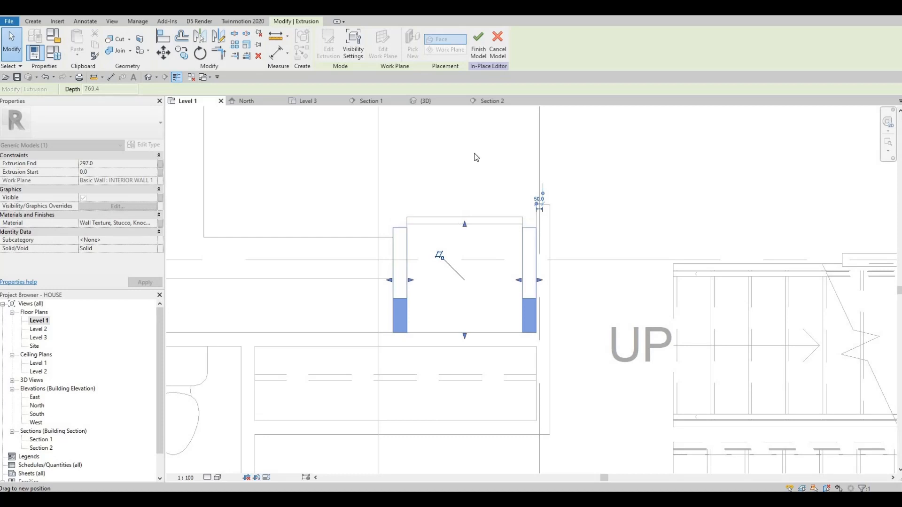
left_click(479, 52)
scroll(427, 263, "up", 5)
key("Escape")
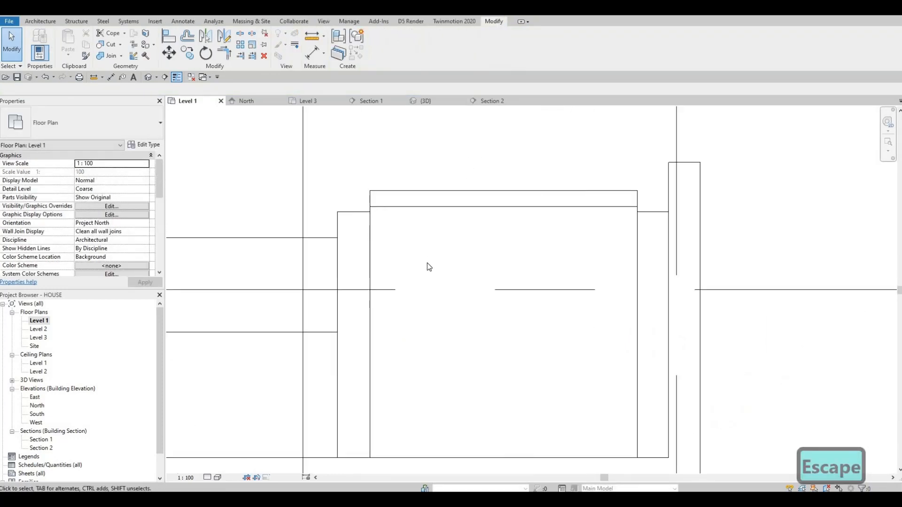
key("a")
key("l")
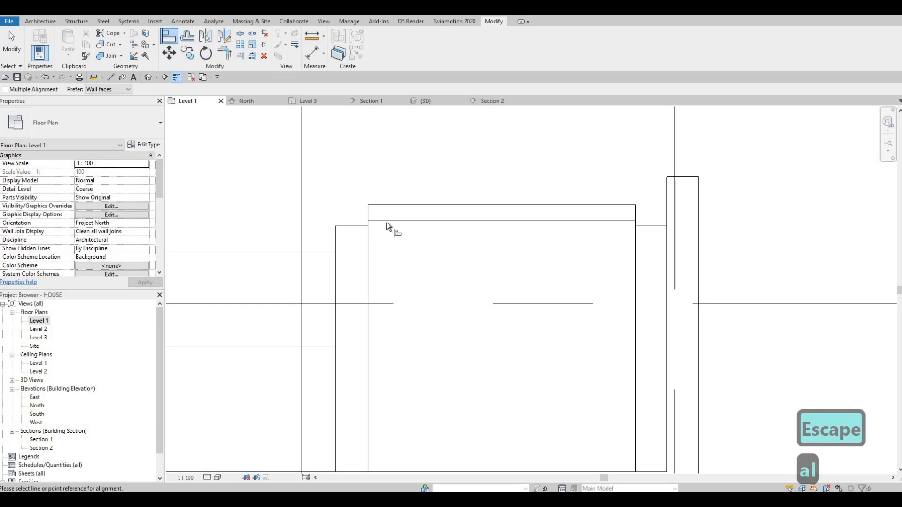
key("Tab")
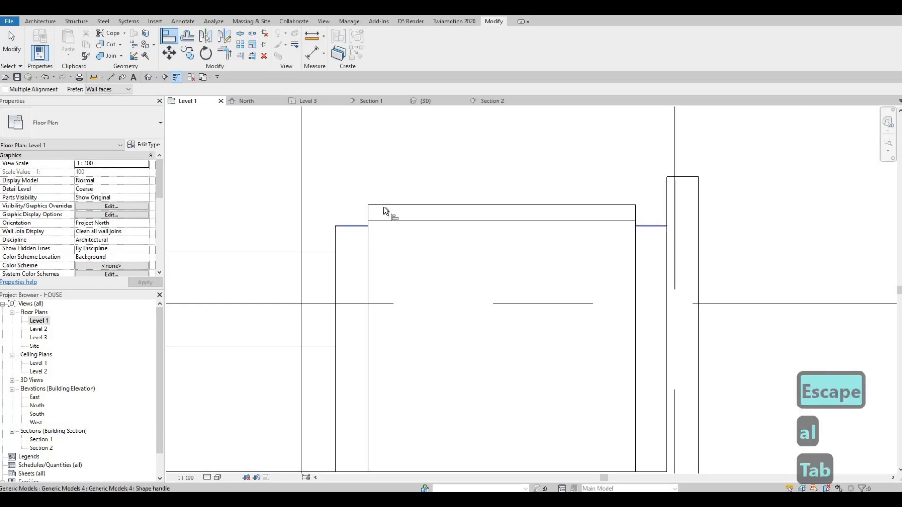
key("Escape")
key("Escape")
key("Escape")
Step: Stretch the refrigerator surround's front face flush with the line behind the refrigerator doors
scroll(354, 220, "up", 2)
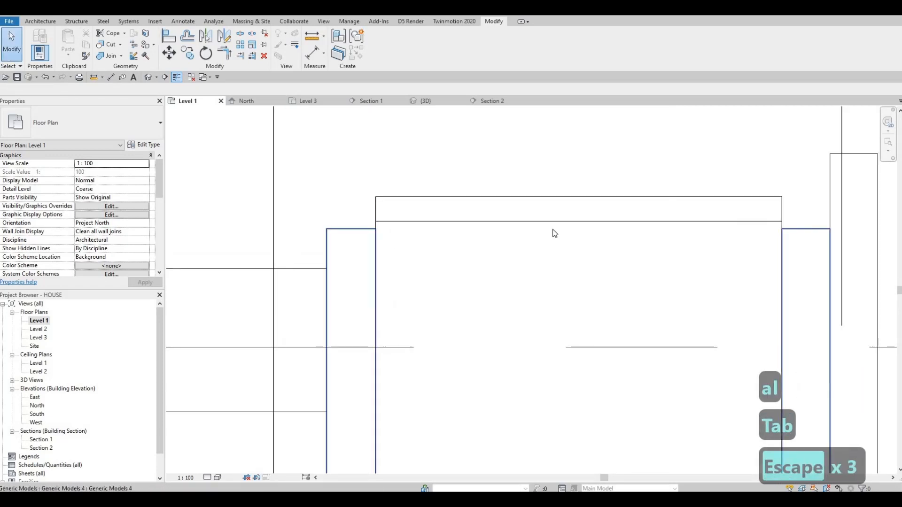
left_click(580, 226)
left_click_drag(579, 221, 580, 221)
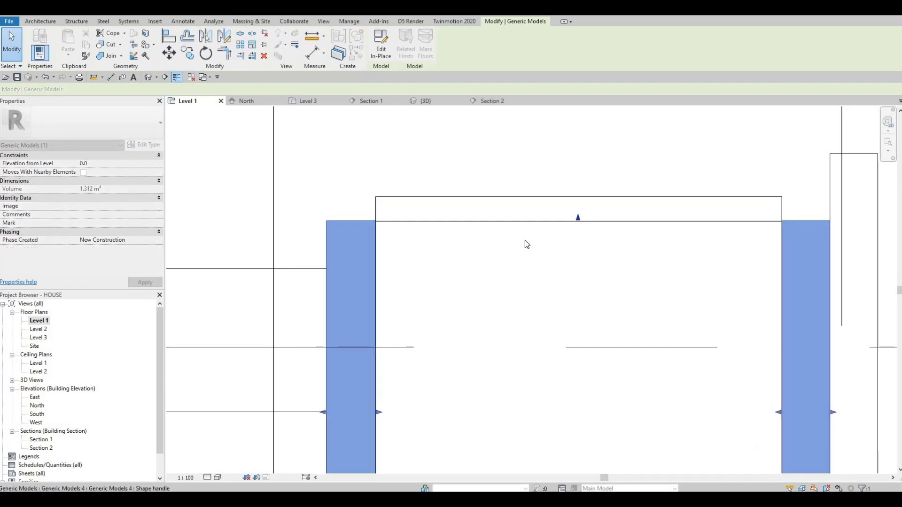
key("Escape")
key("Escape")
scroll(525, 240, "down", 2)
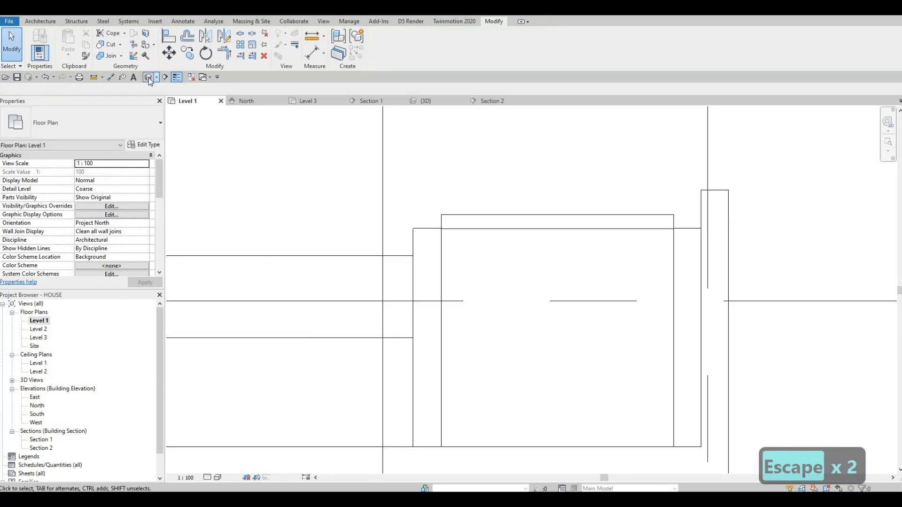
Step: Examine the refrigerator surround, L-shaped counter, countertop and upper cabinets from several angles in 3D
left_click(149, 78)
middle_click_drag(284, 259, 219, 256, "shift")
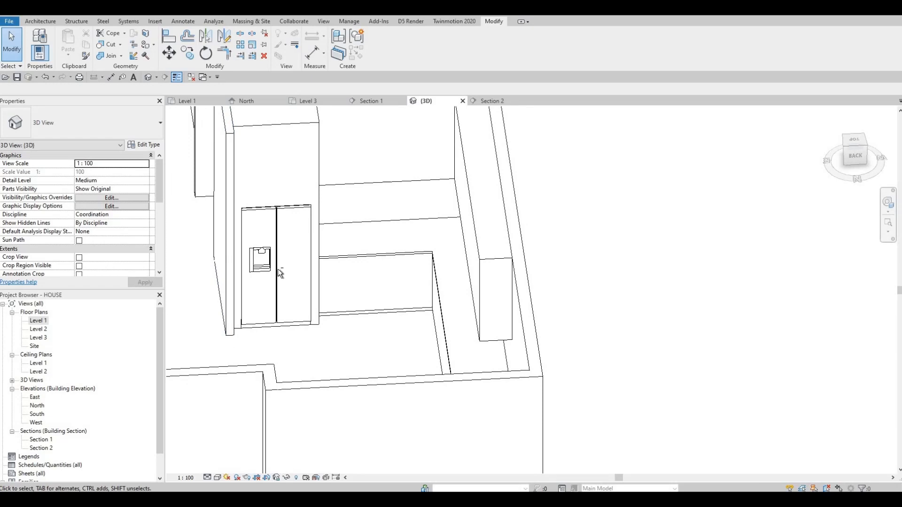
middle_click_drag(245, 282, 388, 252, "shift")
middle_click_drag(417, 248, 459, 173, "shift")
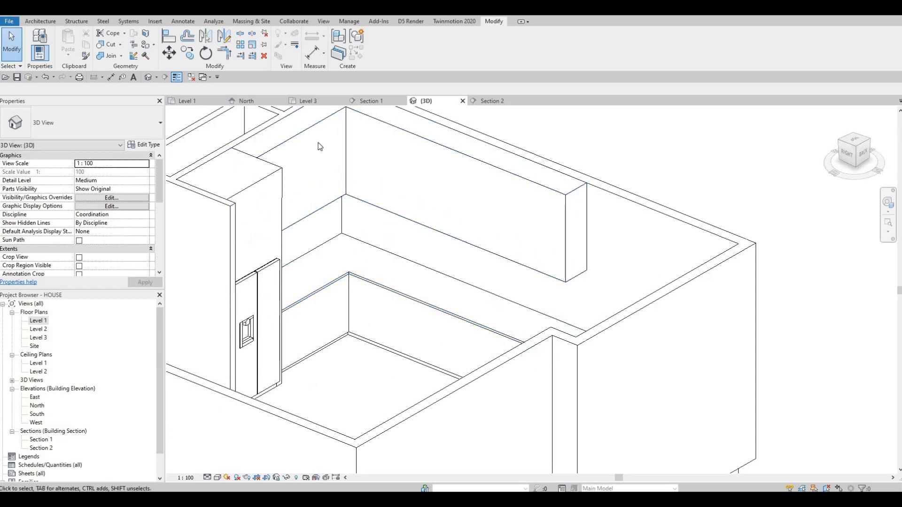
middle_click_drag(542, 225, 542, 224, "shift")
middle_click_drag(529, 163, 529, 165, "shift")
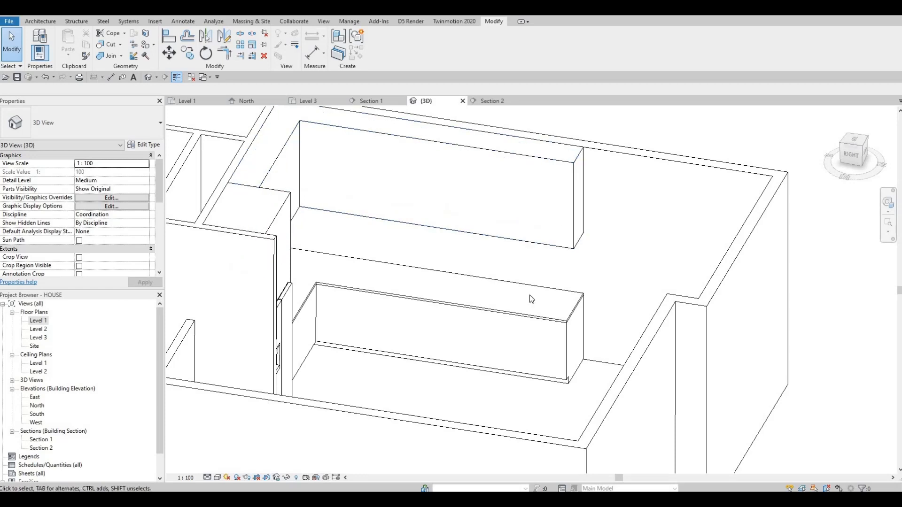
middle_click_drag(530, 296, 390, 216, "shift")
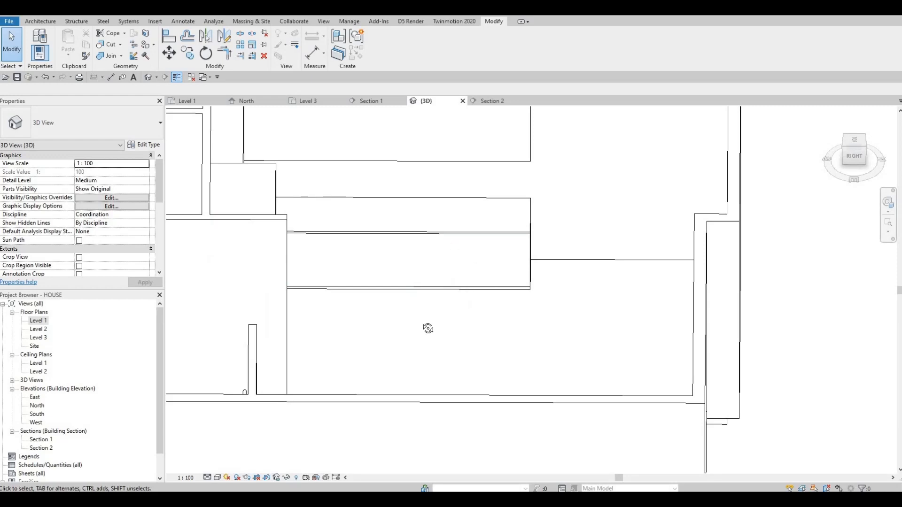
middle_click_drag(428, 328, 527, 289, "shift")
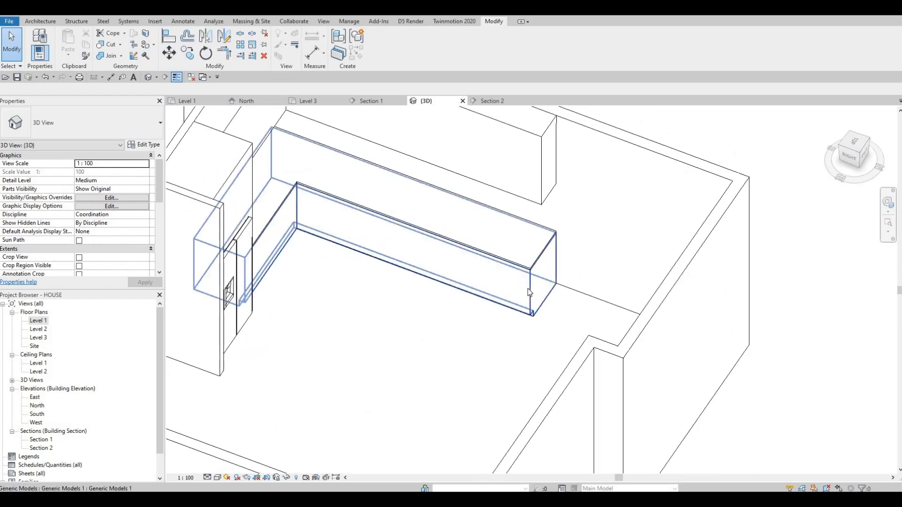
left_click(416, 227)
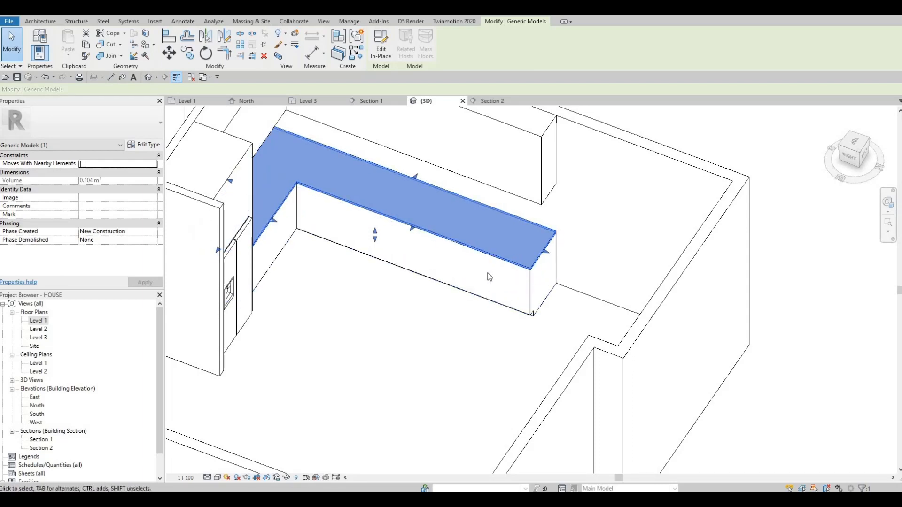
key("Escape")
key("Escape")
middle_click_drag(445, 192, 382, 318, "shift")
middle_click_drag(409, 199, 394, 179, "shift")
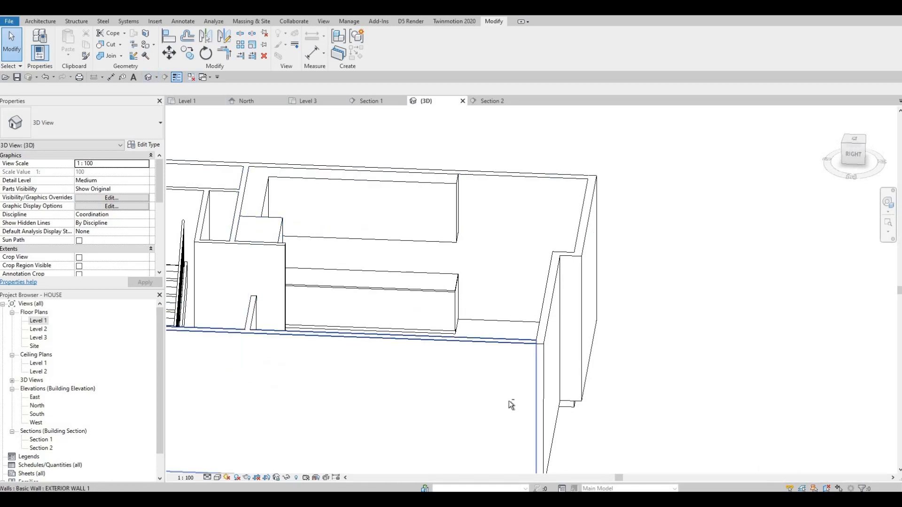
middle_click_drag(514, 403, 21, 336, "shift")
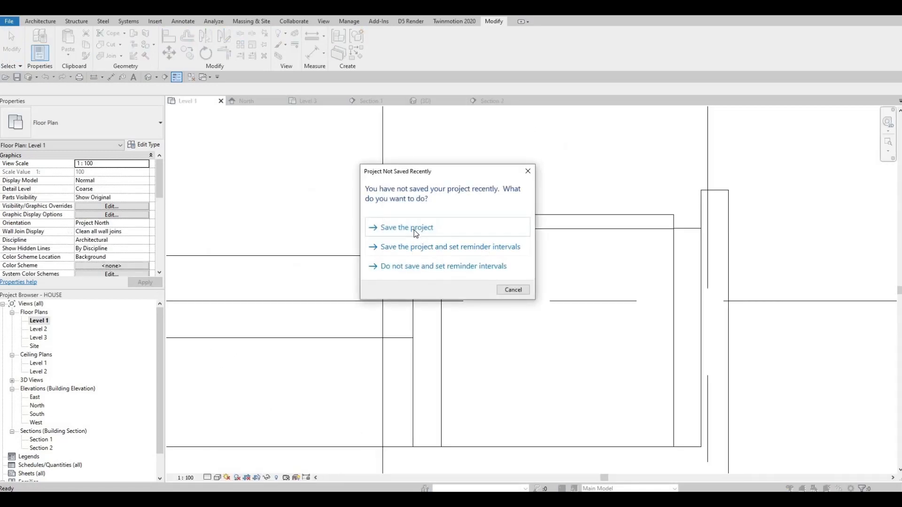
Step: In the Level 1 plan, create a new in-place component in the Generic Models category with the default name
key("Escape")
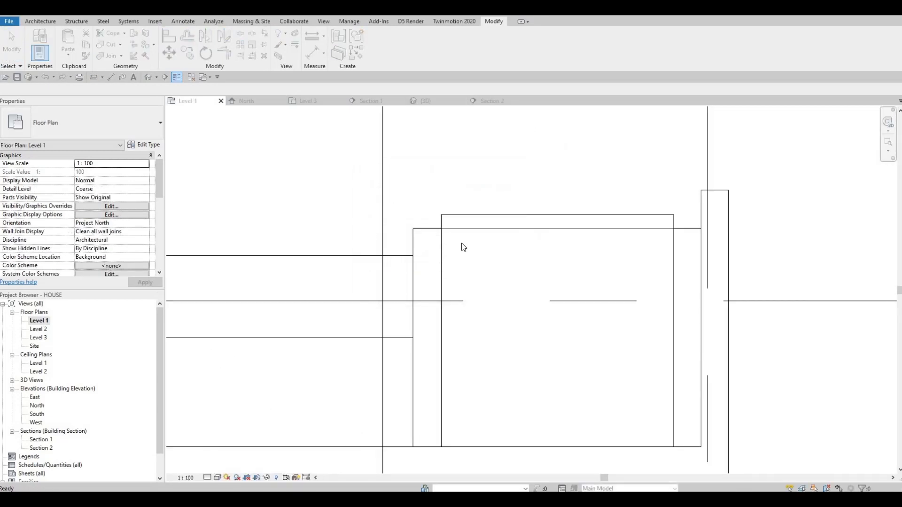
scroll(393, 248, "up", 3)
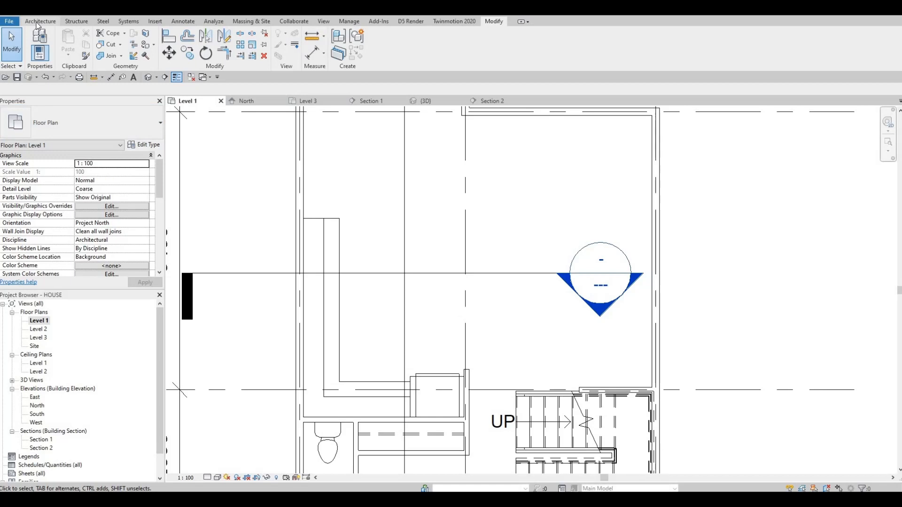
left_click(111, 52)
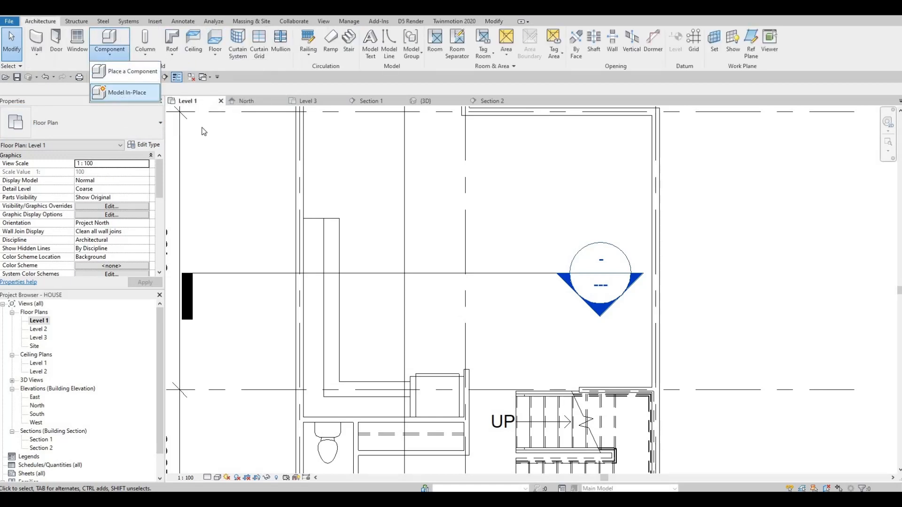
left_click(126, 93)
scroll(403, 254, "down", 4)
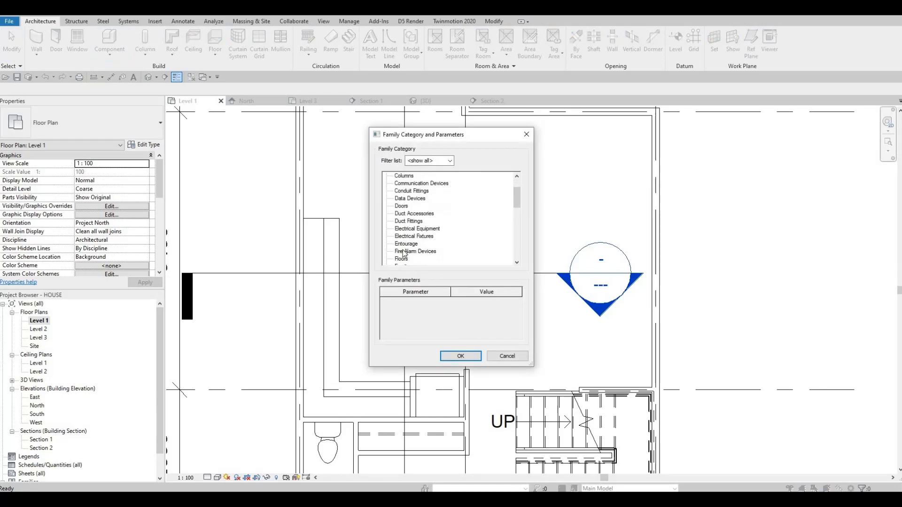
left_click(412, 251)
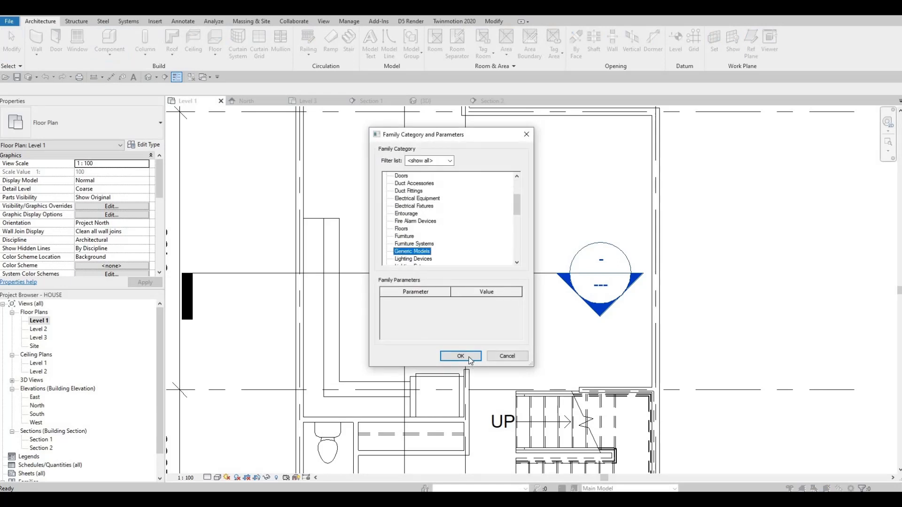
key("Return")
left_click(448, 269)
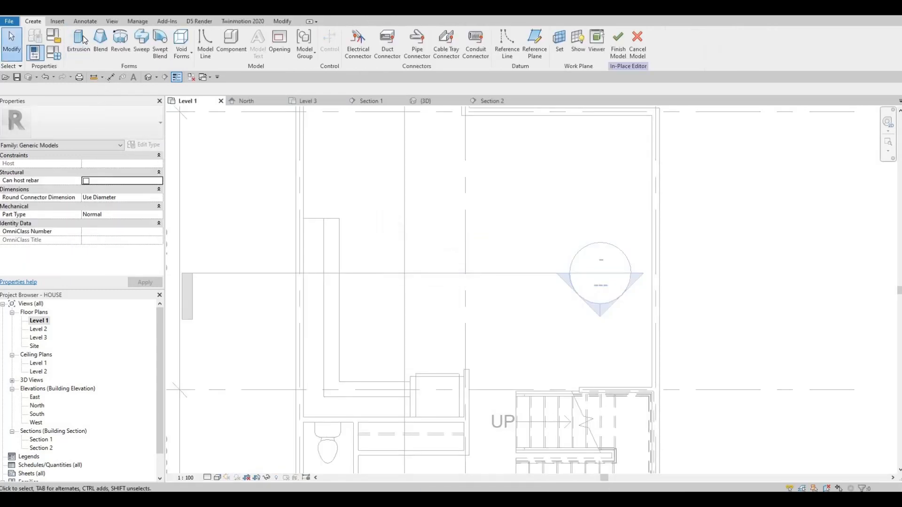
Step: Start an extrusion and sketch a rectangle about 1327 by 2024 mm from level with the counter's end to grid line 2
left_click(84, 40)
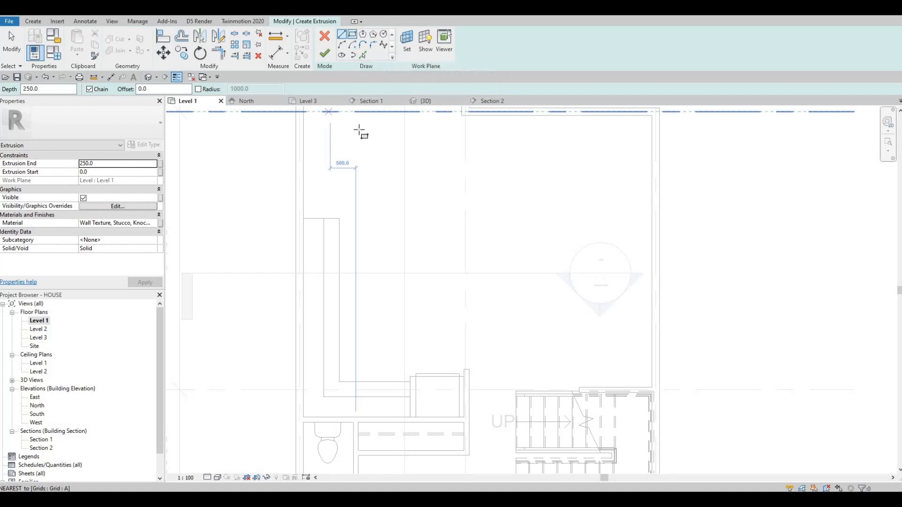
left_click(352, 34)
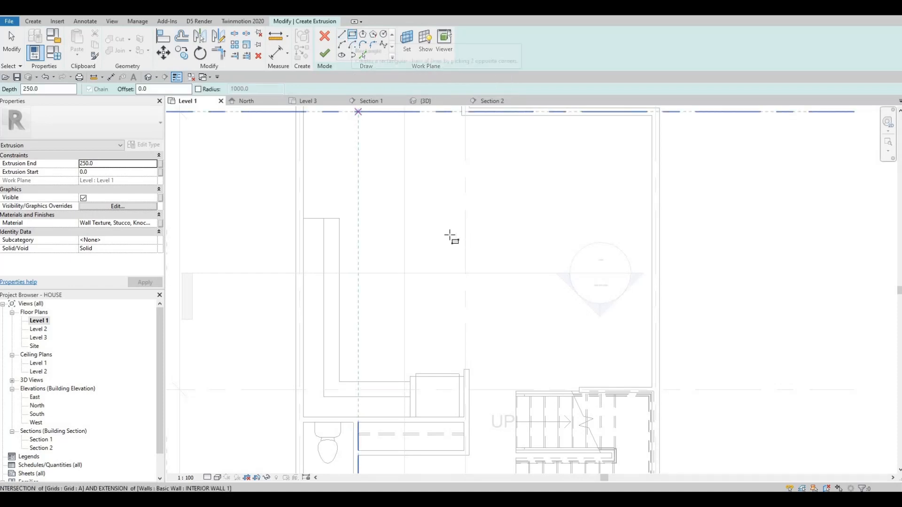
left_click(398, 219)
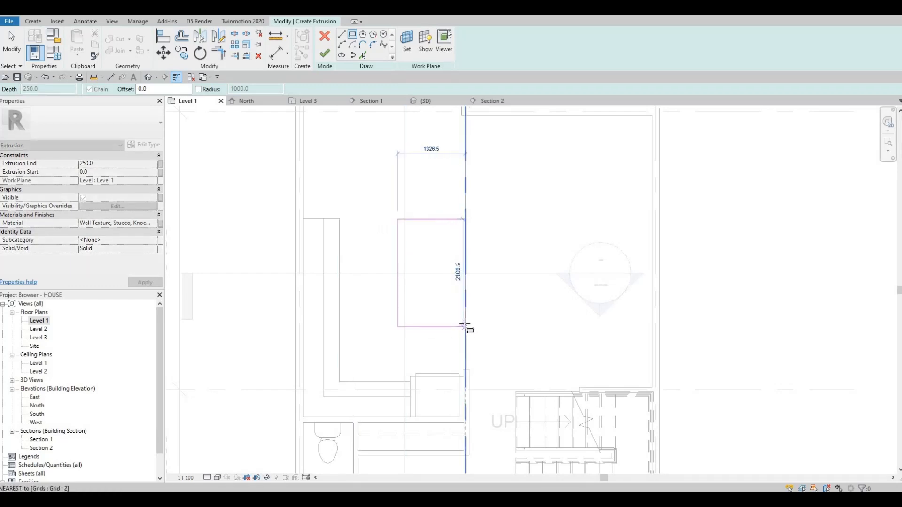
left_click(431, 267)
key("Escape")
key("Escape")
key("Escape")
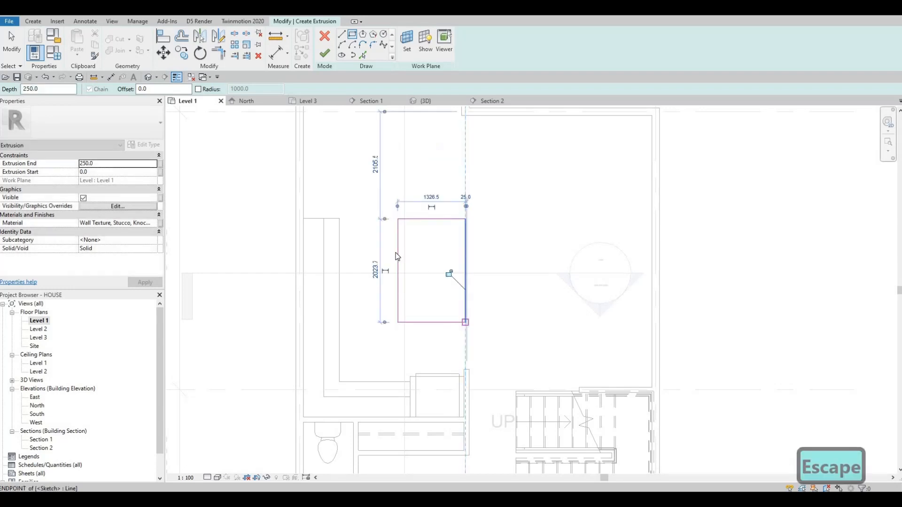
Step: Move the rectangle's counter-side line outward to about 1025 mm from the long counter's front edge
left_click(400, 258)
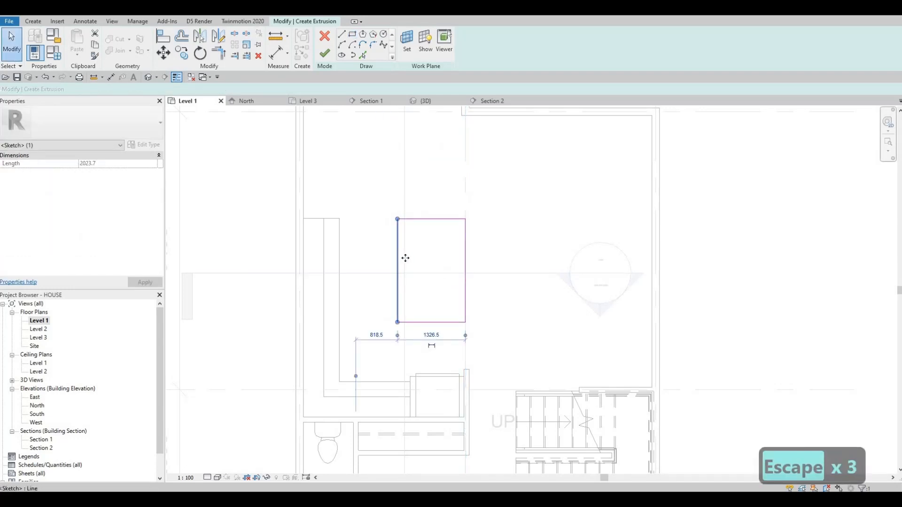
mouse_move(406, 261)
left_mouse_down()
mouse_move(420, 261)
mouse_move(400, 261)
left_mouse_up()
key("Escape")
key("Escape")
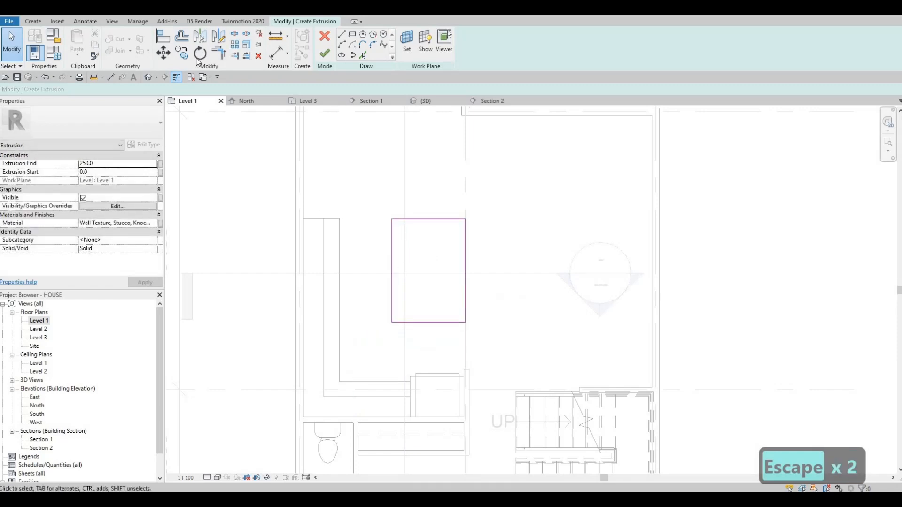
Step: Measure the gaps from the sketched rectangle to the front edges of both counter legs with aligned dimensions
left_click(112, 78)
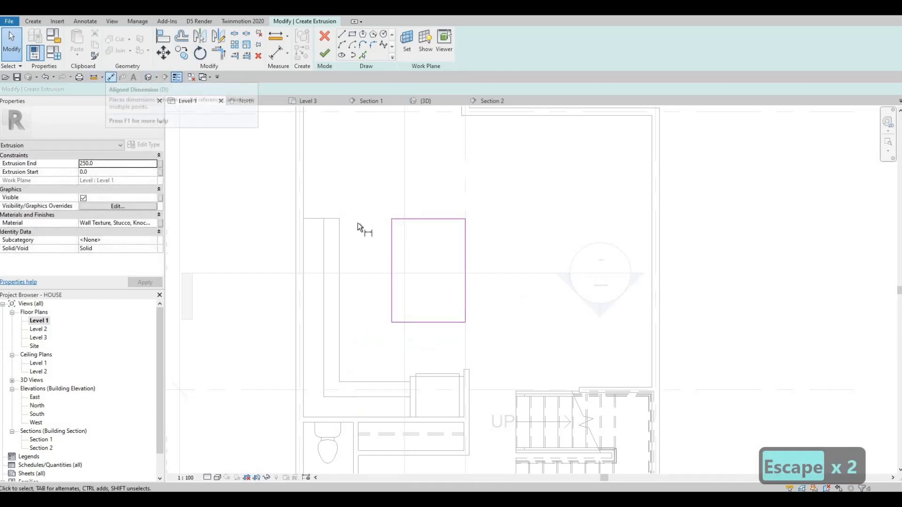
left_click(339, 241)
key("Escape")
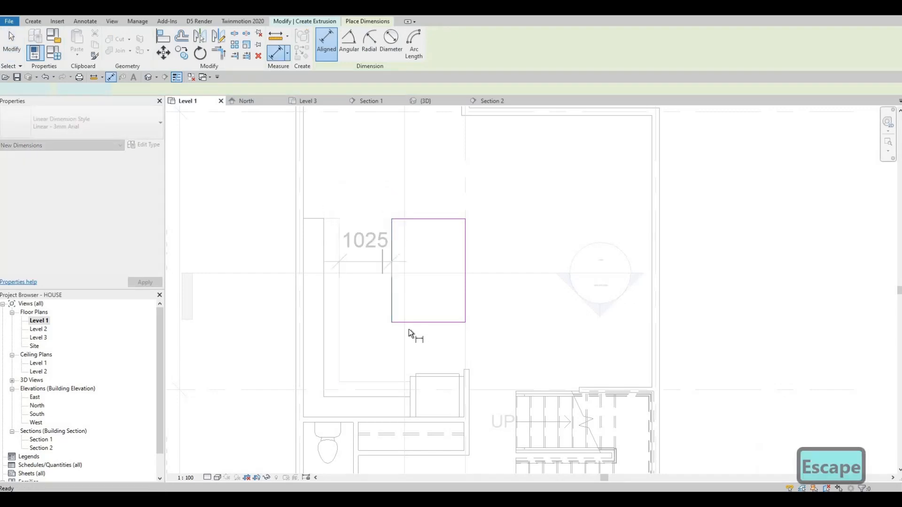
left_click(406, 323)
left_click(391, 381)
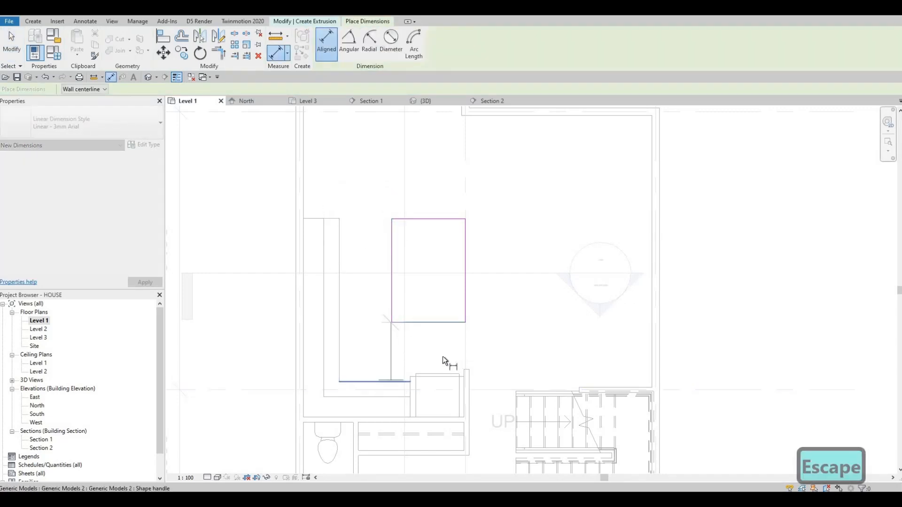
key("Escape")
key("Escape")
middle_click_drag(413, 335, 390, 326)
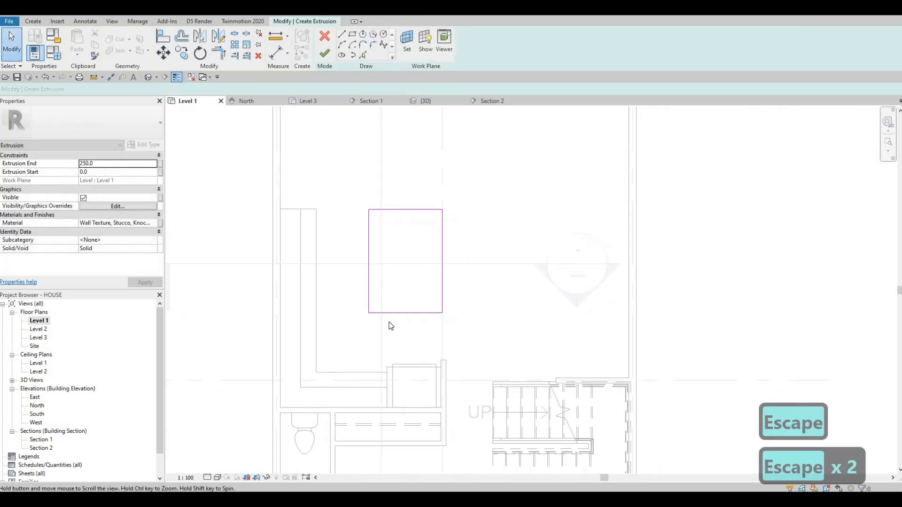
Step: Check the gap from the sketched rectangle to the refrigerator's front with an aligned dimension, without placing it
key("Escape")
left_click(270, 55)
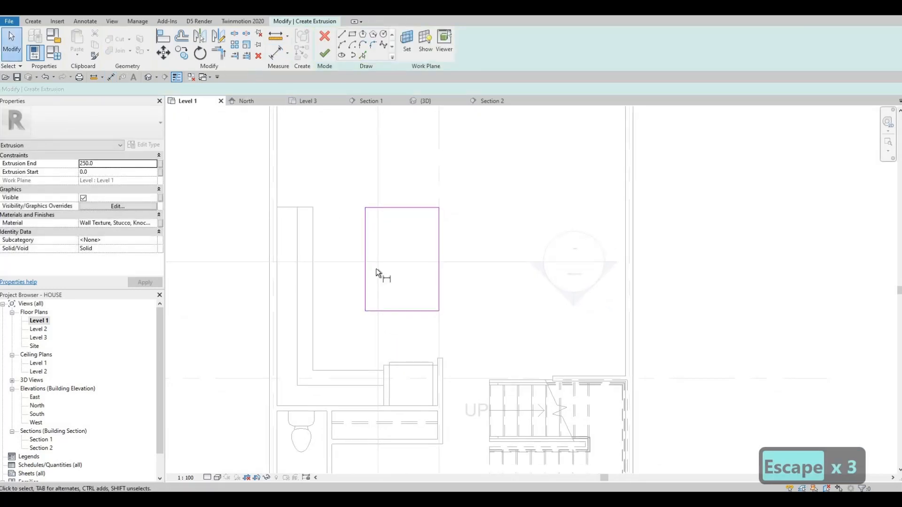
left_click(425, 312)
left_click(416, 362)
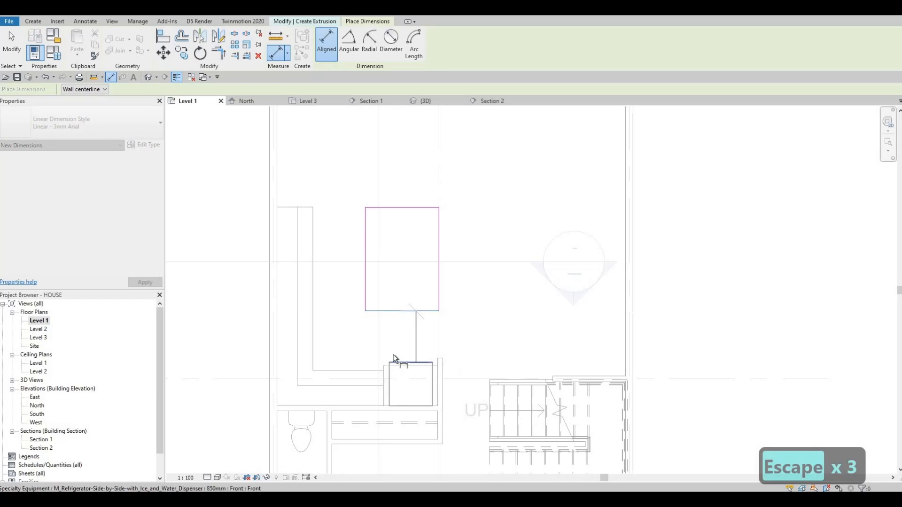
key("Escape")
key("Escape")
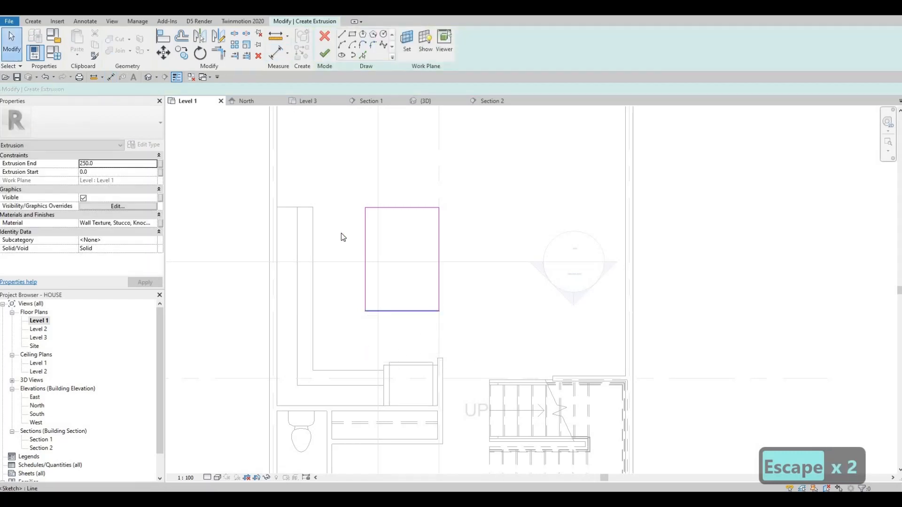
Step: Move the rectangle's outer long line inward so the rectangle is 1100 mm wide
middle_click_drag(341, 233, 327, 252)
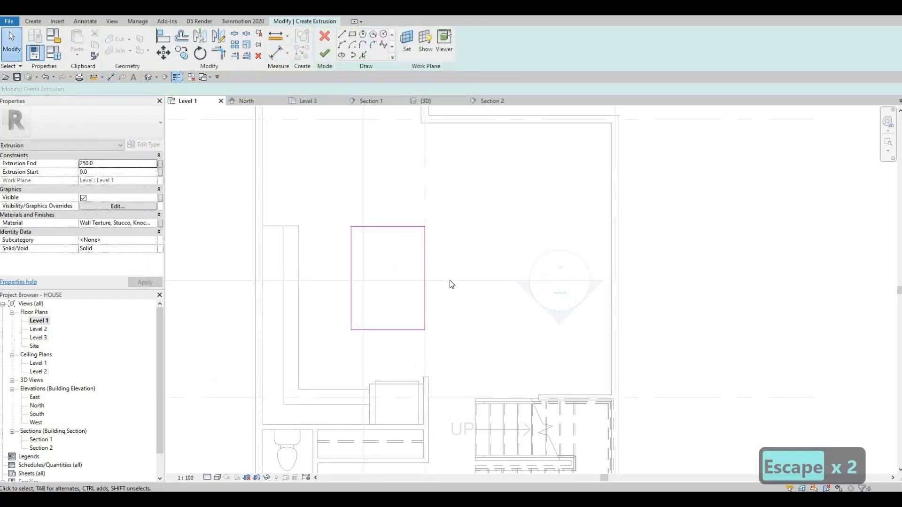
scroll(377, 254, "down", 4)
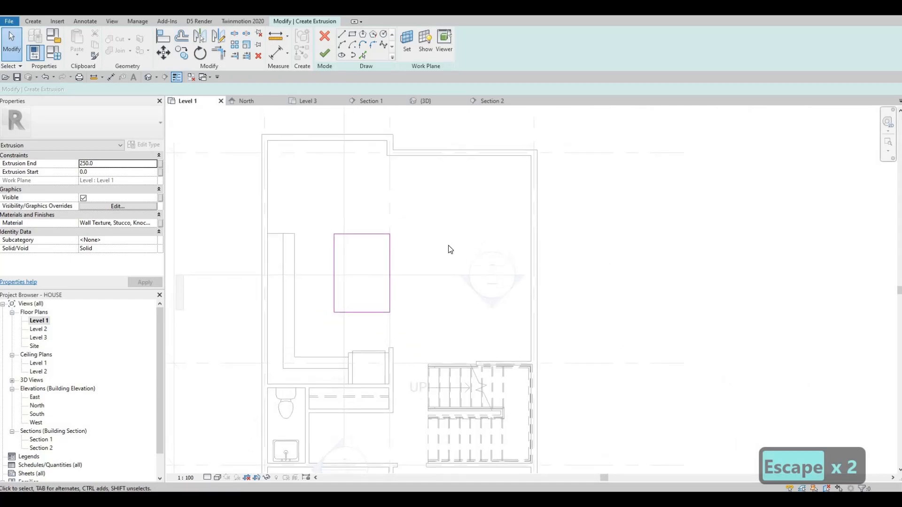
scroll(310, 266, "up", 3)
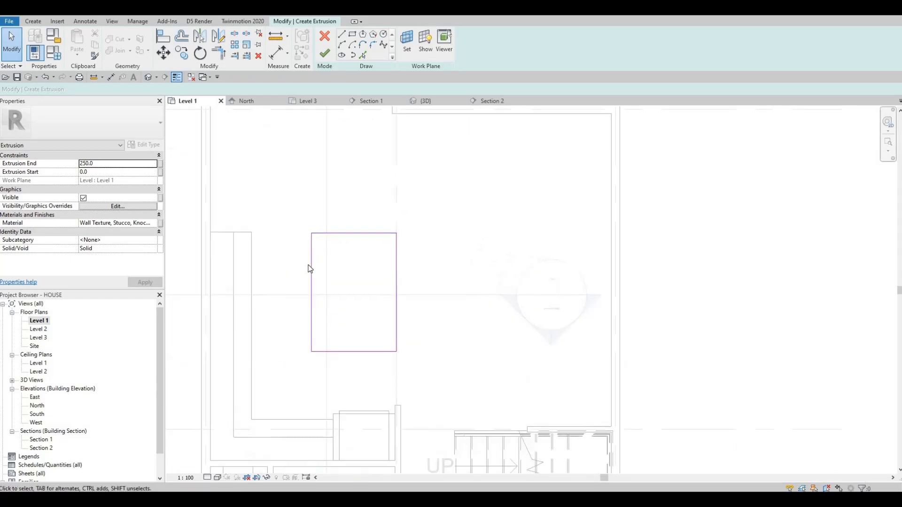
left_click(398, 277)
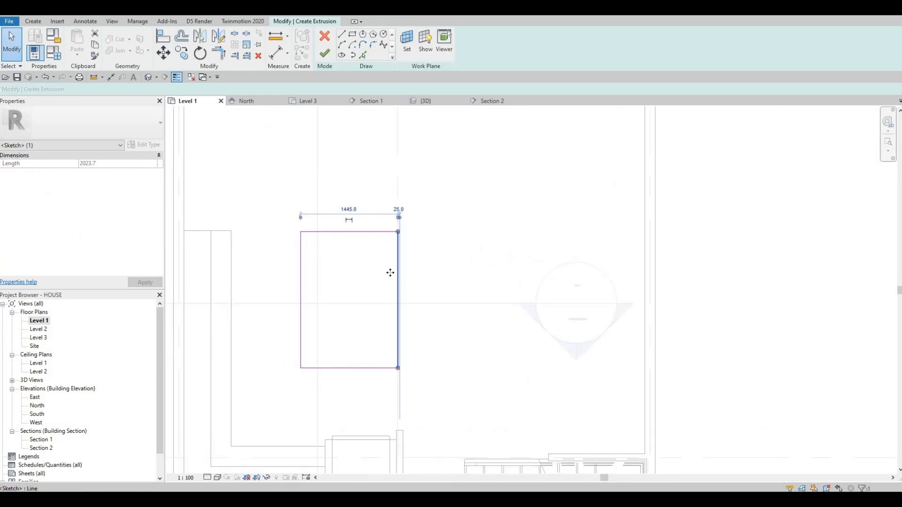
mouse_move(395, 277)
left_mouse_down()
mouse_move(365, 267)
mouse_move(392, 258)
left_mouse_up()
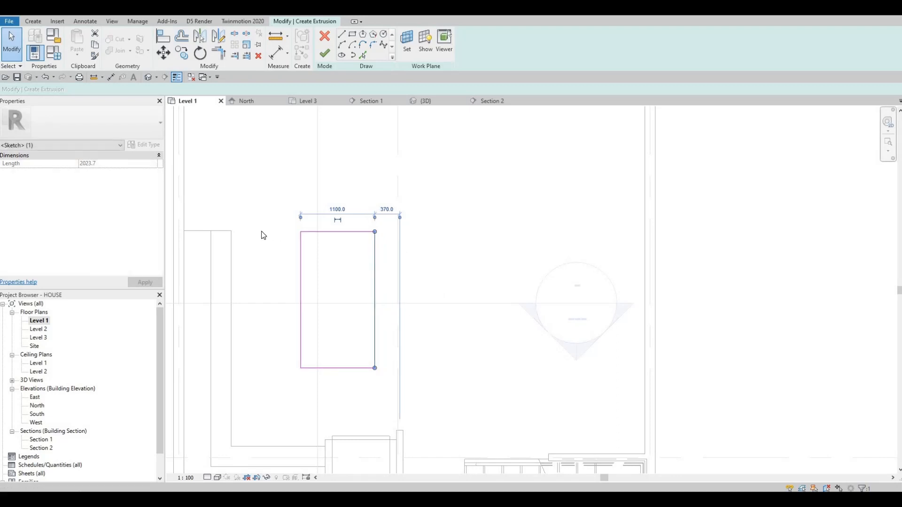
Step: Align the rectangle's upper short line with the end face of the long counter leg
scroll(316, 239, "up", 2)
key("Tab")
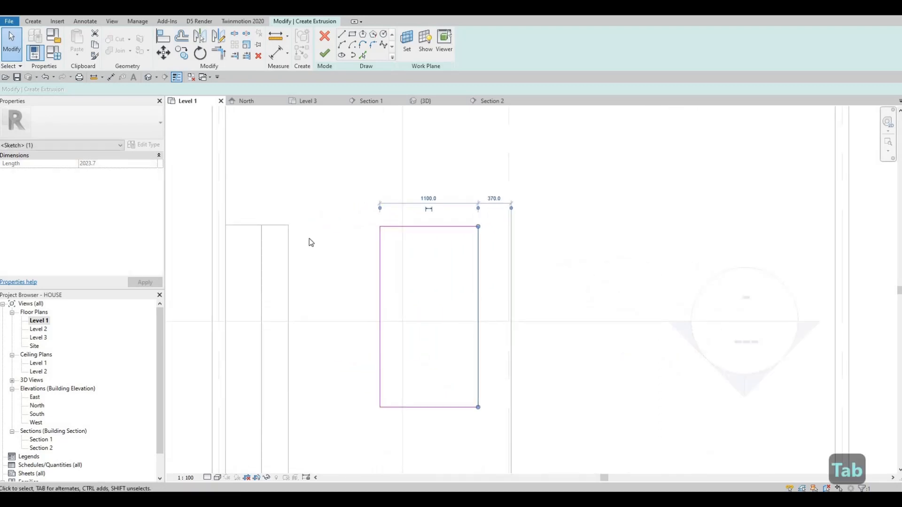
key("Escape")
key("a")
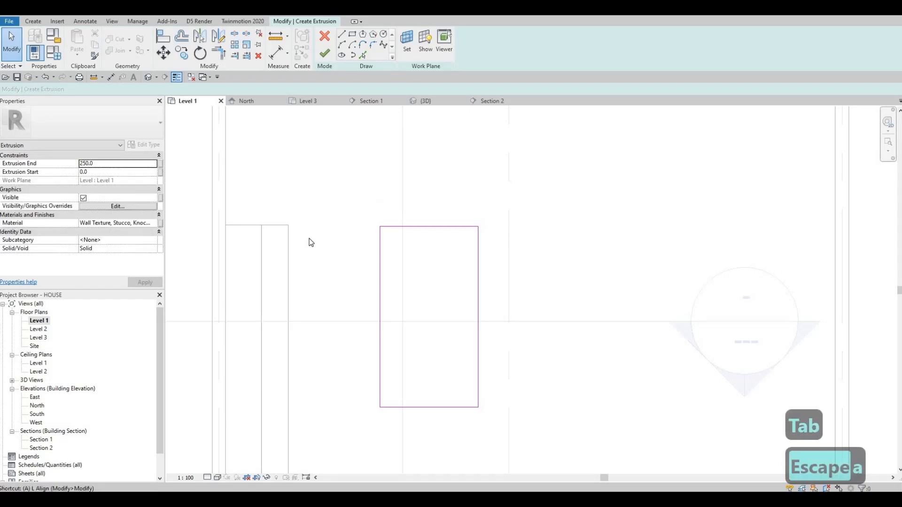
key("l")
left_click(257, 227)
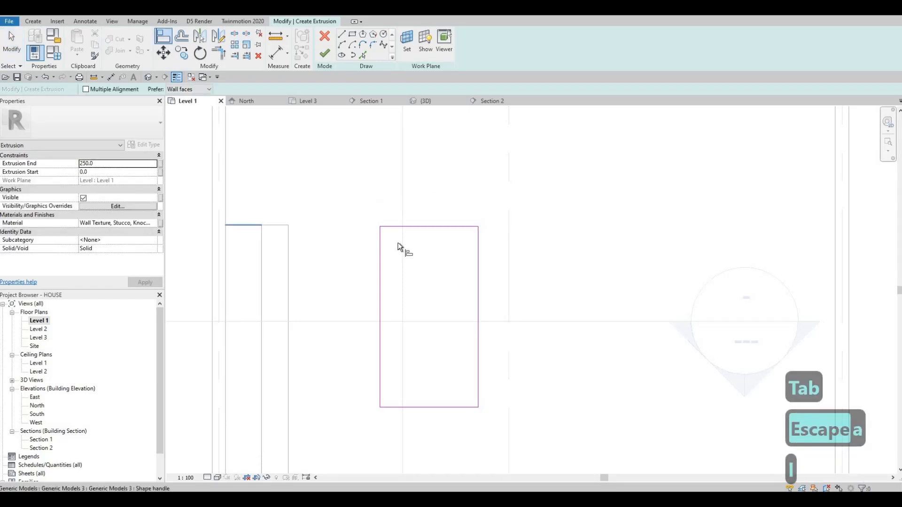
left_click(420, 227)
key("Escape")
Step: Assign the extrusion the Wall Texture, Stucco, Stipple material, added from the Plaster category of AEC Materials
mouse_move(453, 293)
middle_mouse_down()
mouse_move(540, 247)
mouse_move(433, 291)
mouse_move(438, 270)
middle_mouse_up()
scroll(540, 247, "down", 2)
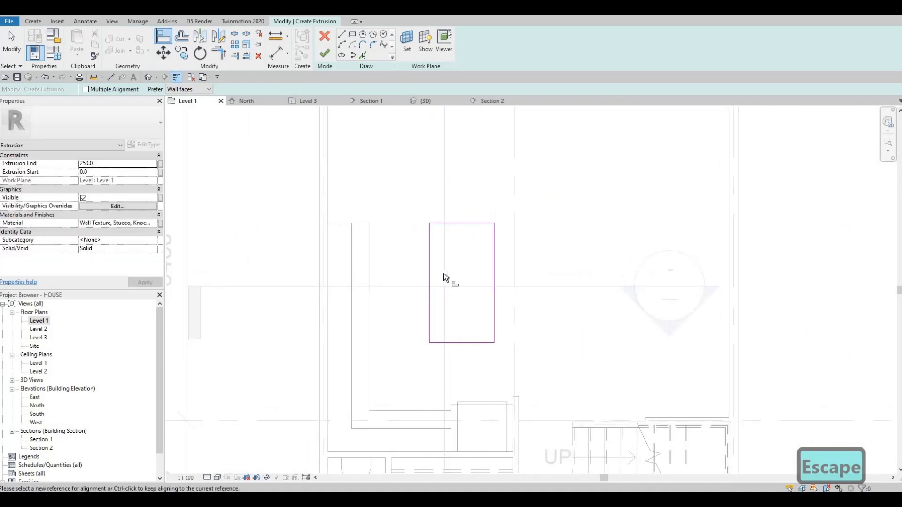
middle_click_drag(498, 250, 506, 255)
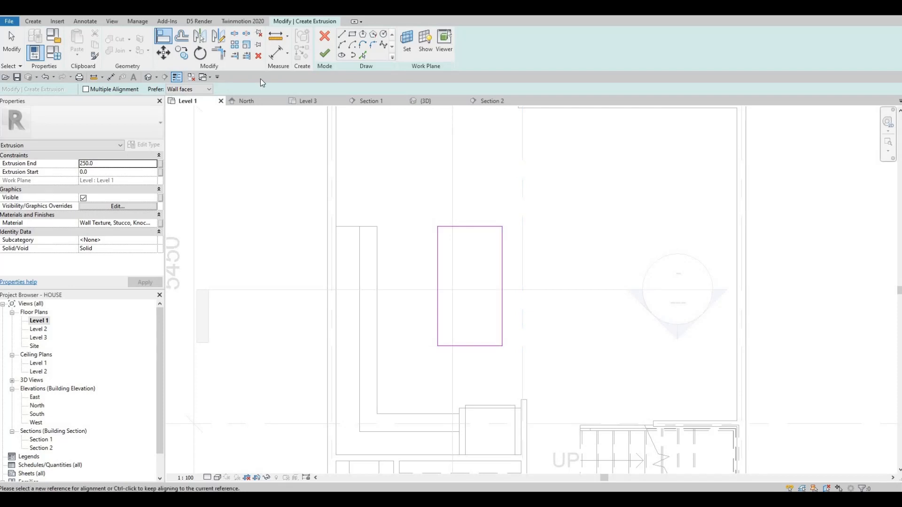
left_click(151, 225)
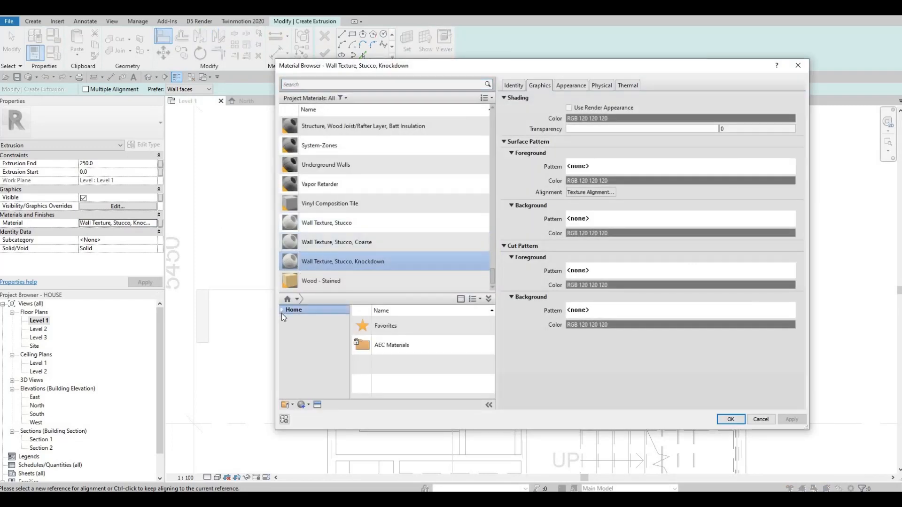
left_click(285, 328)
left_click(285, 328)
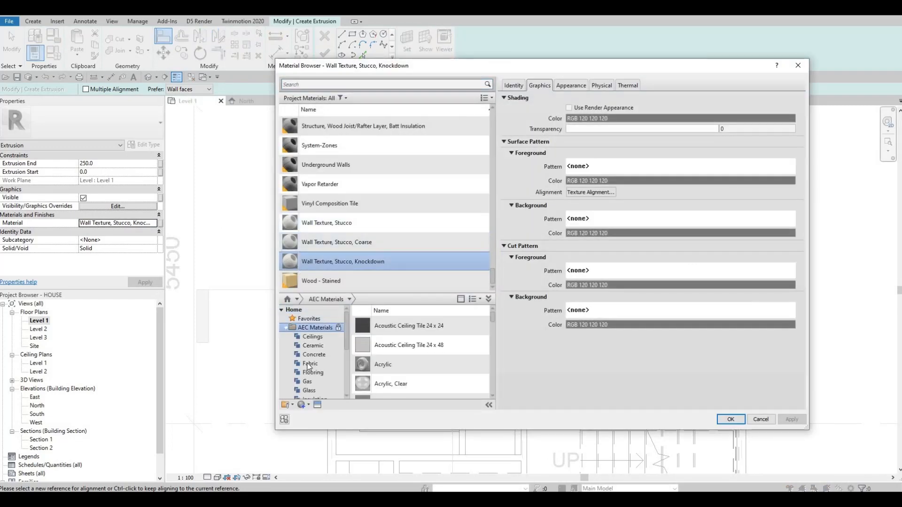
scroll(301, 388, "down", 2)
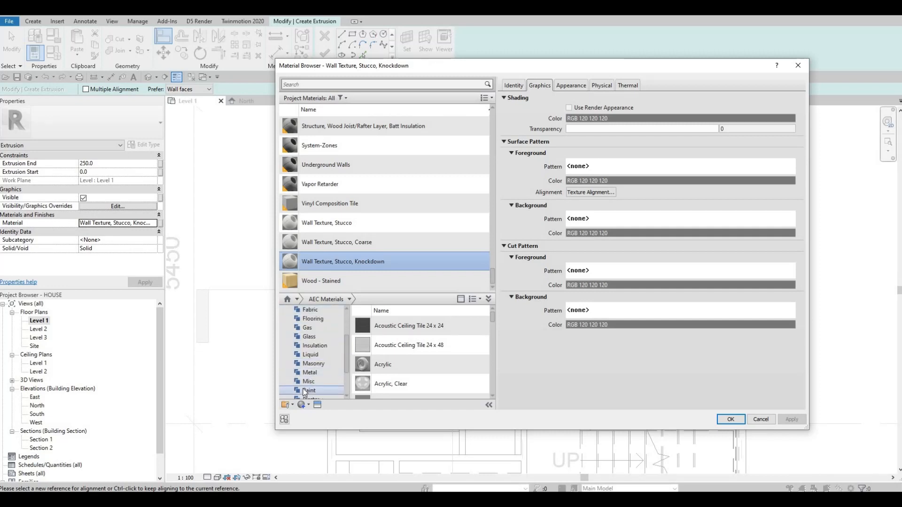
scroll(308, 392, "down", 2)
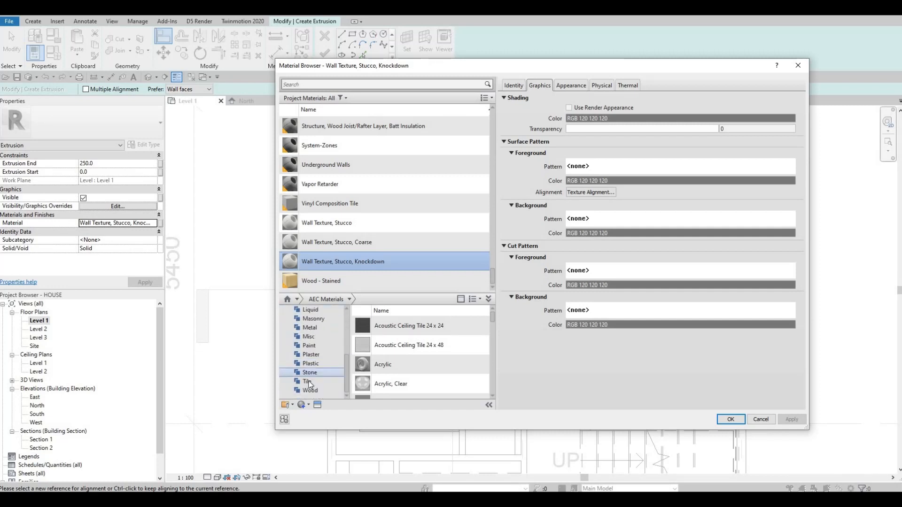
left_click(311, 354)
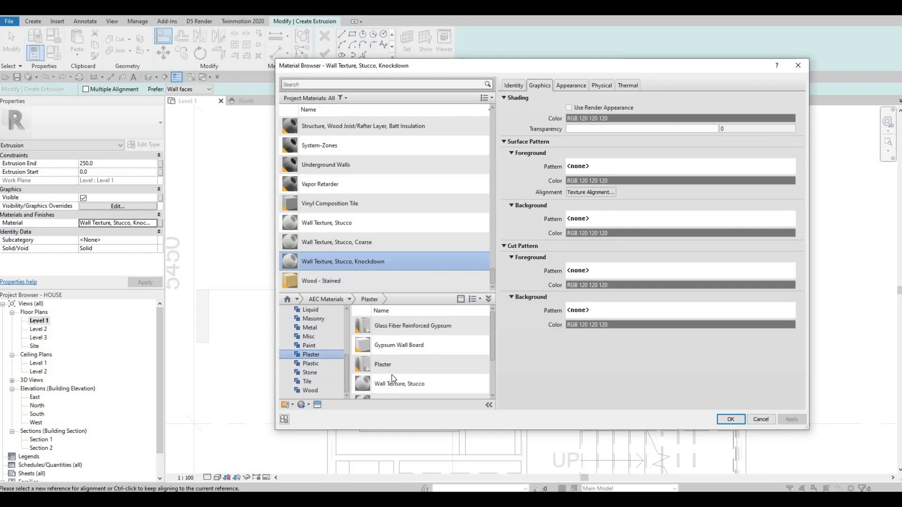
scroll(423, 367, "down", 5)
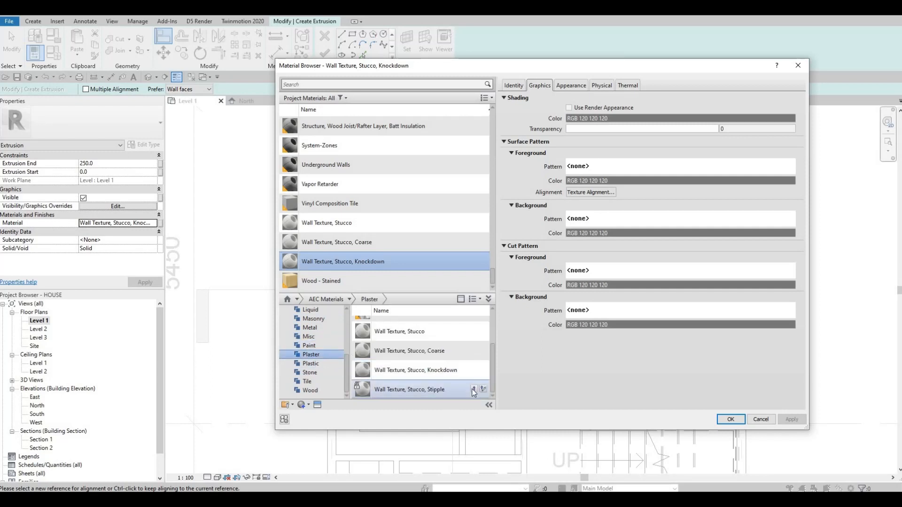
left_click(474, 391)
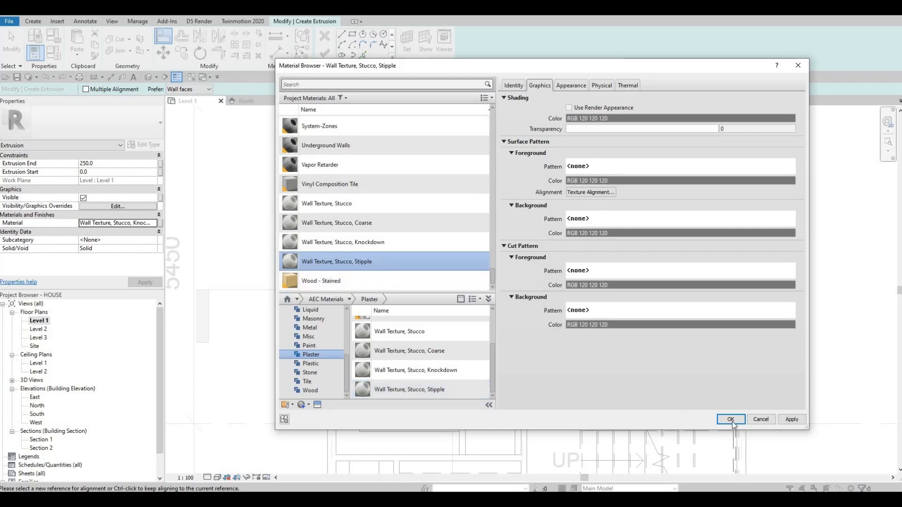
left_click(731, 419)
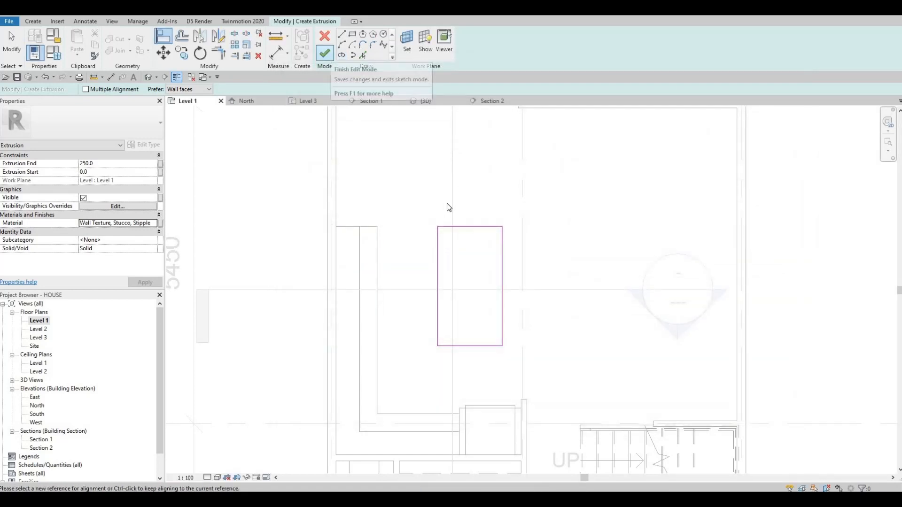
Step: Finish the extrusion sketch and, in Section 1, raise the block's top to the underside of the countertop, an extrusion end of 905 mm
left_click(330, 54)
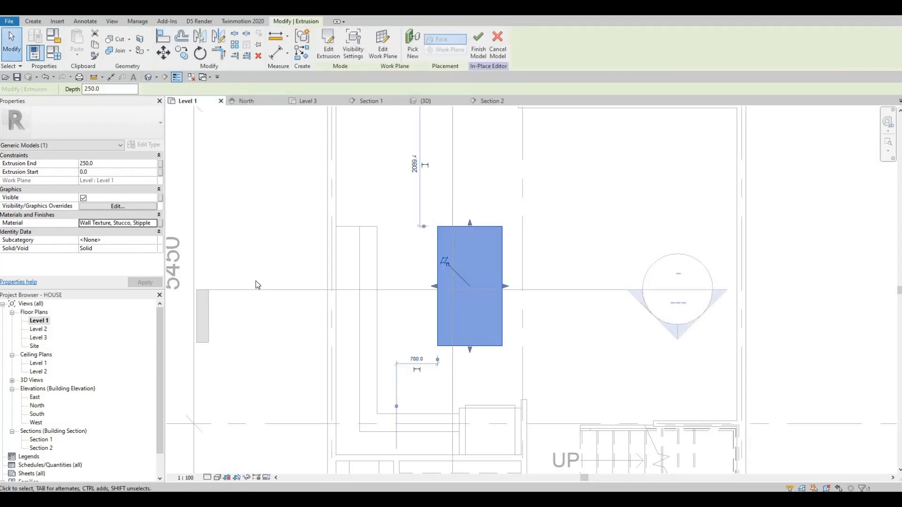
double_click(40, 440)
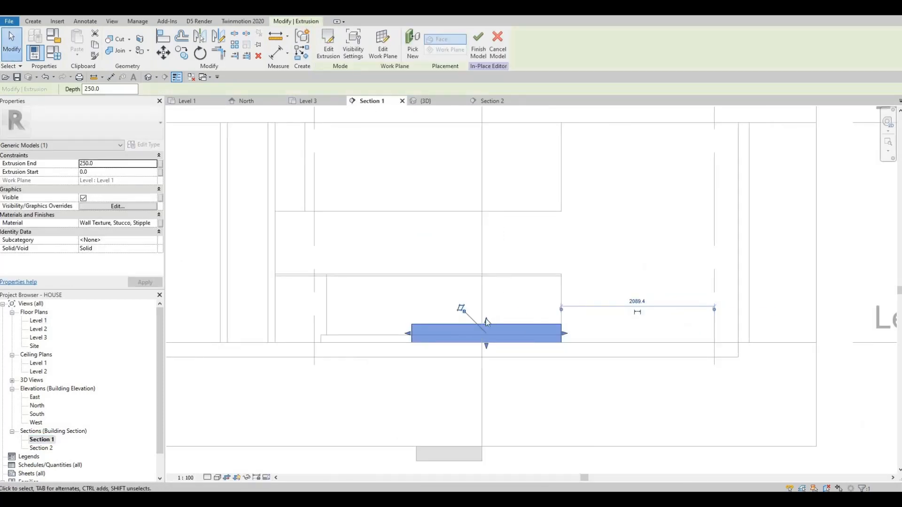
left_click_drag(486, 321, 486, 277)
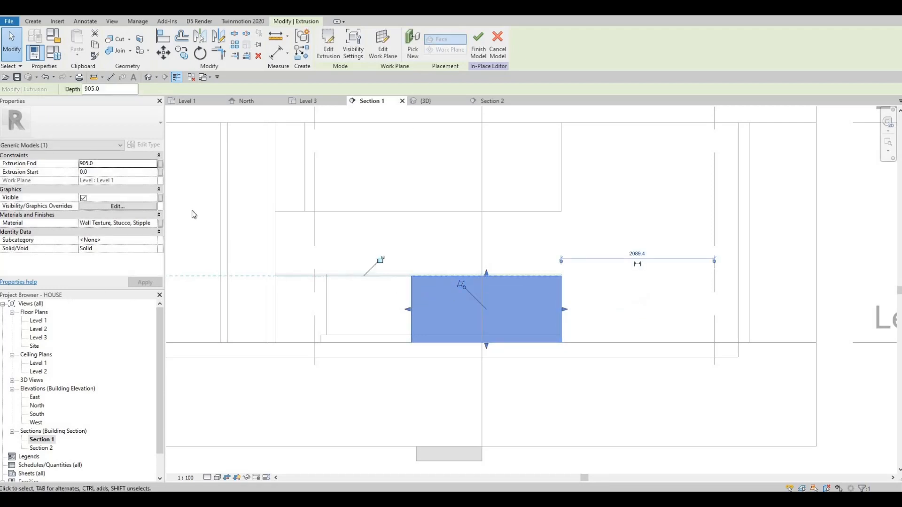
Step: In the Level 1 plan, start another extrusion and sketch a rectangle about 2000 mm long from the block's upper counter-side corner to near grid line 2
double_click(41, 322)
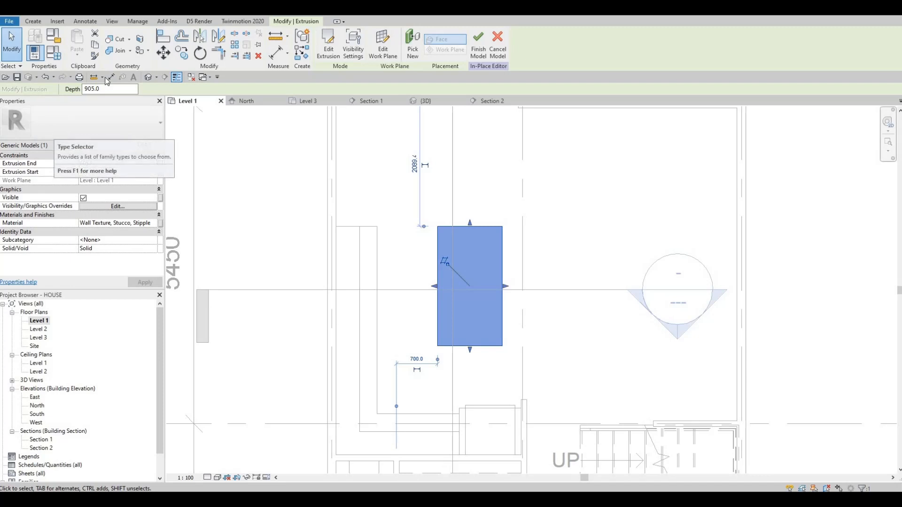
left_click(33, 21)
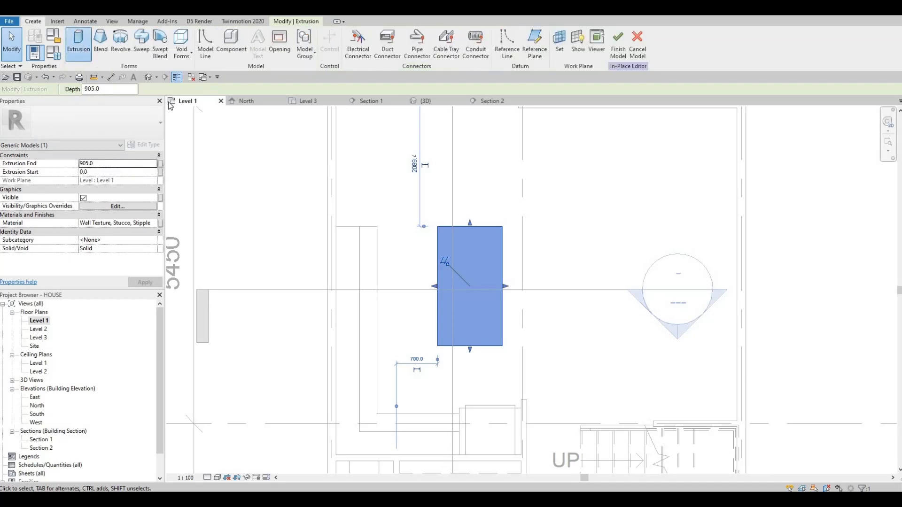
left_click(356, 37)
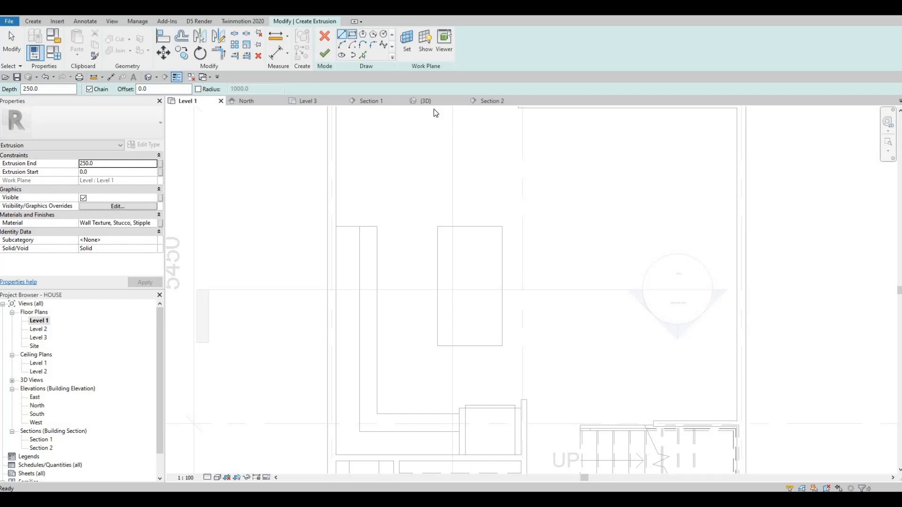
left_click(437, 226)
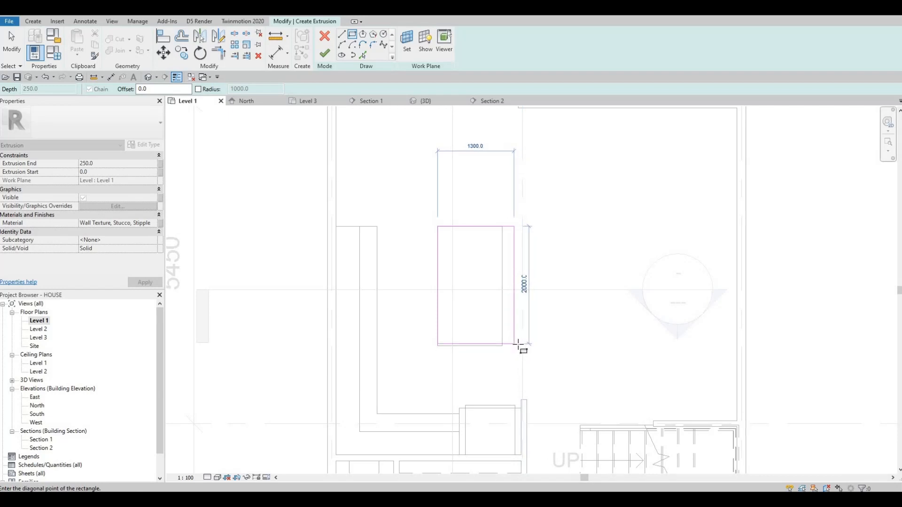
left_click(482, 334)
key("Escape")
key("Escape")
key("Escape")
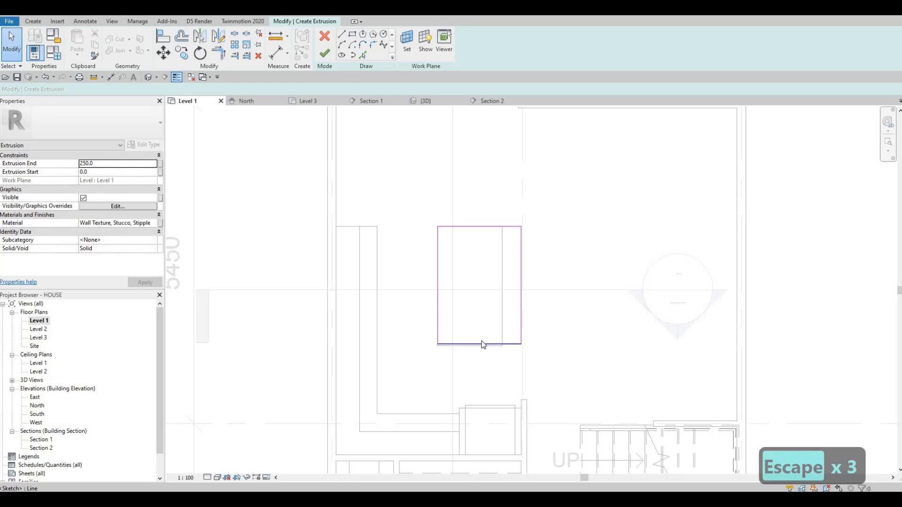
Step: Align the new rectangle's lower line with the block's lower edge and its outer line with grid line 2
key("a")
key("l")
left_click(480, 344)
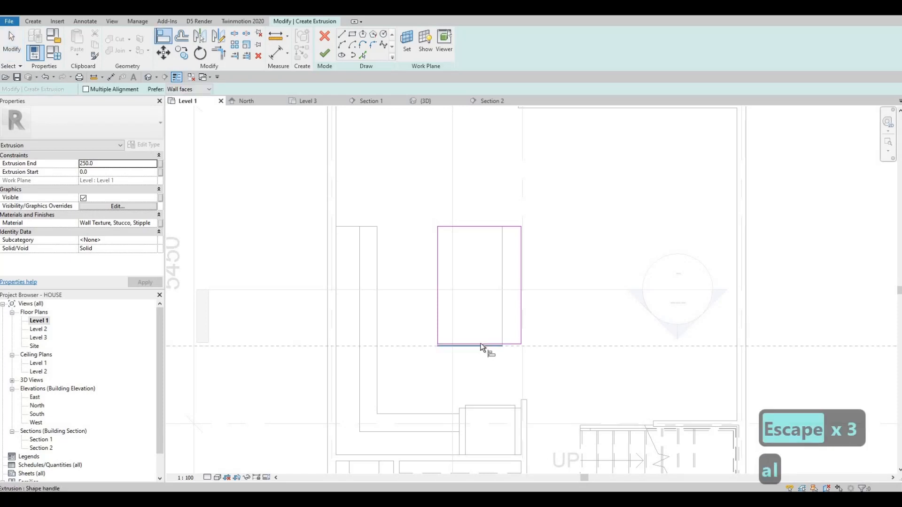
left_click(480, 345)
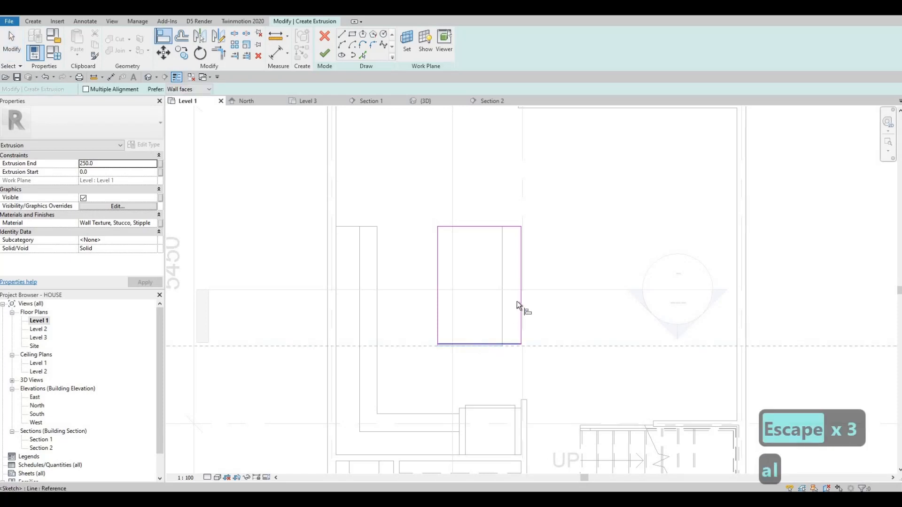
left_click(521, 395)
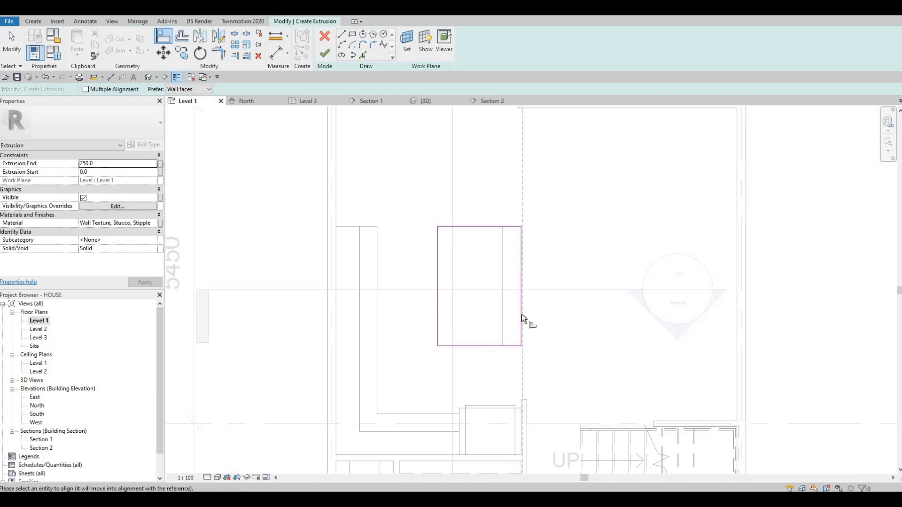
left_click(521, 315)
key("Escape")
key("Escape")
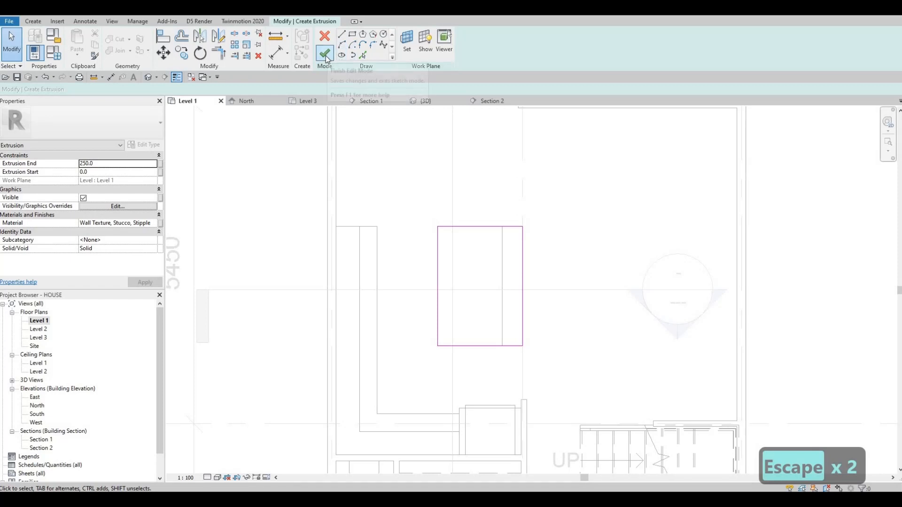
Step: Assign the new extrusion the Stone material, added from the Stone category of AEC Materials
left_click(152, 223)
left_click(153, 224)
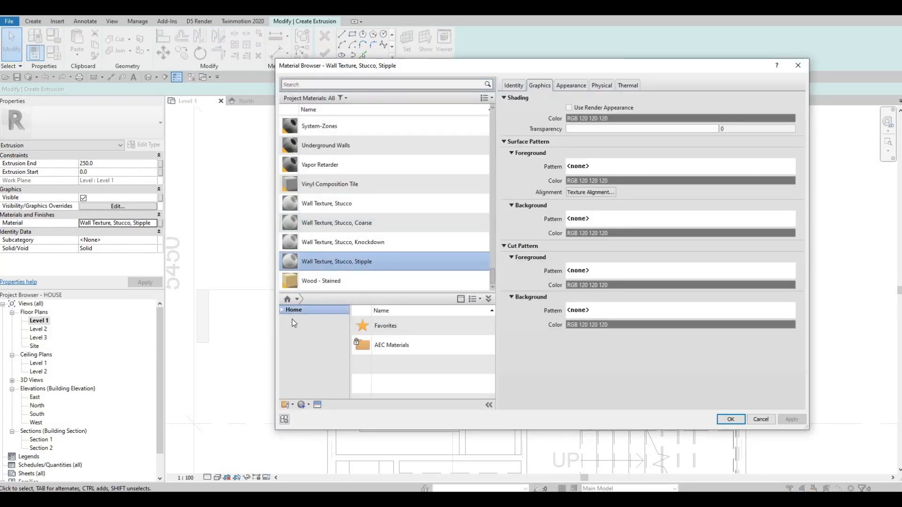
left_click(282, 311)
left_click(285, 329)
left_click(286, 327)
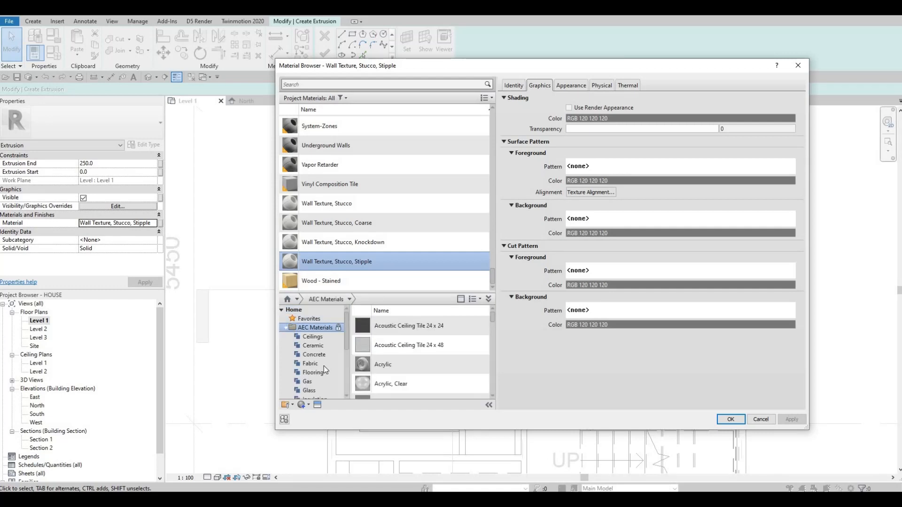
scroll(323, 379, "down", 3)
left_click(309, 391)
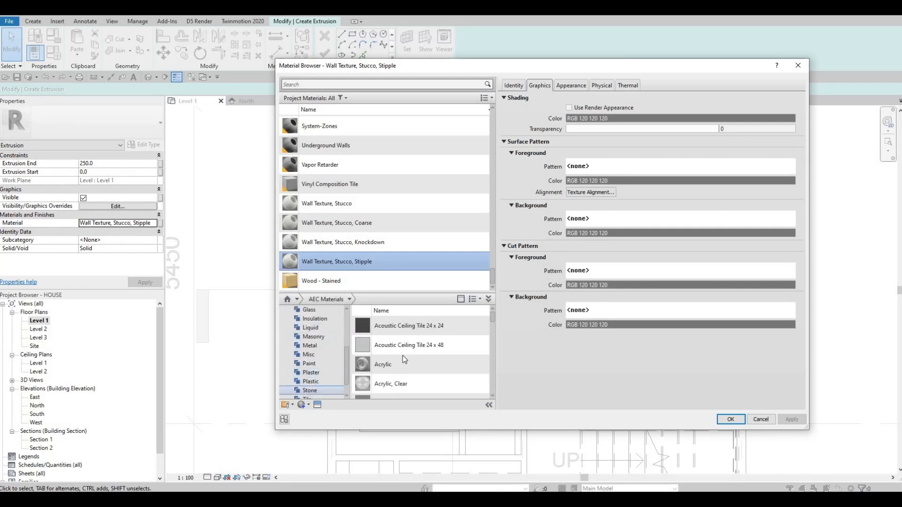
scroll(470, 371, "down", 3)
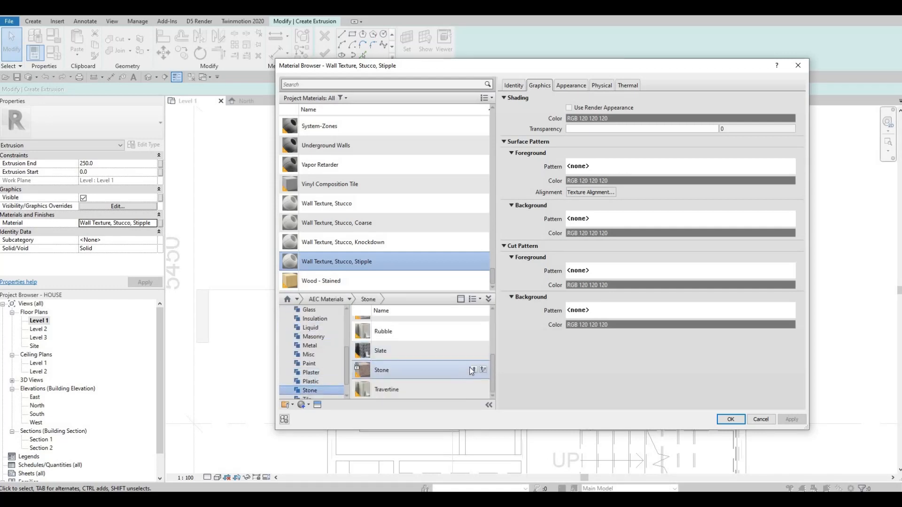
left_click(474, 369)
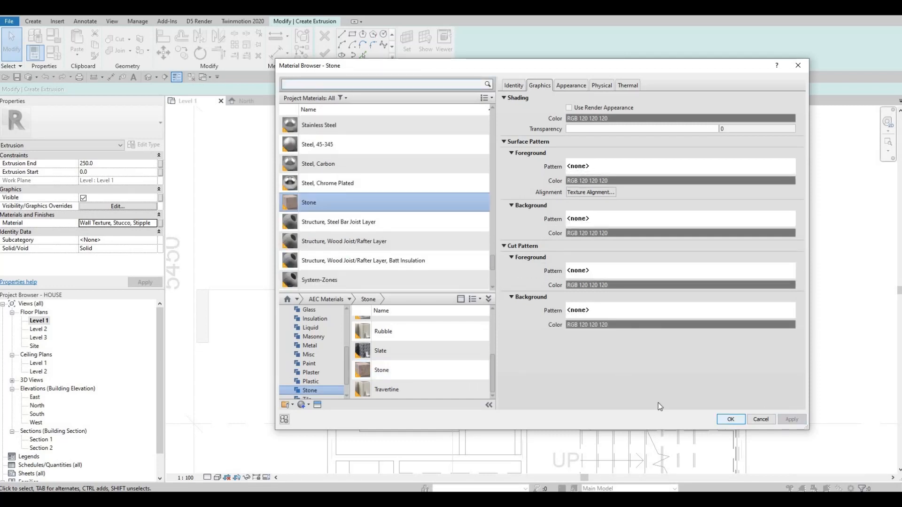
left_click(729, 420)
Step: Finish the stone extrusion's sketch and complete the in-place island model from the 3D view
left_click(326, 54)
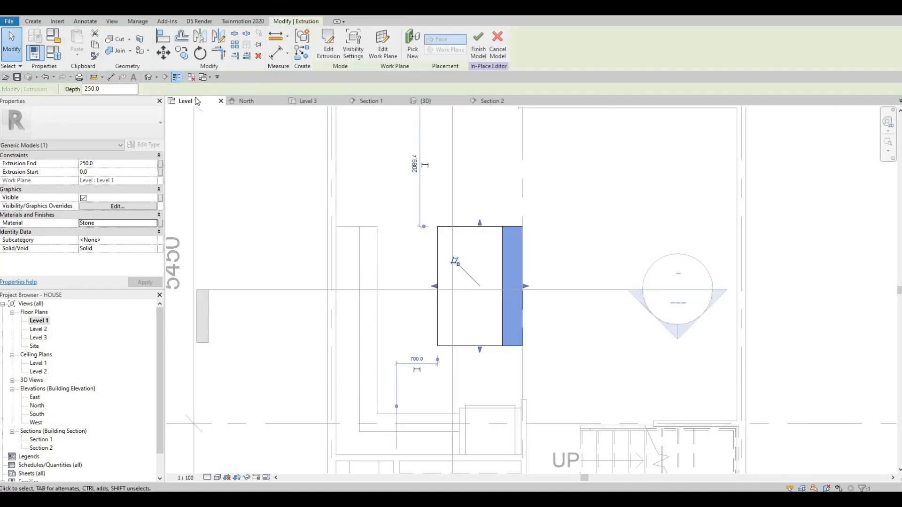
left_click(428, 101)
left_click(415, 300)
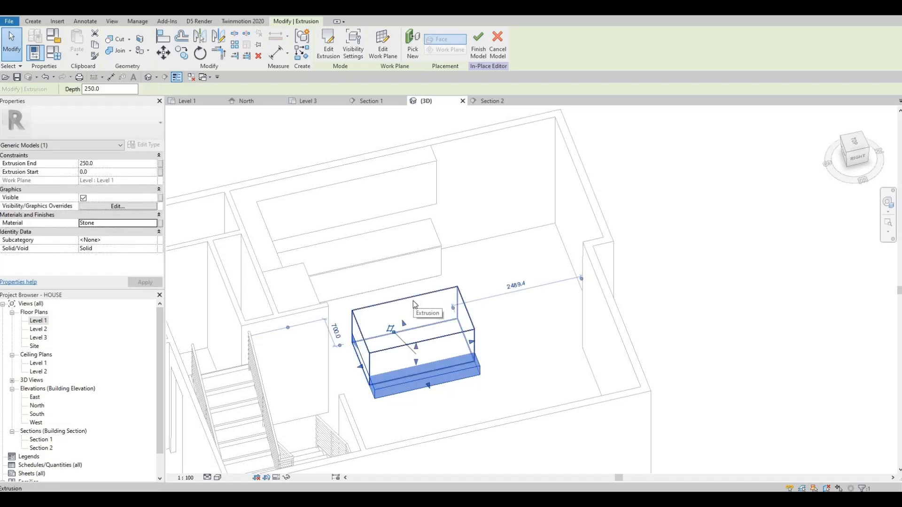
key("shift")
key("shift")
middle_click_drag(328, 306, 382, 349, "shift")
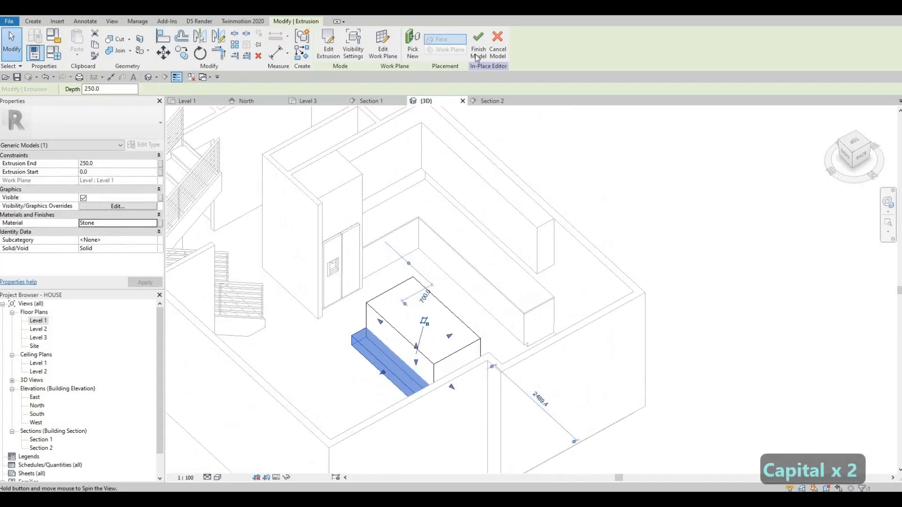
left_click(478, 45)
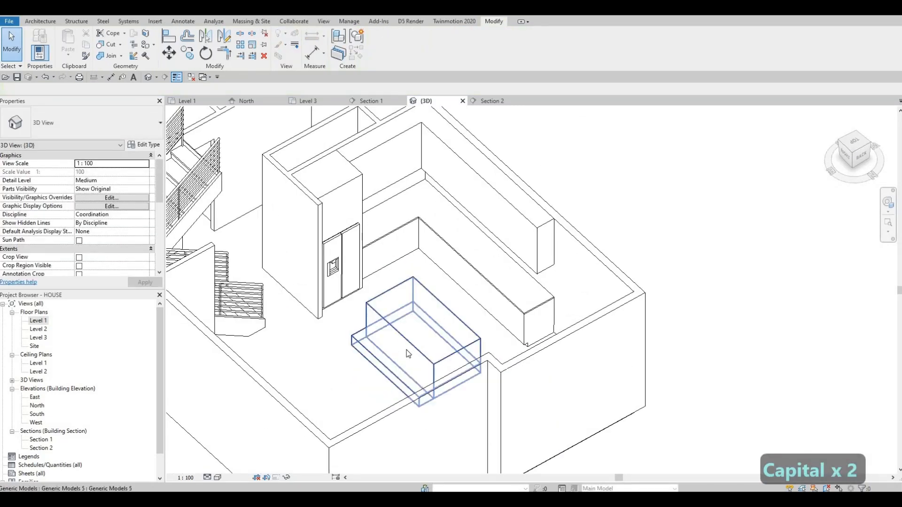
left_click(418, 332)
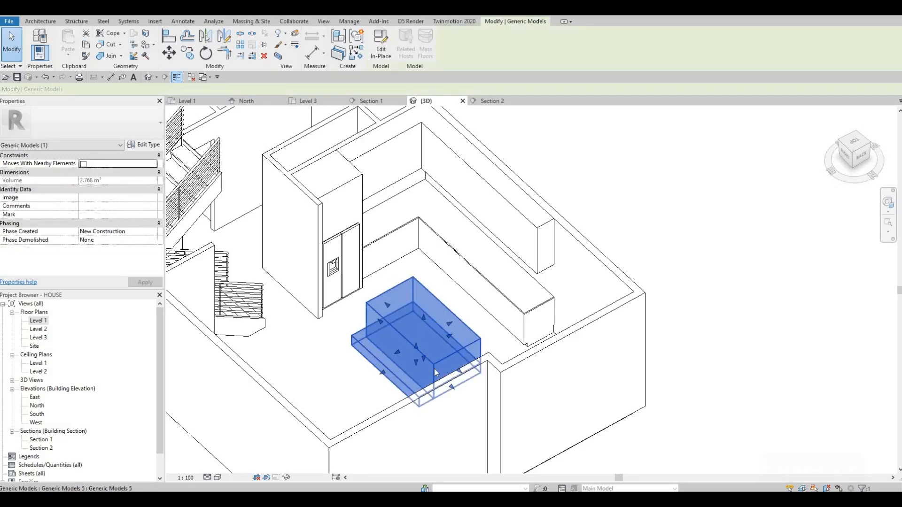
middle_click_drag(434, 368, 426, 384, "shift")
key("Escape")
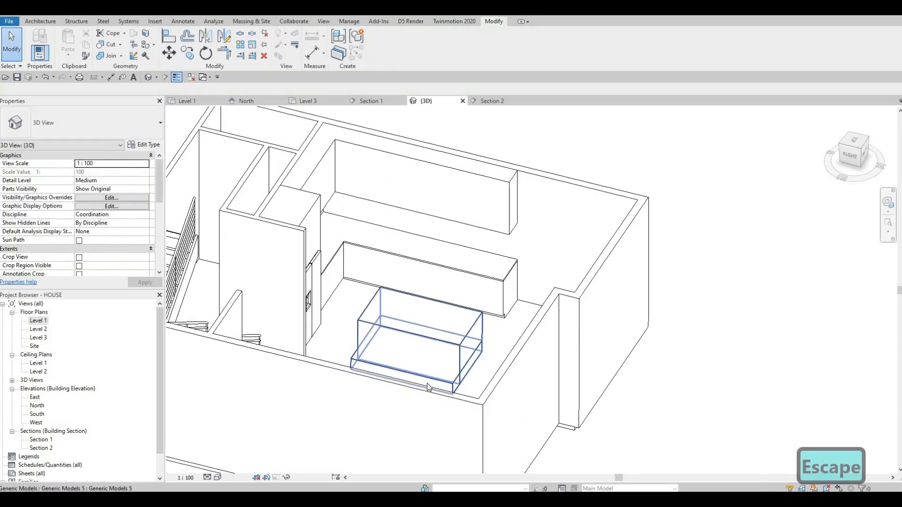
key("Tab")
key("Escape")
mouse_move(397, 407)
middle_mouse_down("shift")
mouse_move(376, 419)
mouse_move(392, 404)
middle_mouse_up("shift")
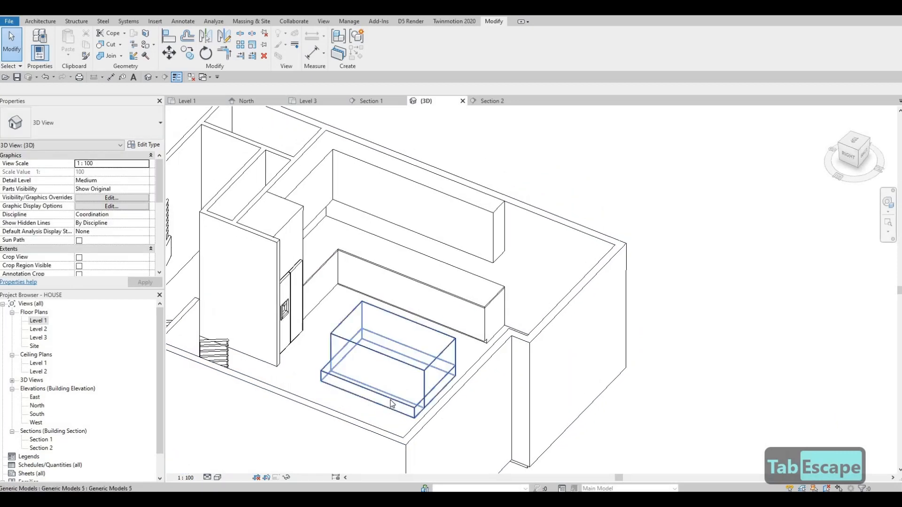
key("Tab")
left_click(394, 404)
key("Escape")
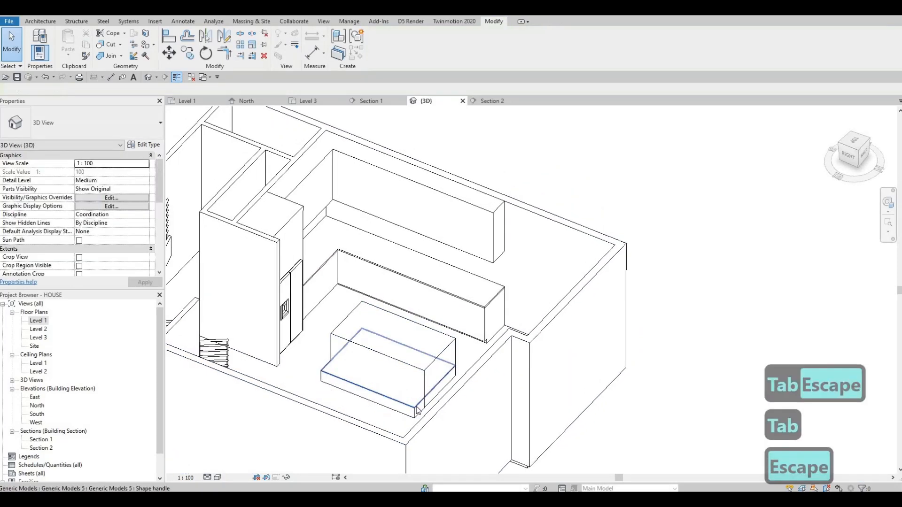
left_click(371, 394)
key("Escape")
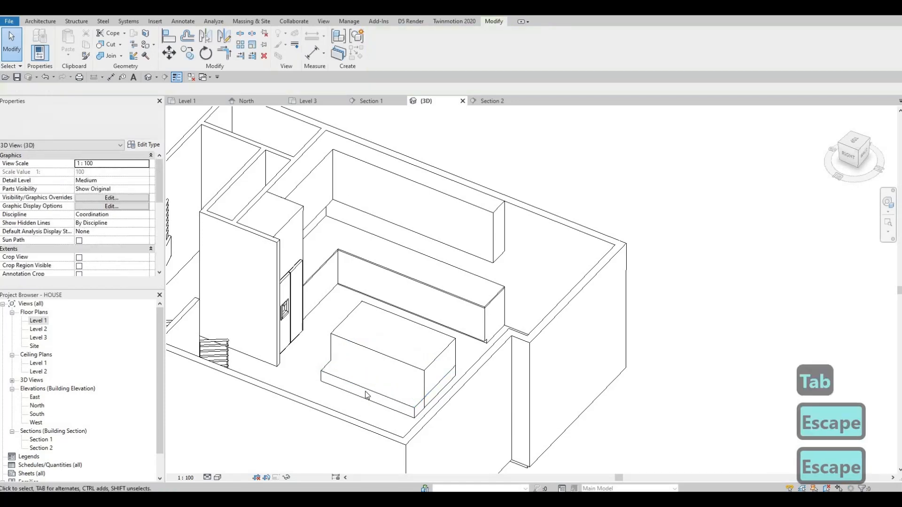
key("Escape")
Step: Reopen the island for in-place editing and raise the stone extrusion onto the block, from about 888 mm to about 1010 mm
left_click(367, 395)
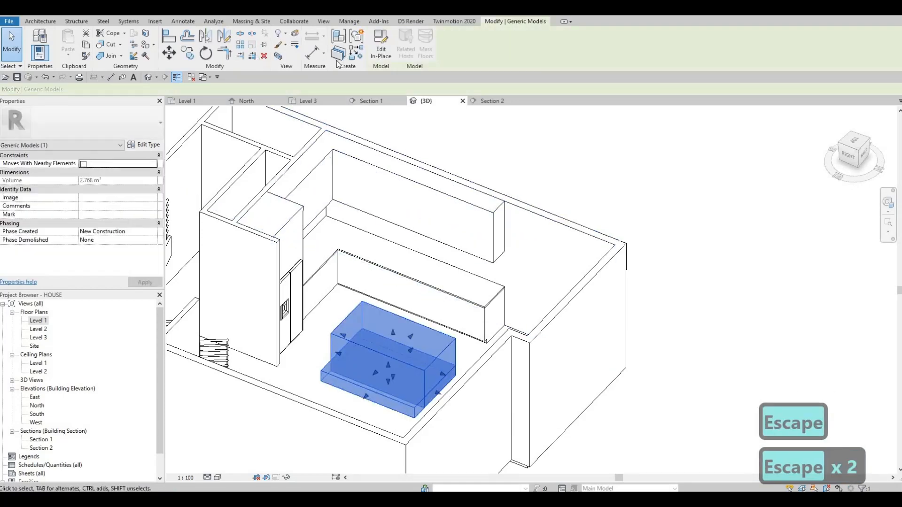
left_click(381, 44)
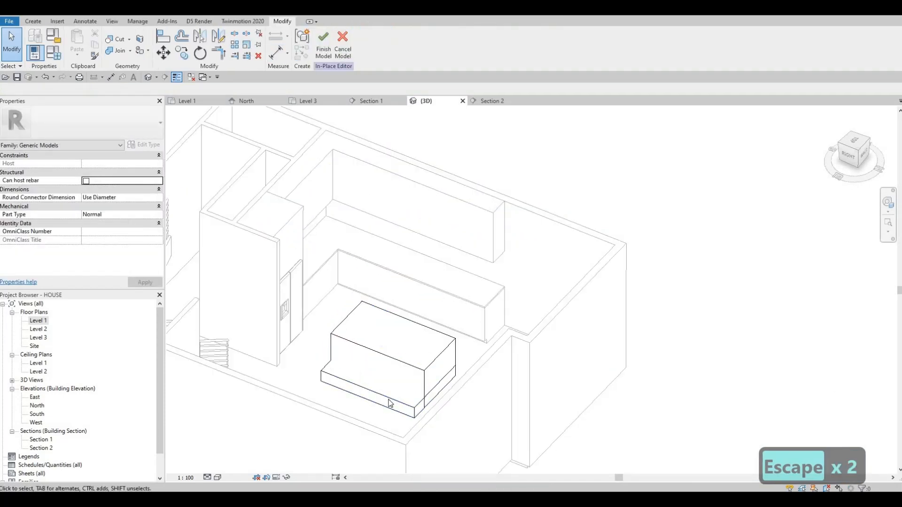
left_click(396, 367)
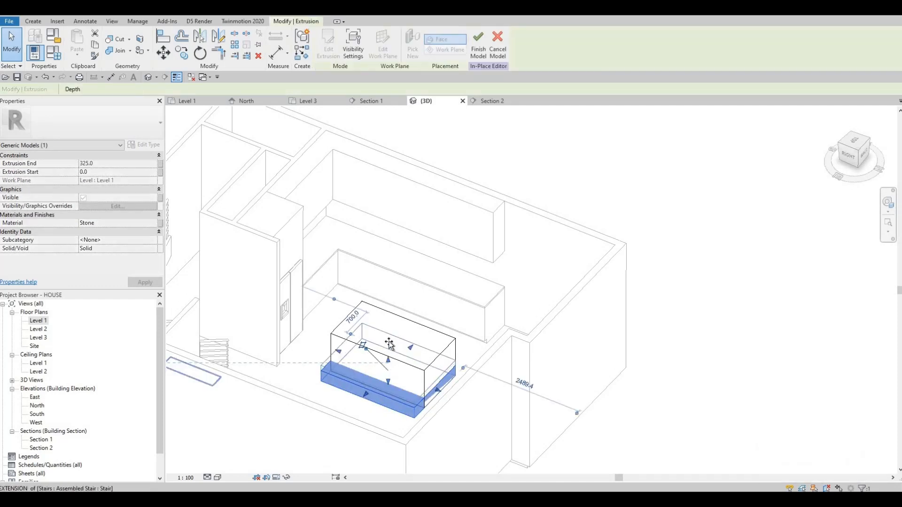
left_click_drag(390, 345, 388, 334)
left_click_drag(389, 366, 391, 378)
scroll(390, 385, "up", 4)
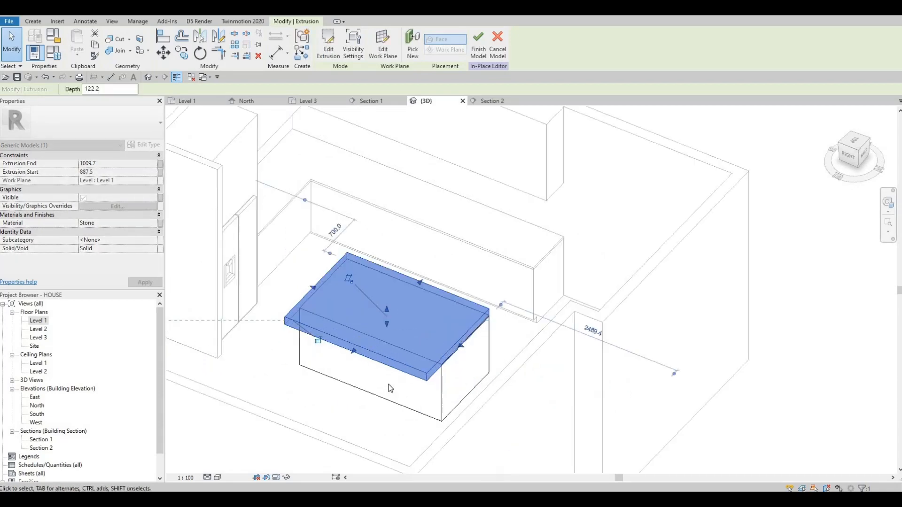
Step: Stretch the stone extrusion's top up to about 1653 mm and lift its underside clear of the block's top
middle_click_drag(385, 322, 385, 272, "shift")
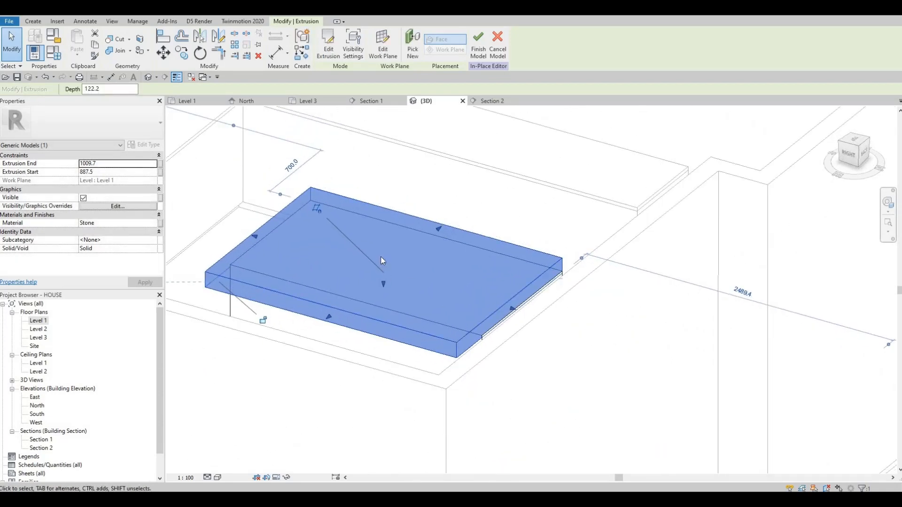
left_click_drag(382, 261, 385, 185)
left_click_drag(384, 285, 382, 261)
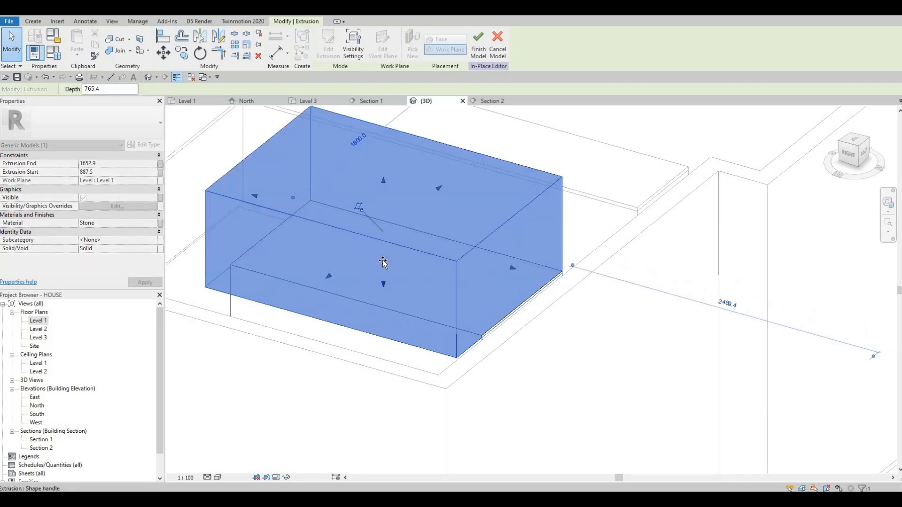
key("Escape")
key("Escape")
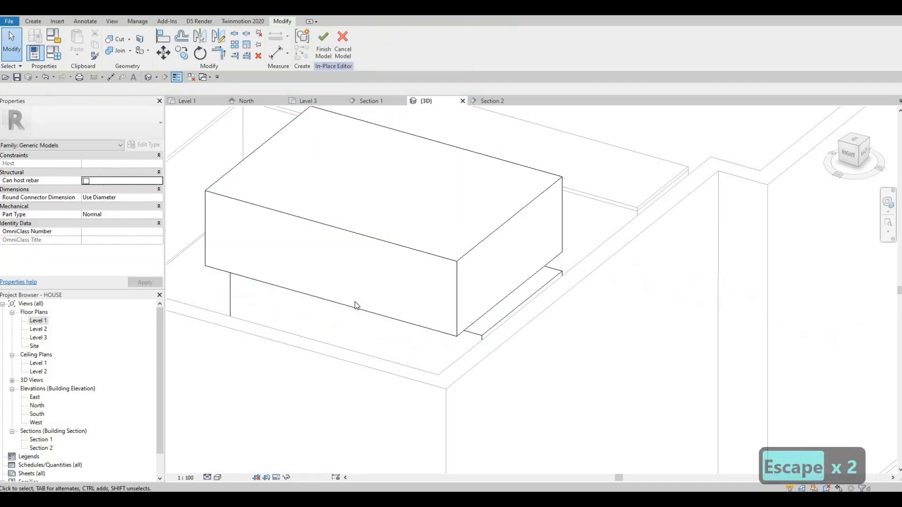
Step: Align the underside of the stone extrusion with the top face of the island block
key("a")
key("l")
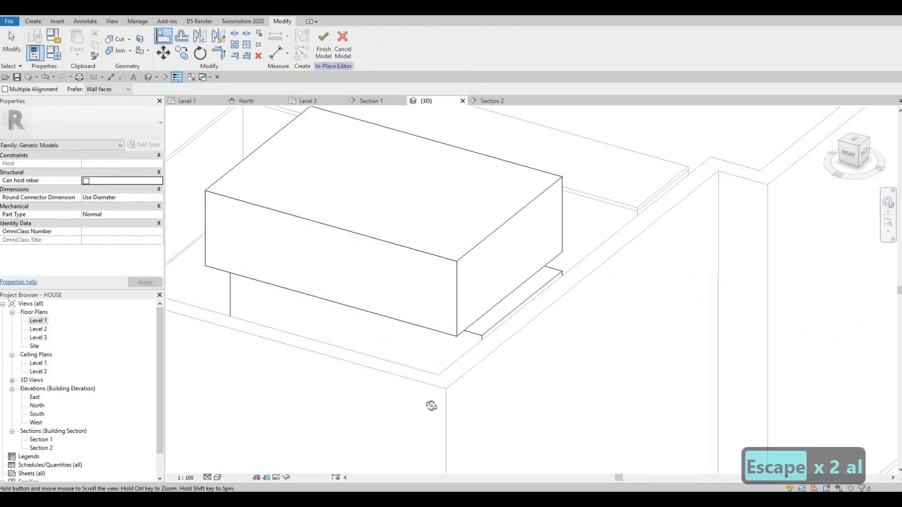
middle_click_drag(429, 365, 477, 357, "shift")
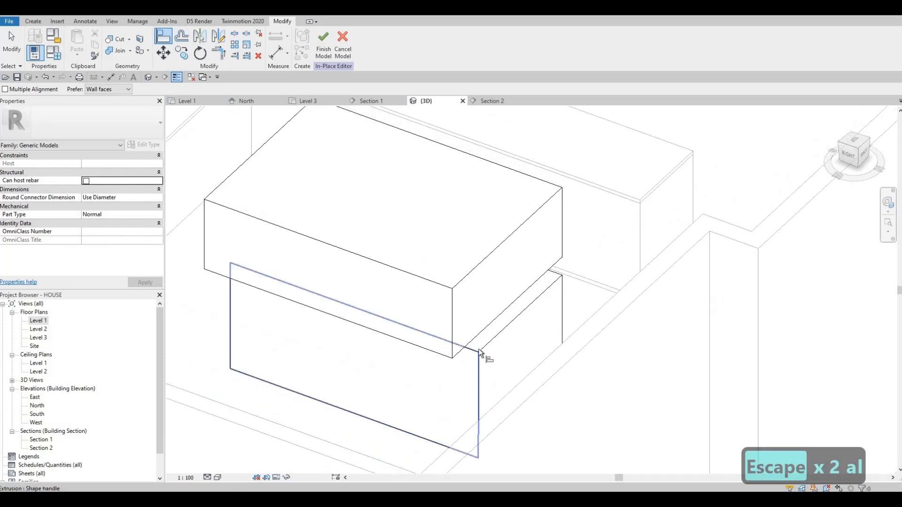
left_click(474, 337)
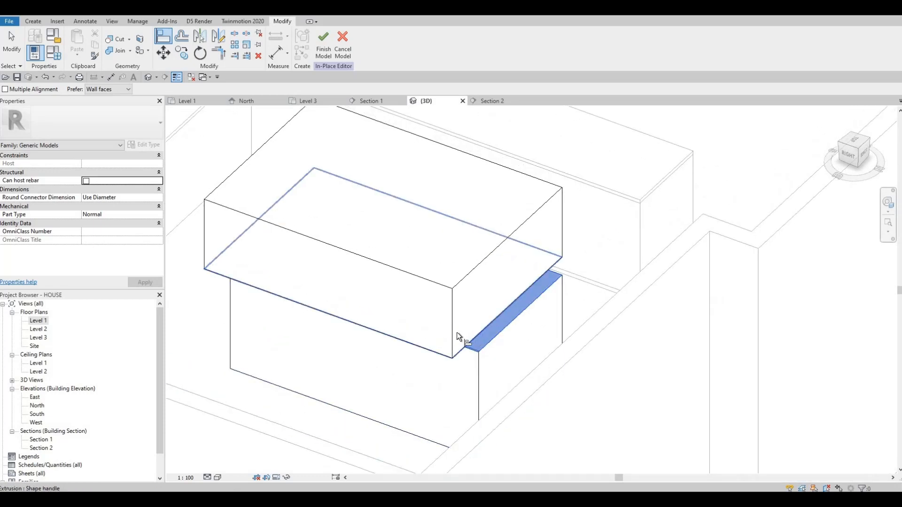
key("Escape")
key("Escape")
key("Escape")
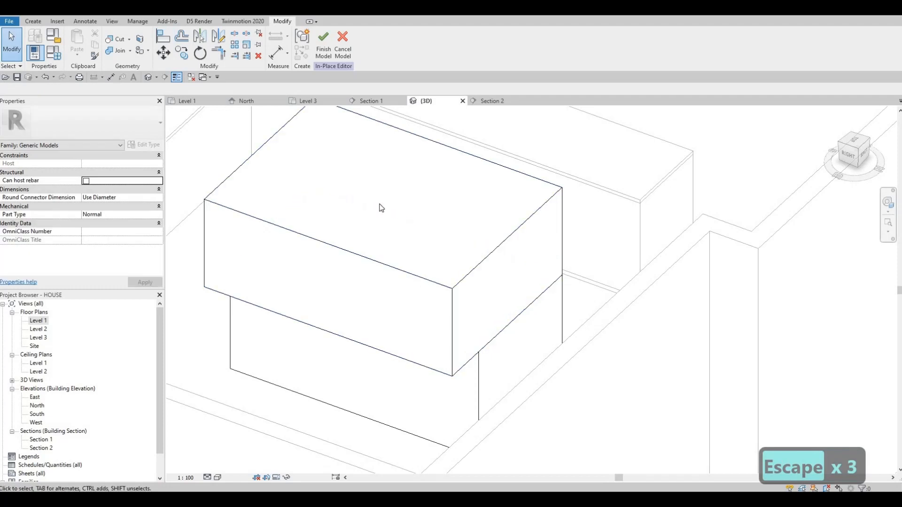
Step: Lower the stone slab's top to an extrusion end of about 933 mm and align it with the kitchen countertop's top face
left_click(386, 188)
left_click_drag(380, 221, 563, 208)
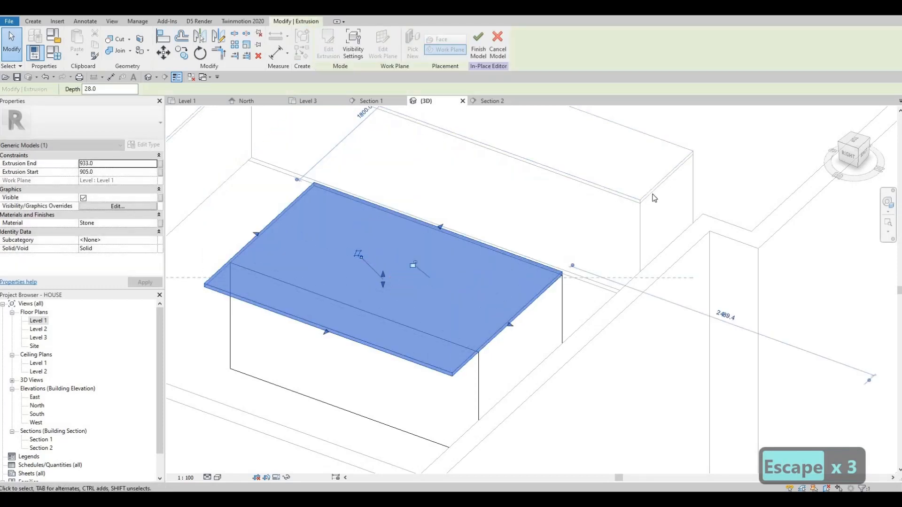
key("a")
key("l")
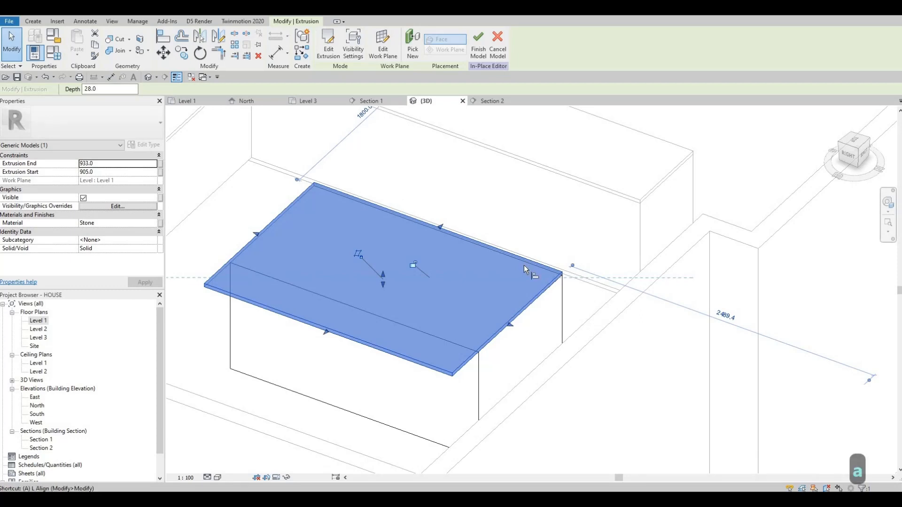
left_click(501, 311)
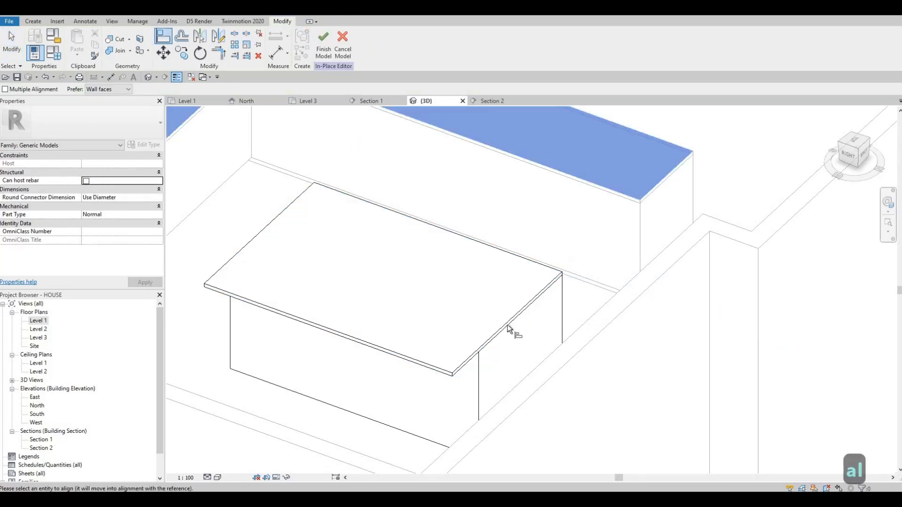
key("Escape")
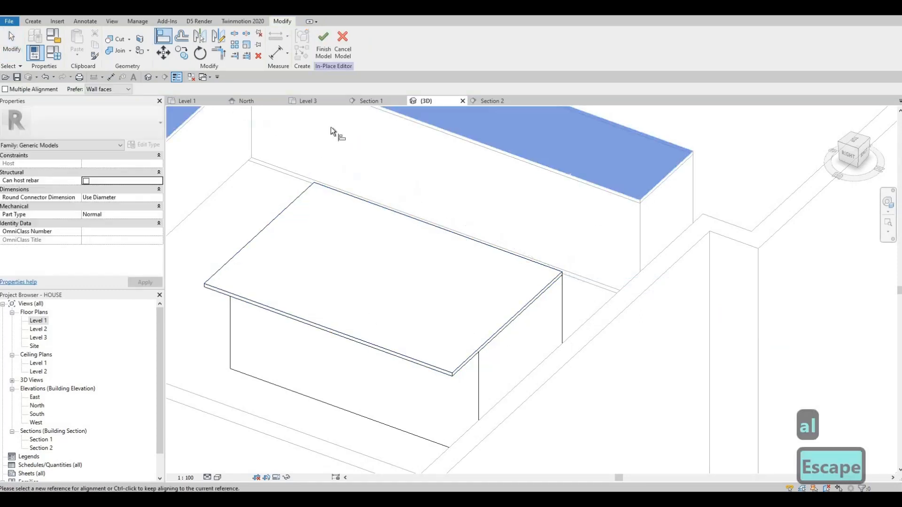
Step: Finish the in-place island model and inspect it together with the kitchen in 3D
left_click(323, 53)
middle_click_drag(354, 252, 517, 282, "shift")
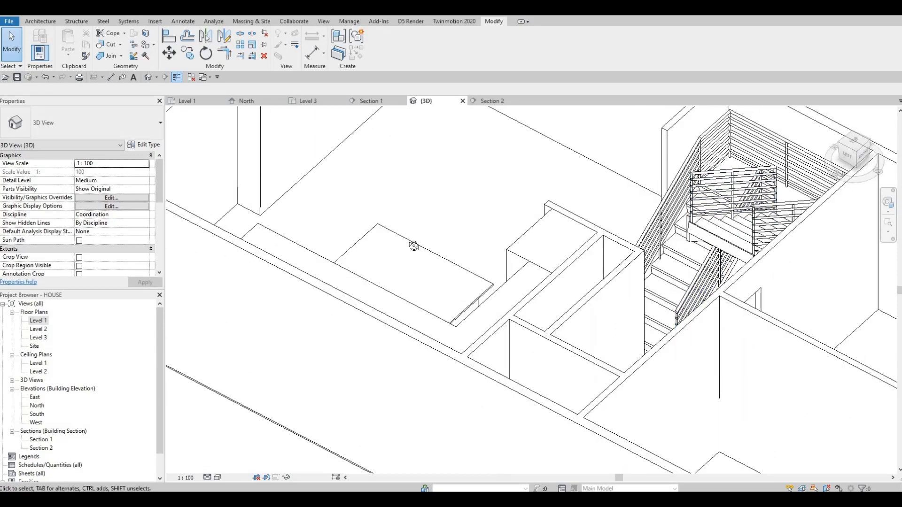
middle_click_drag(403, 276, 435, 276, "shift")
middle_click_drag(379, 243, 363, 323)
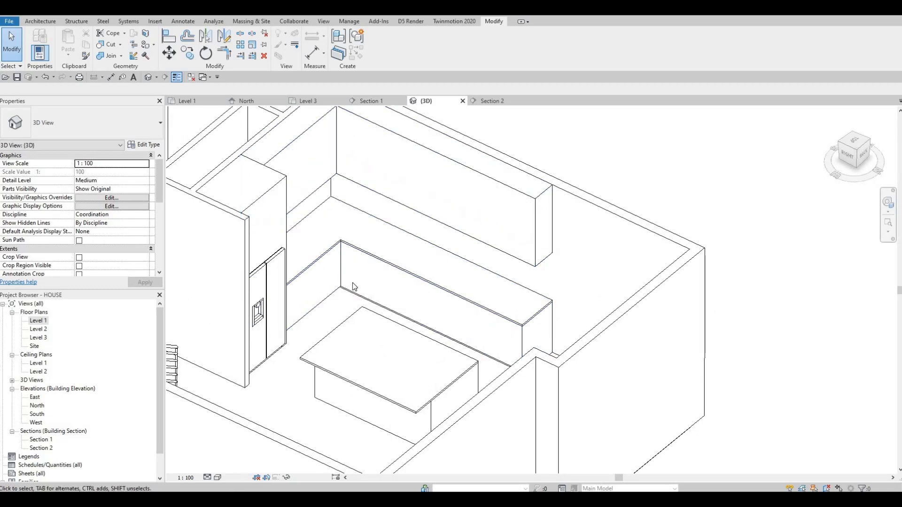
middle_click_drag(297, 317, 451, 322, "shift")
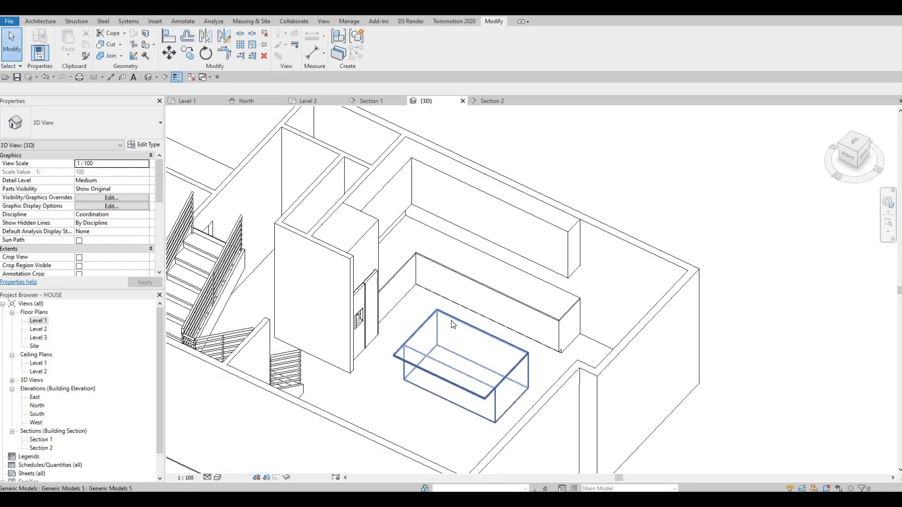